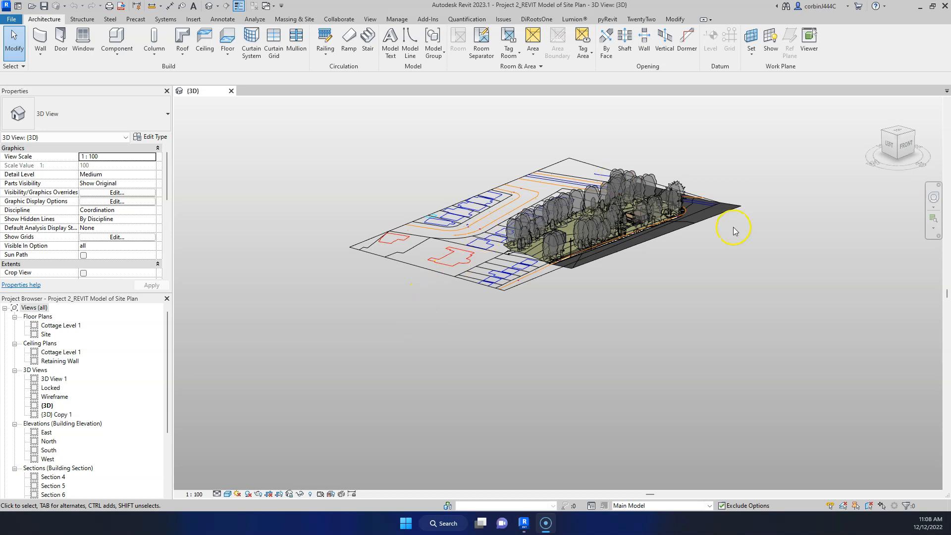
Examine the site plan model in 3D, including its trees, road, cottage and imported CAD drawing.
{"action": "scroll", "coordinate": [628, 180], "scroll_direction": "up", "scroll_amount": 3}
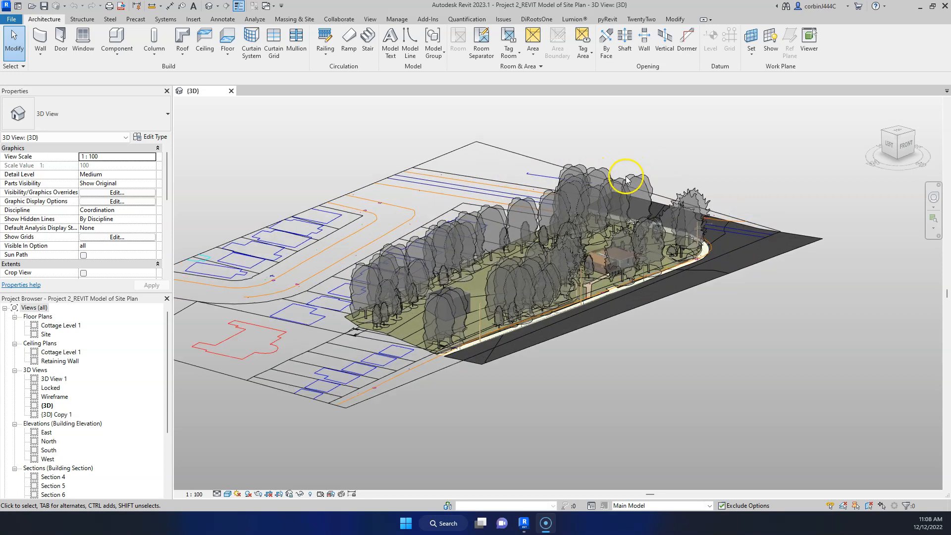
{"action": "scroll", "coordinate": [699, 240], "scroll_direction": "down", "scroll_amount": 2}
{"action": "middle_click_drag", "start_coordinate": [683, 304], "coordinate": [436, 352], "text": "shift"}
{"action": "scroll", "coordinate": [518, 313], "scroll_direction": "up", "scroll_amount": 5}
{"action": "scroll", "coordinate": [368, 340], "scroll_direction": "down", "scroll_amount": 5}
{"action": "middle_click_drag", "start_coordinate": [367, 339], "coordinate": [588, 305], "text": "shift"}
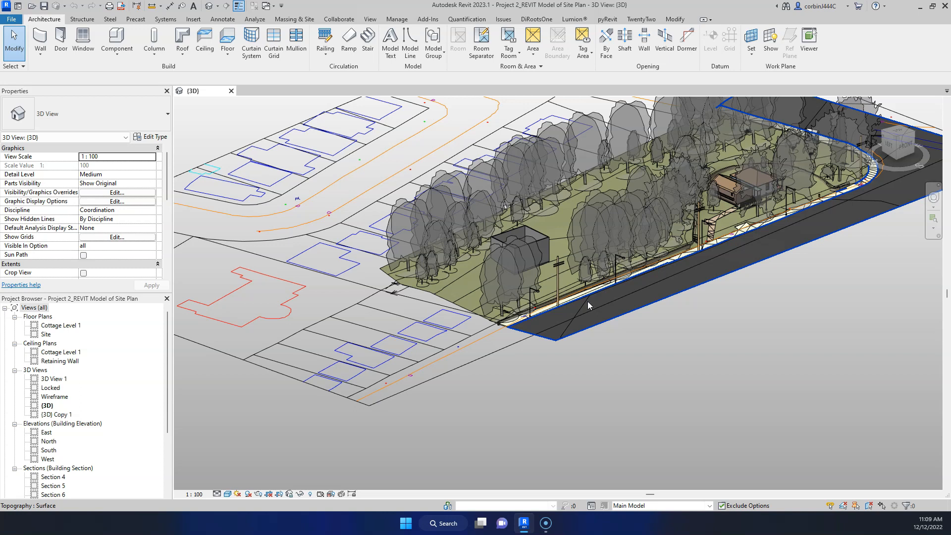
{"action": "scroll", "coordinate": [588, 301], "scroll_direction": "down", "scroll_amount": 4}
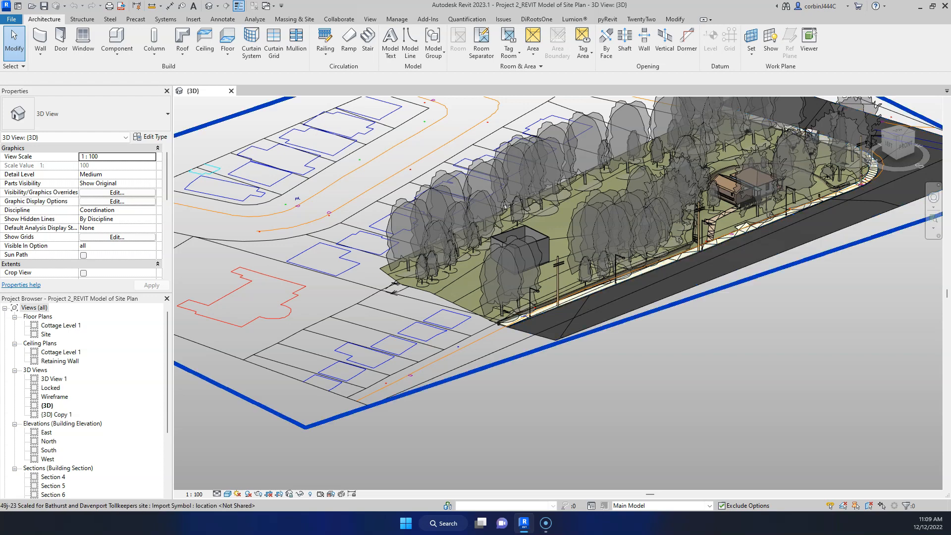
{"action": "middle_click_drag", "start_coordinate": [720, 323], "coordinate": [500, 323], "text": "shift"}
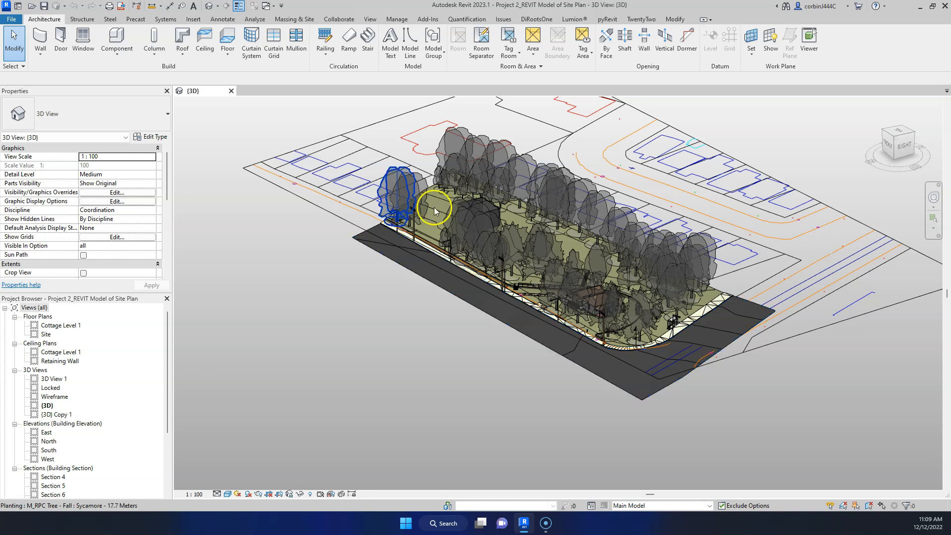
{"action": "middle_click_drag", "start_coordinate": [382, 403], "coordinate": [597, 337], "text": "shift"}
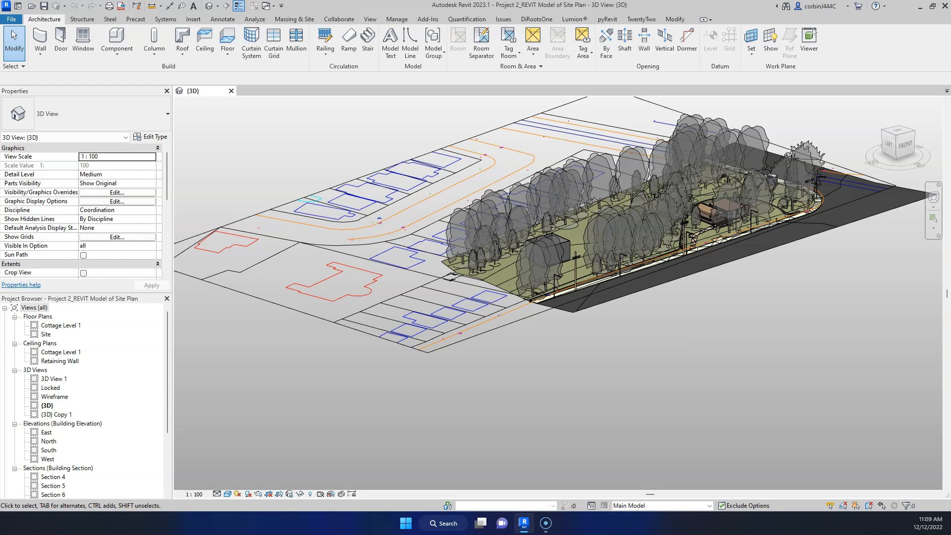
Create a new project from the English-Imperial default.rte template.
{"action": "left_click", "coordinate": [12, 20]}
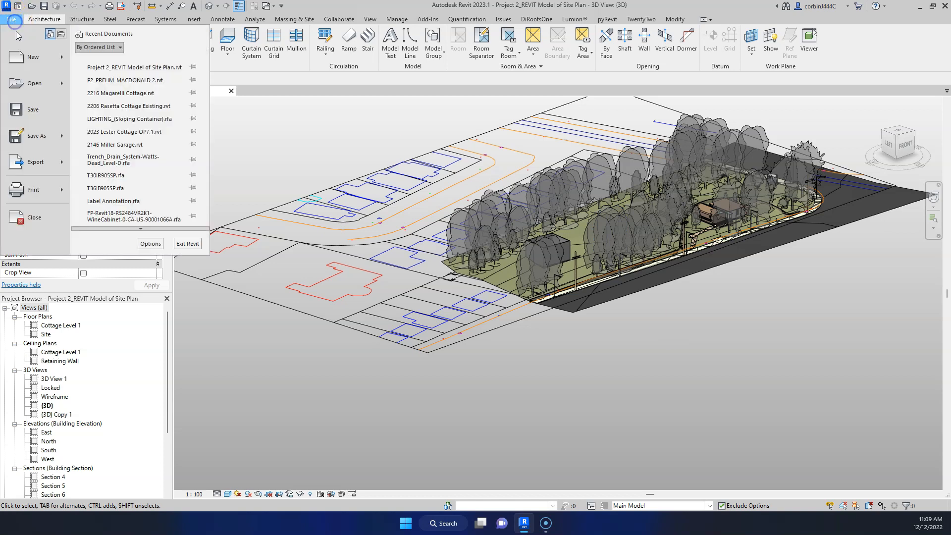
{"action": "left_click", "coordinate": [30, 57]}
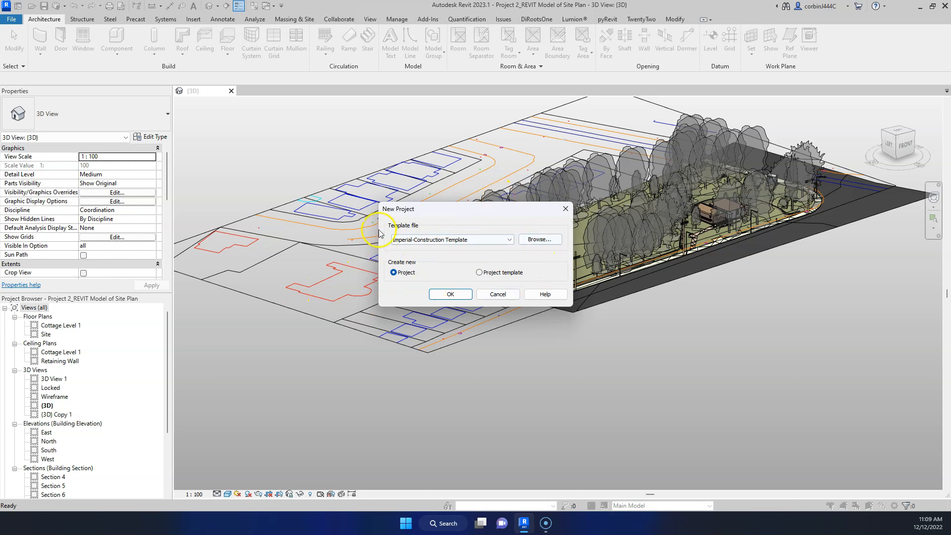
{"action": "left_click", "coordinate": [497, 240]}
{"action": "left_click", "coordinate": [501, 240]}
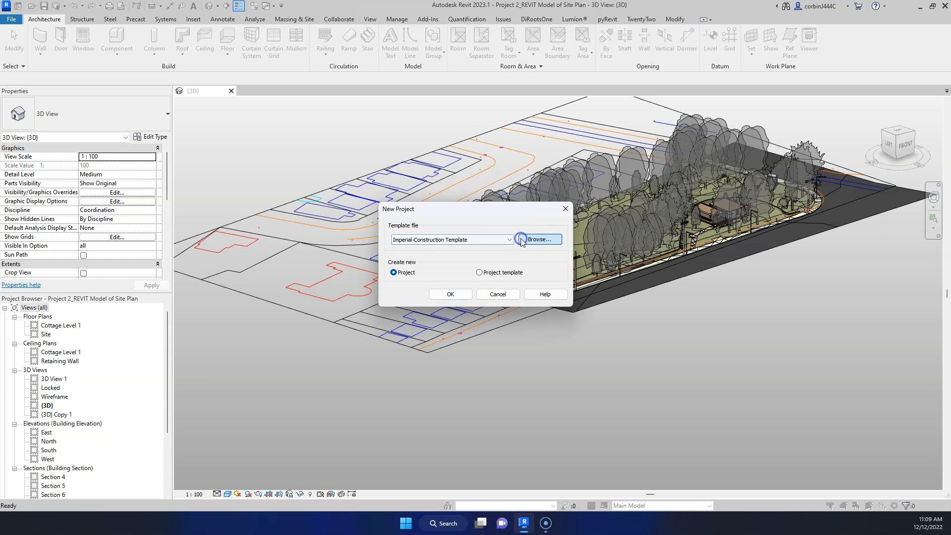
{"action": "left_click", "coordinate": [539, 240]}
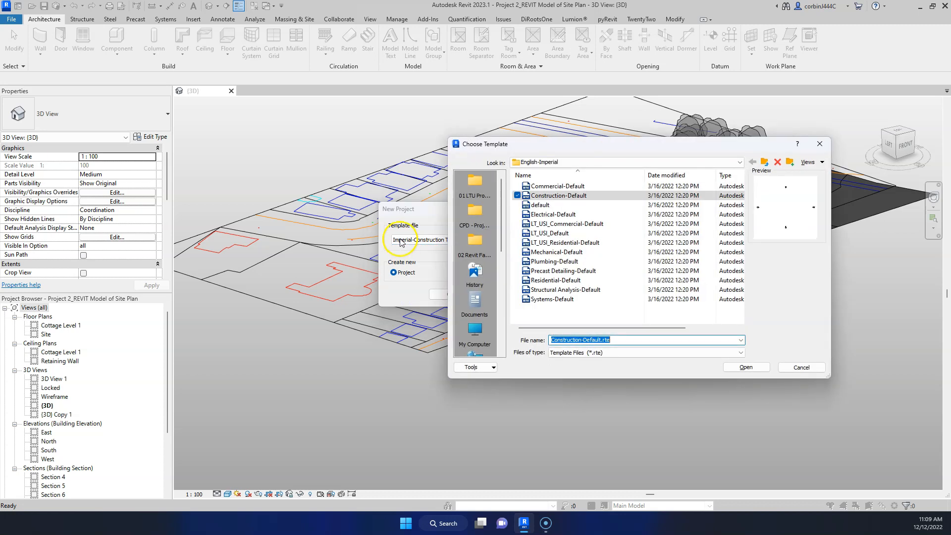
{"action": "left_click", "coordinate": [547, 205]}
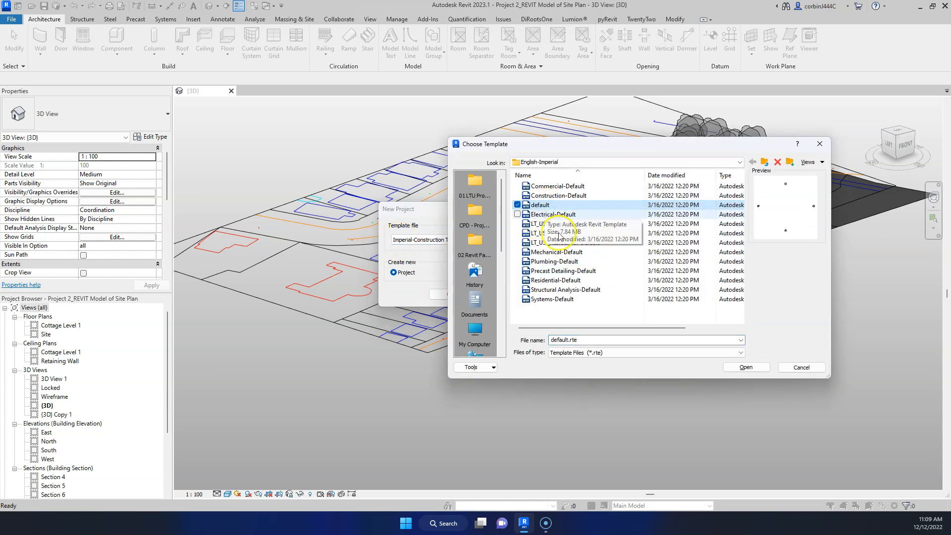
{"action": "left_click", "coordinate": [751, 373]}
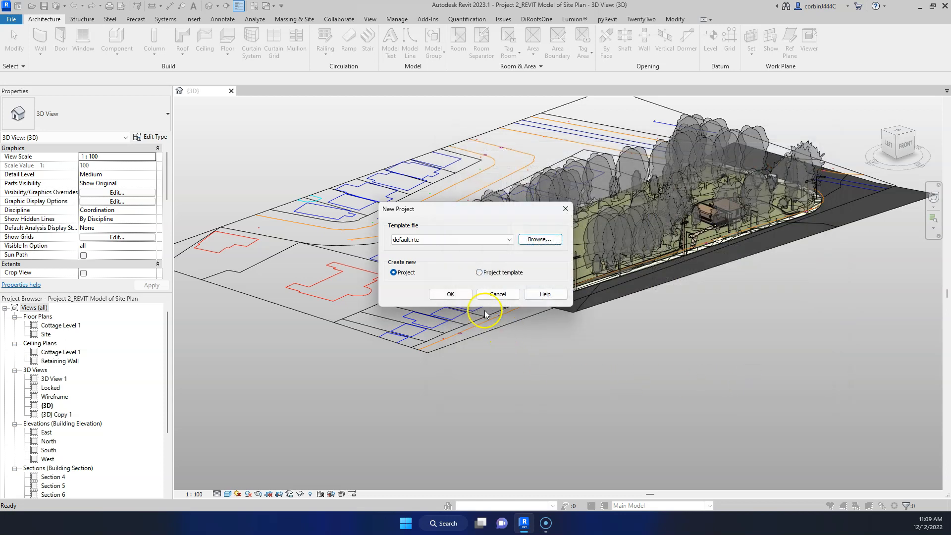
{"action": "left_click", "coordinate": [461, 295]}
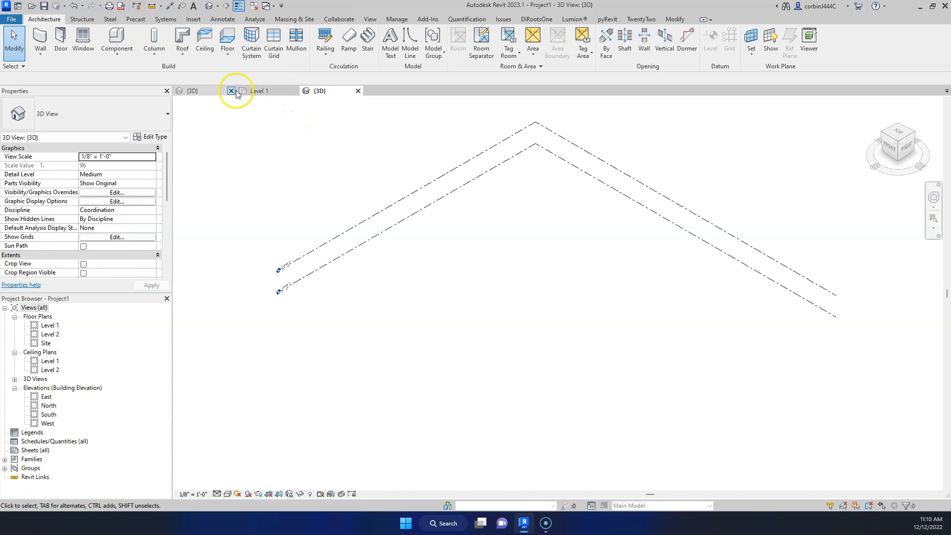
Return to the Project 2 site plan's 3D view and temporarily hide the imported CAD site drawing.
{"action": "left_click", "coordinate": [211, 93]}
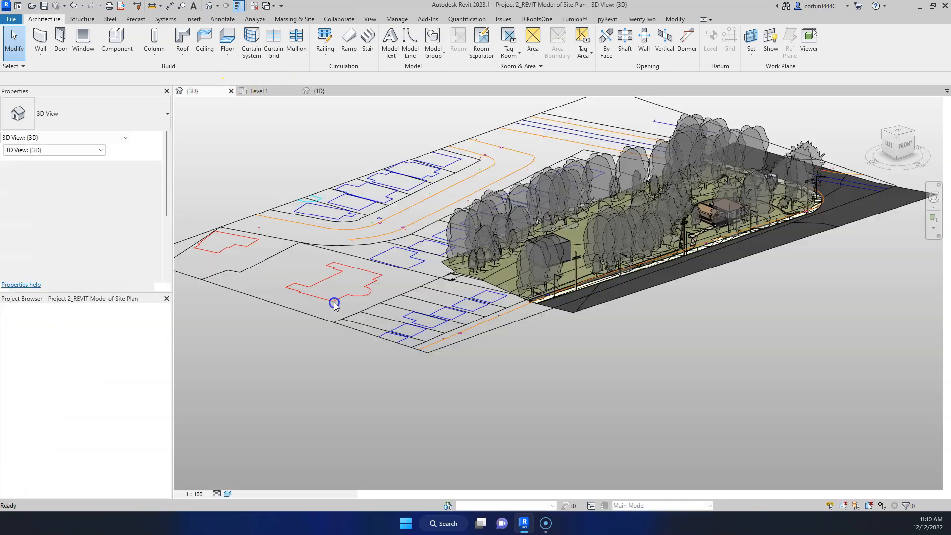
{"action": "scroll", "coordinate": [523, 412], "scroll_direction": "down", "scroll_amount": 2}
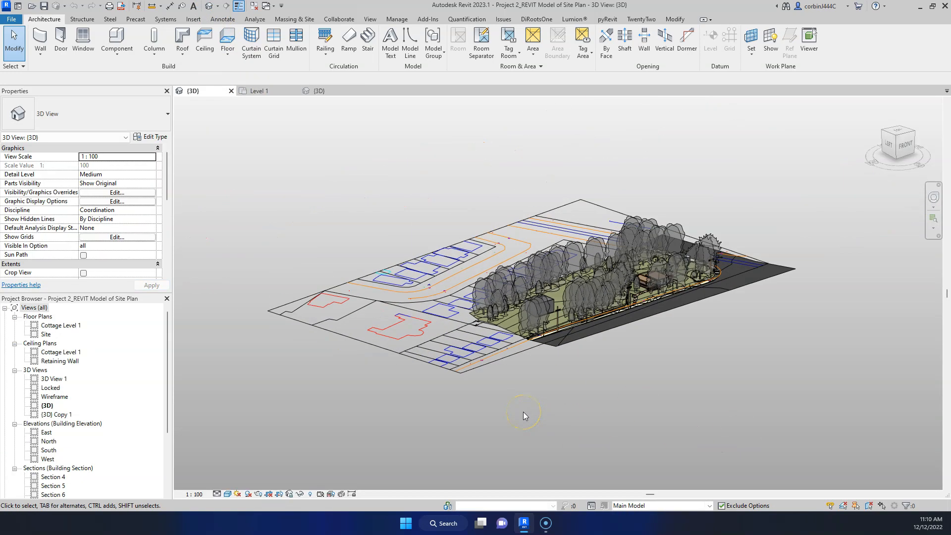
{"action": "scroll", "coordinate": [523, 412], "scroll_direction": "up", "scroll_amount": 2}
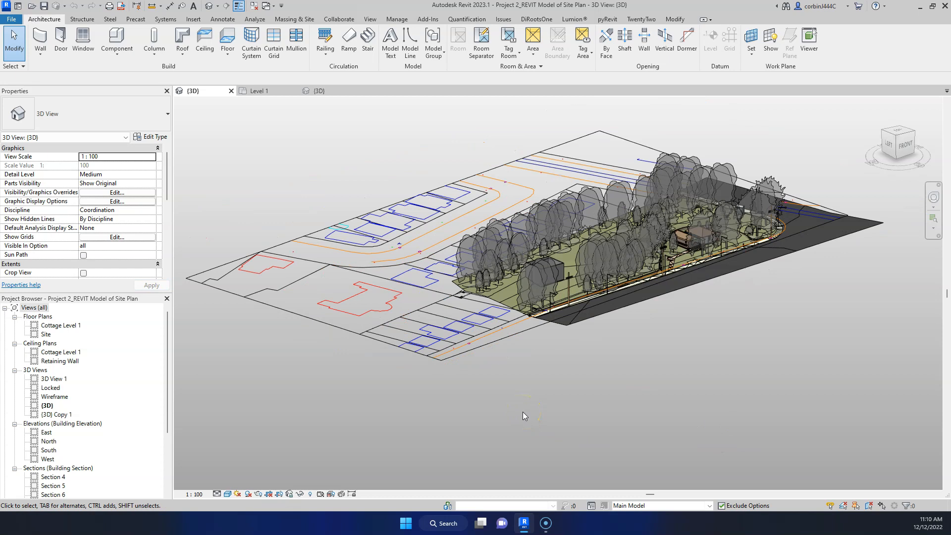
{"action": "left_click", "coordinate": [483, 353]}
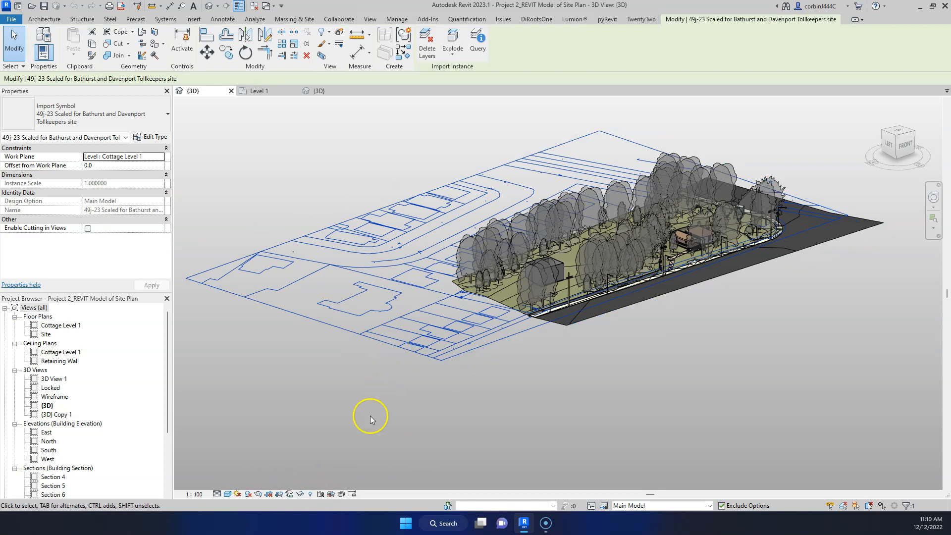
{"action": "left_click", "coordinate": [300, 494]}
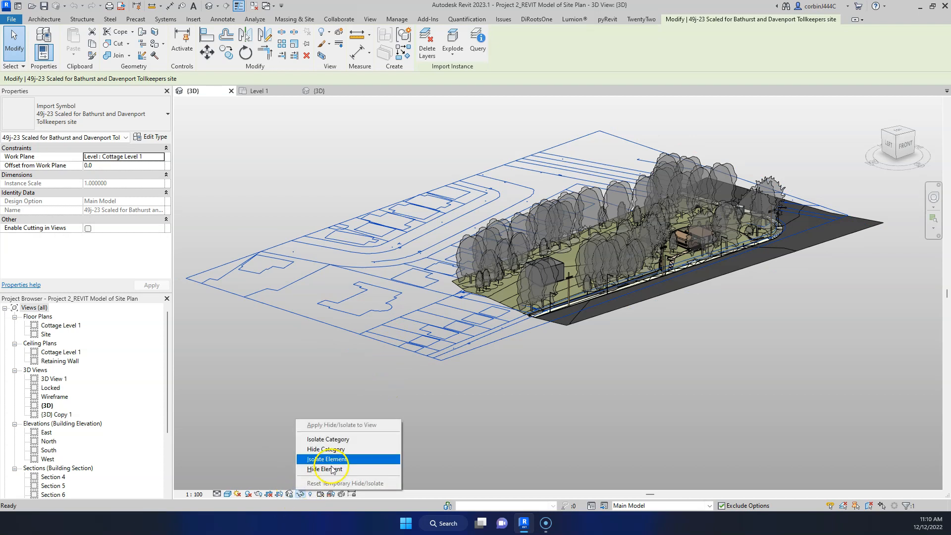
{"action": "left_click", "coordinate": [584, 391]}
{"action": "left_click", "coordinate": [461, 345]}
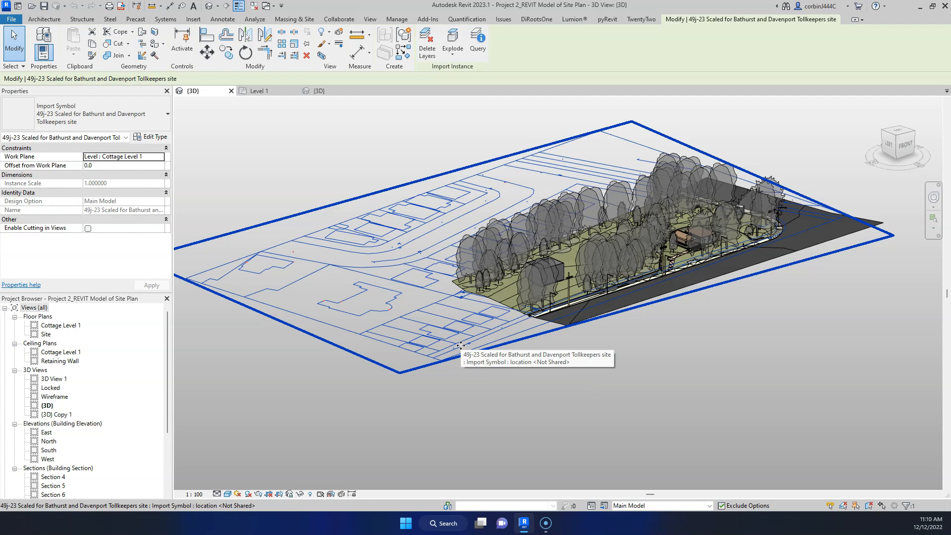
{"action": "key", "text": "h"}
{"action": "key", "text": "h"}
Remove the linked Project1.rvt box from the 3D site view.
{"action": "middle_click_drag", "start_coordinate": [713, 331], "coordinate": [771, 469], "text": "shift"}
{"action": "scroll", "coordinate": [579, 359], "scroll_direction": "up", "scroll_amount": 5}
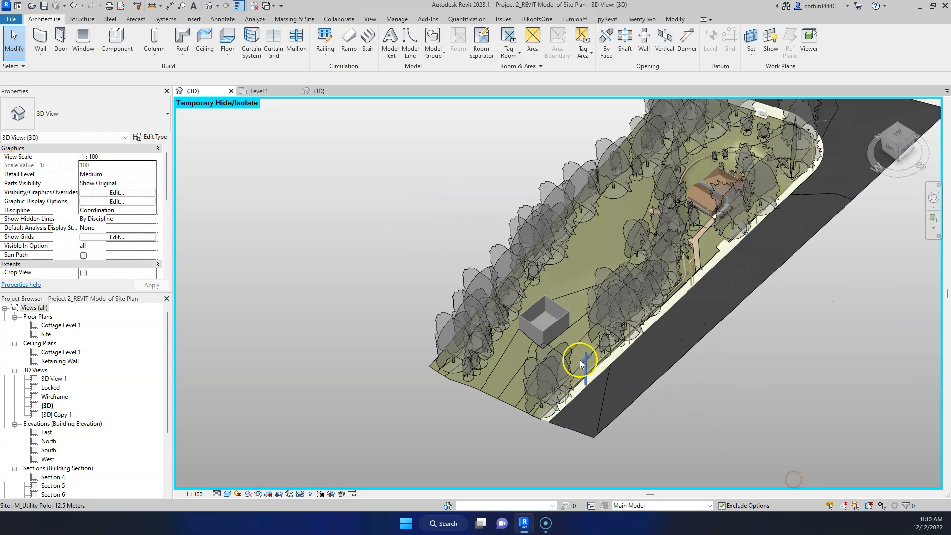
{"action": "scroll", "coordinate": [549, 295], "scroll_direction": "down", "scroll_amount": 6}
{"action": "middle_click_drag", "start_coordinate": [645, 369], "coordinate": [519, 281], "text": "shift"}
{"action": "scroll", "coordinate": [519, 281], "scroll_direction": "up", "scroll_amount": 4}
{"action": "left_click", "coordinate": [563, 307]}
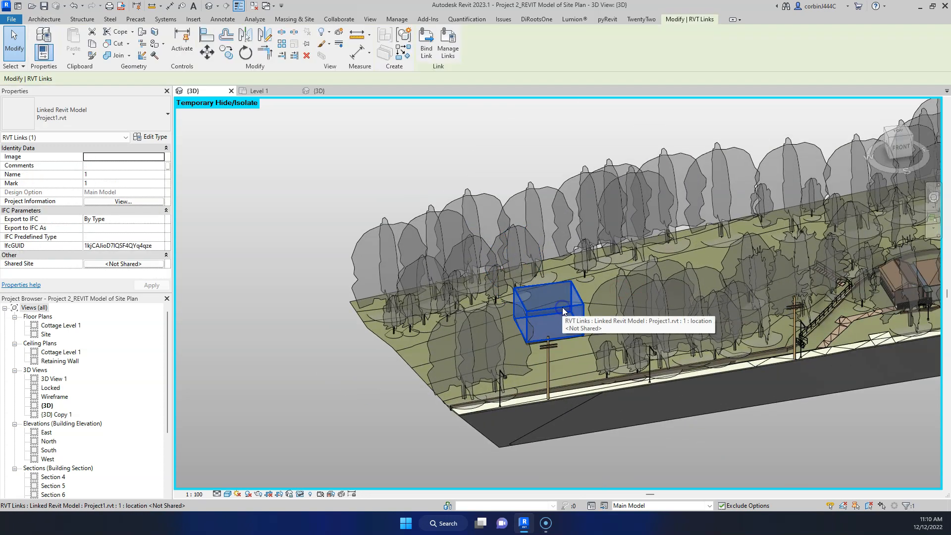
{"action": "key", "text": "Escape"}
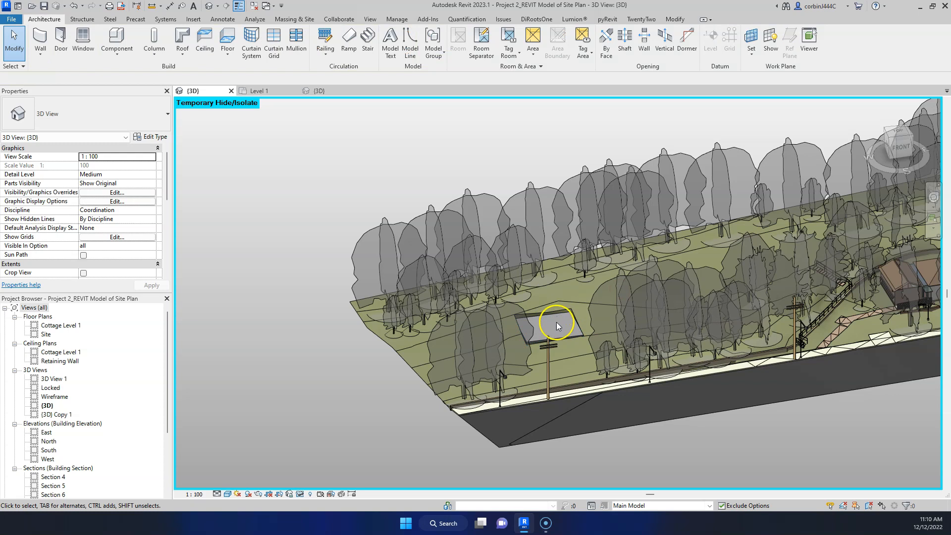
Examine the empty building pad, sidewalk, walkway and cottage across the site.
{"action": "scroll", "coordinate": [557, 319], "scroll_direction": "down", "scroll_amount": 3}
{"action": "scroll", "coordinate": [692, 349], "scroll_direction": "up", "scroll_amount": 5}
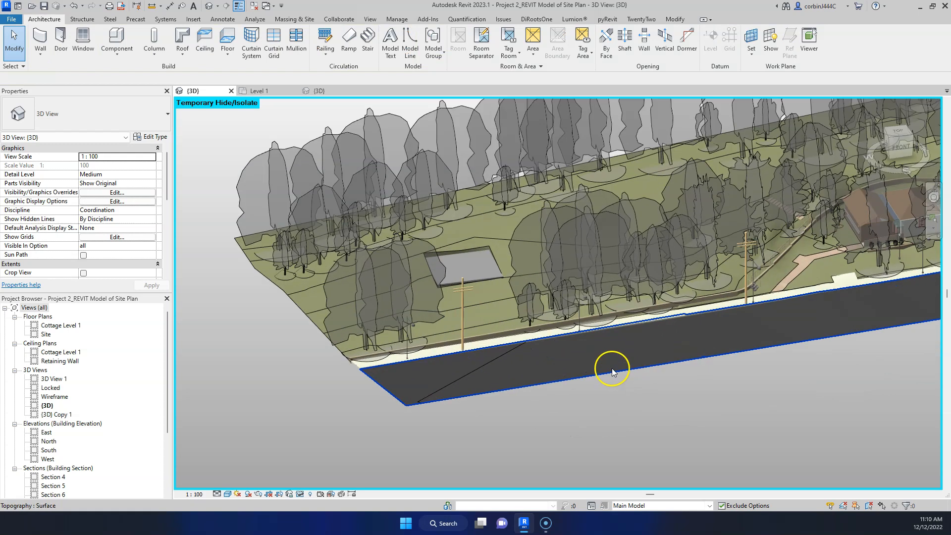
{"action": "scroll", "coordinate": [474, 286], "scroll_direction": "up", "scroll_amount": 4}
{"action": "scroll", "coordinate": [372, 282], "scroll_direction": "down", "scroll_amount": 5}
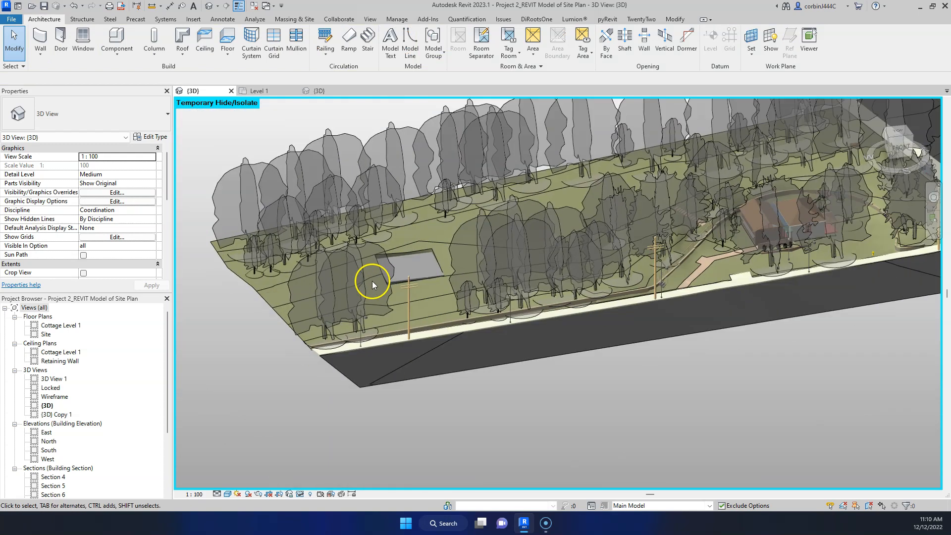
{"action": "scroll", "coordinate": [400, 300], "scroll_direction": "down", "scroll_amount": 4}
{"action": "scroll", "coordinate": [557, 303], "scroll_direction": "up", "scroll_amount": 3}
{"action": "scroll", "coordinate": [522, 330], "scroll_direction": "down", "scroll_amount": 2}
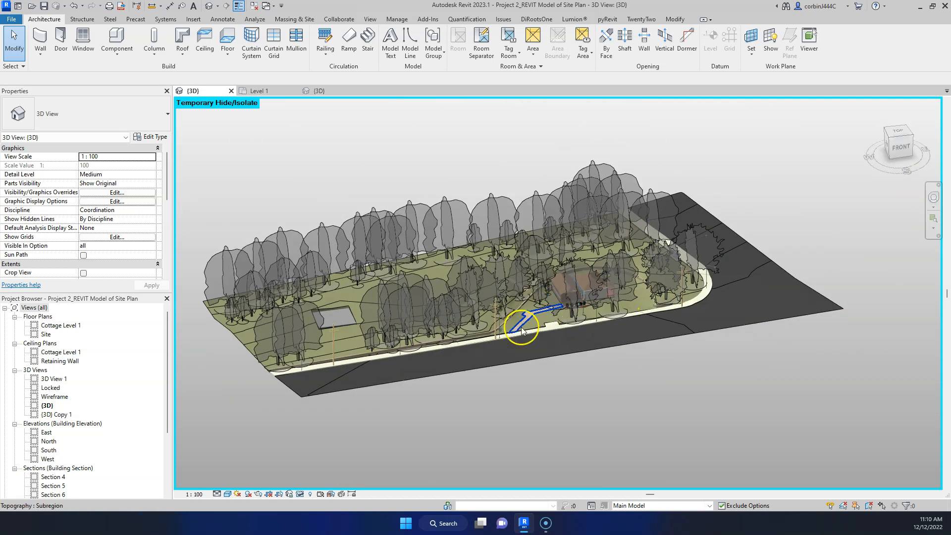
{"action": "scroll", "coordinate": [521, 330], "scroll_direction": "up", "scroll_amount": 4}
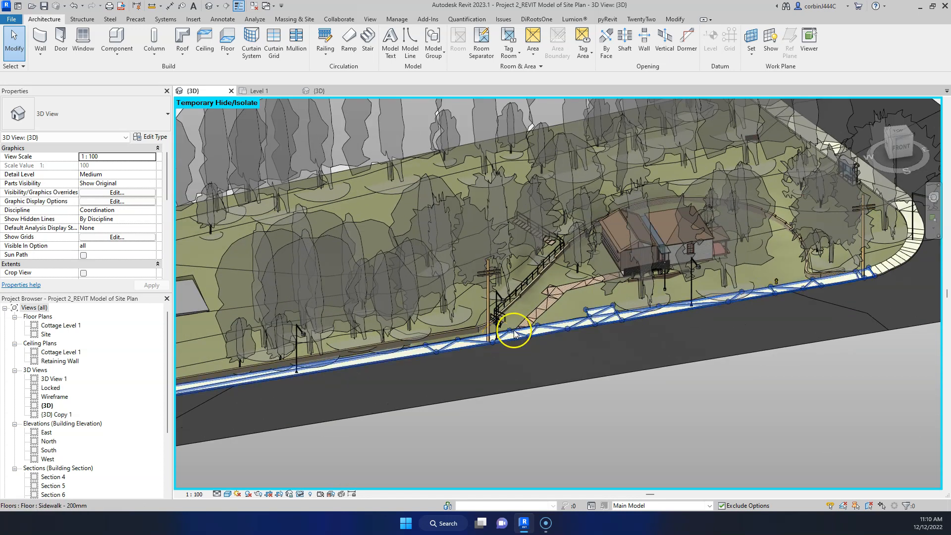
{"action": "scroll", "coordinate": [743, 218], "scroll_direction": "up", "scroll_amount": 5}
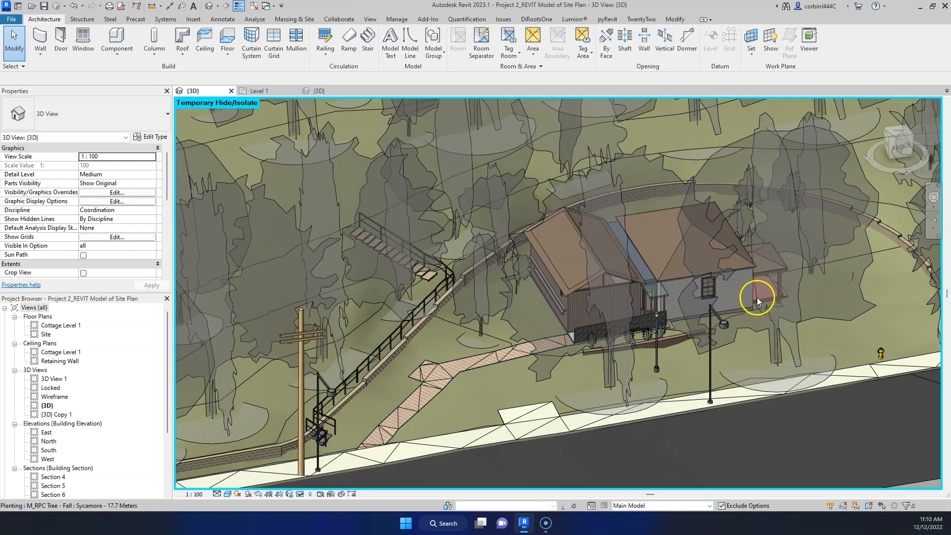
{"action": "scroll", "coordinate": [495, 253], "scroll_direction": "down", "scroll_amount": 5}
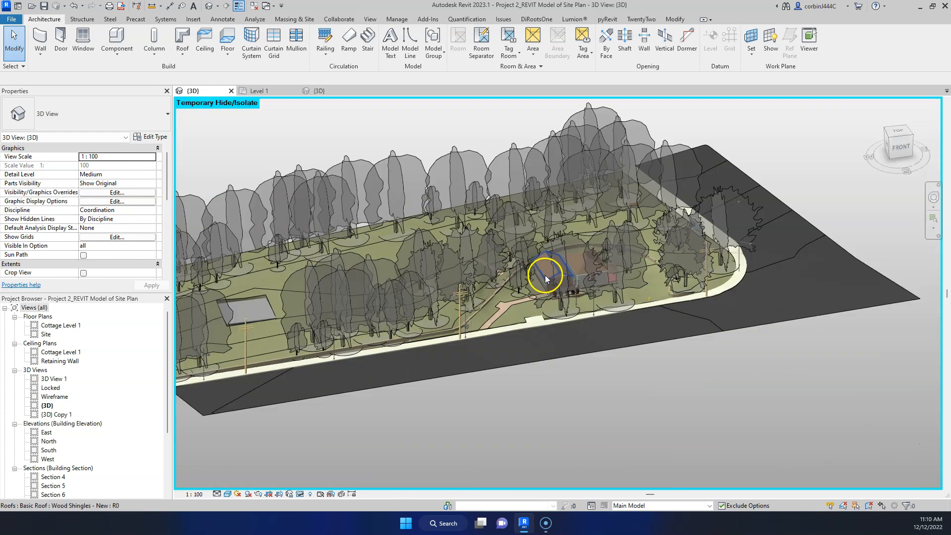
{"action": "scroll", "coordinate": [545, 275], "scroll_direction": "down", "scroll_amount": 2}
{"action": "scroll", "coordinate": [600, 281], "scroll_direction": "down", "scroll_amount": 3}
{"action": "scroll", "coordinate": [661, 333], "scroll_direction": "up", "scroll_amount": 3}
{"action": "scroll", "coordinate": [441, 338], "scroll_direction": "down", "scroll_amount": 1}
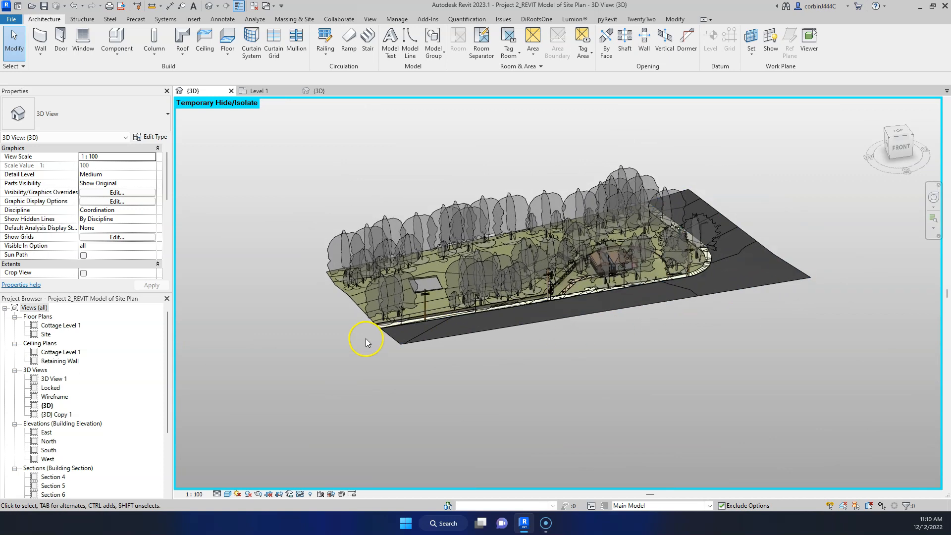
{"action": "scroll", "coordinate": [579, 394], "scroll_direction": "down", "scroll_amount": 2}
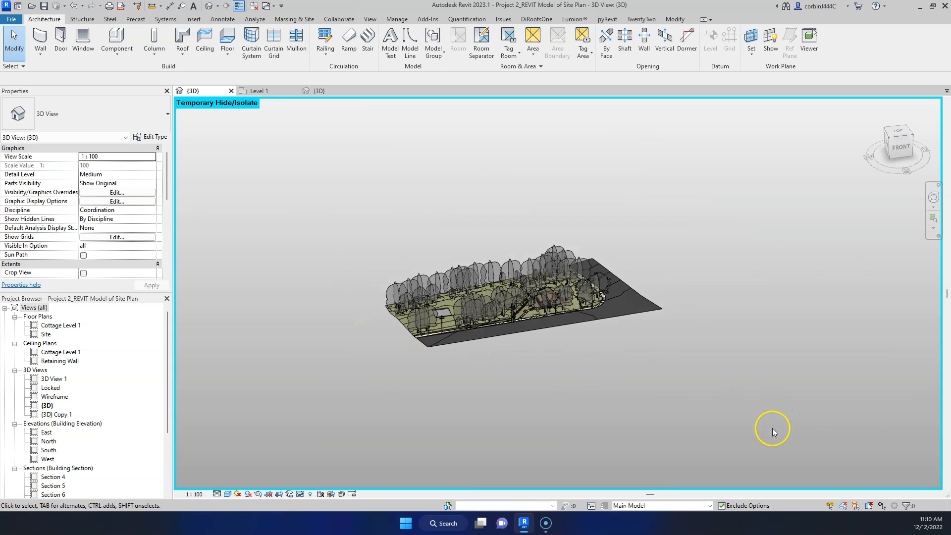
Delete the whole cottage from the site, including its roofs, side addition and the curved planting bed in front.
{"action": "left_click", "coordinate": [899, 133]}
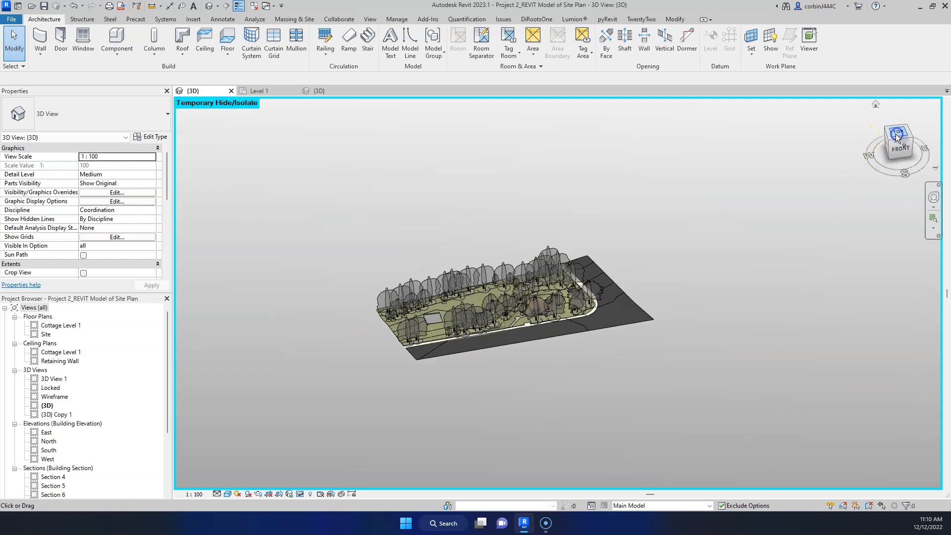
{"action": "scroll", "coordinate": [590, 262], "scroll_direction": "up", "scroll_amount": 6}
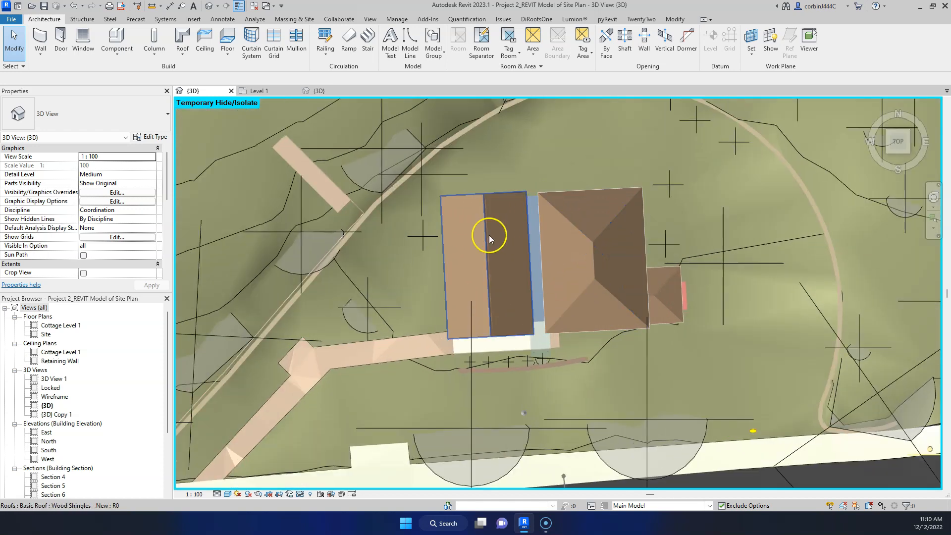
{"action": "left_click_drag", "start_coordinate": [433, 187], "coordinate": [721, 382]}
{"action": "scroll", "coordinate": [703, 392], "scroll_direction": "up", "scroll_amount": 1}
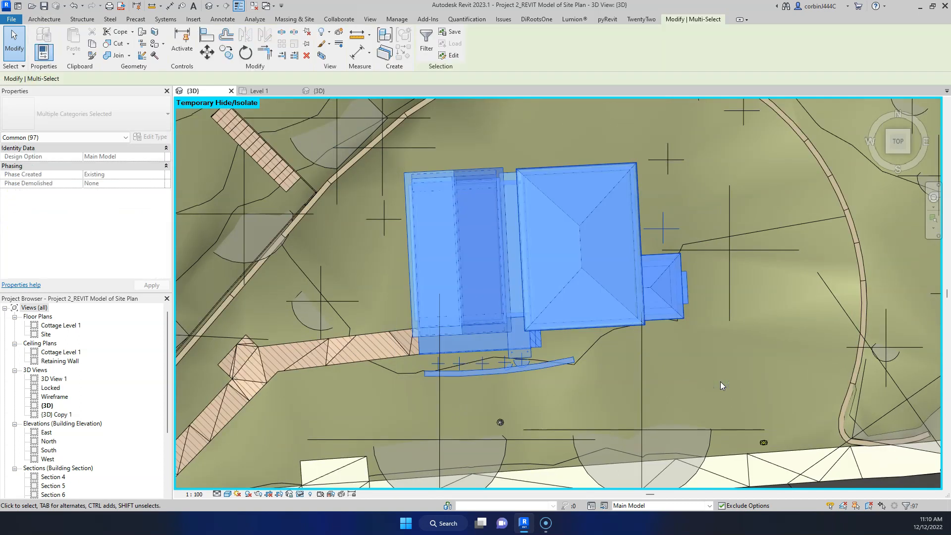
{"action": "key", "text": "Delete"}
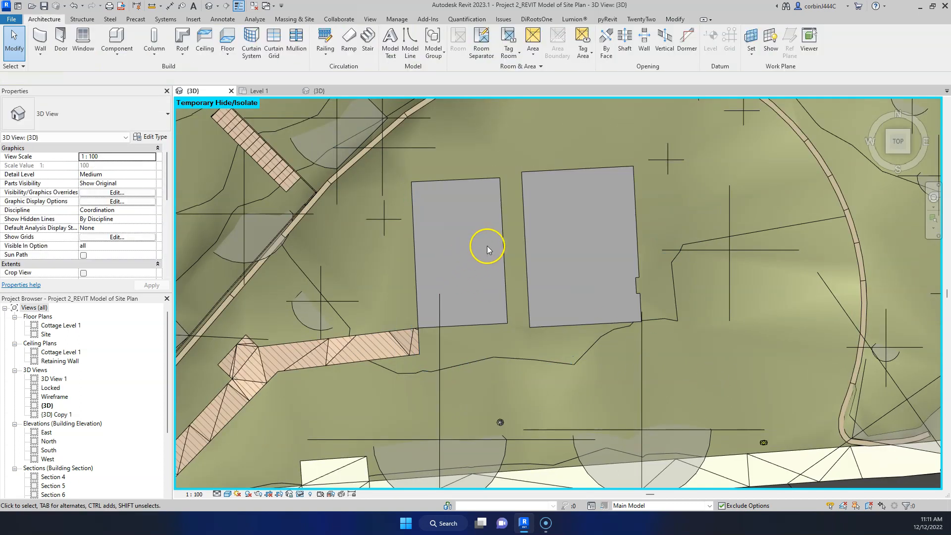
Examine the cleared site from several angles, checking the wood joist walkway, the Sidewalk - 200mm floor and the two building pads.
{"action": "scroll", "coordinate": [527, 347], "scroll_direction": "down", "scroll_amount": 3}
{"action": "middle_click_drag", "start_coordinate": [528, 436], "coordinate": [438, 209], "text": "shift"}
{"action": "scroll", "coordinate": [417, 368], "scroll_direction": "down", "scroll_amount": 2}
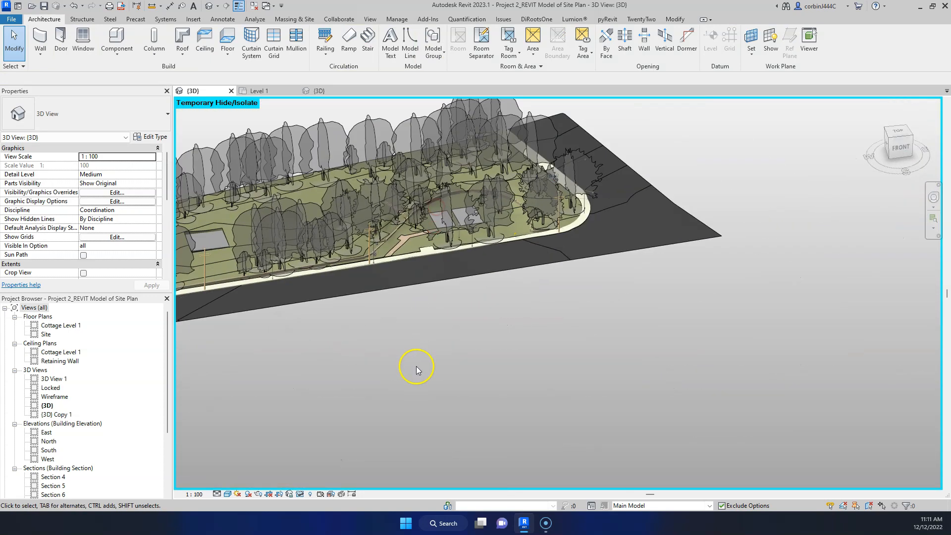
{"action": "scroll", "coordinate": [353, 214], "scroll_direction": "up", "scroll_amount": 3}
{"action": "scroll", "coordinate": [450, 292], "scroll_direction": "up", "scroll_amount": 3}
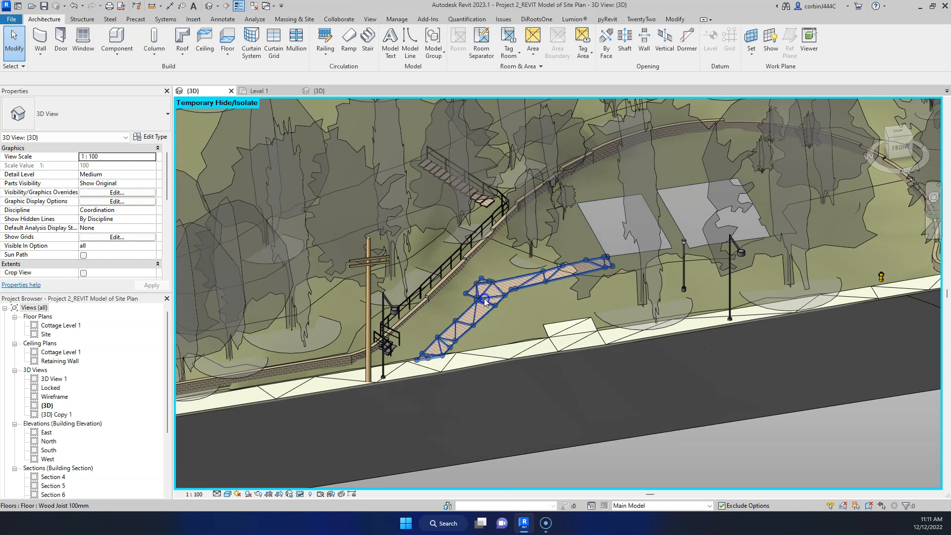
{"action": "left_click", "coordinate": [484, 300]}
{"action": "left_click", "coordinate": [493, 363]}
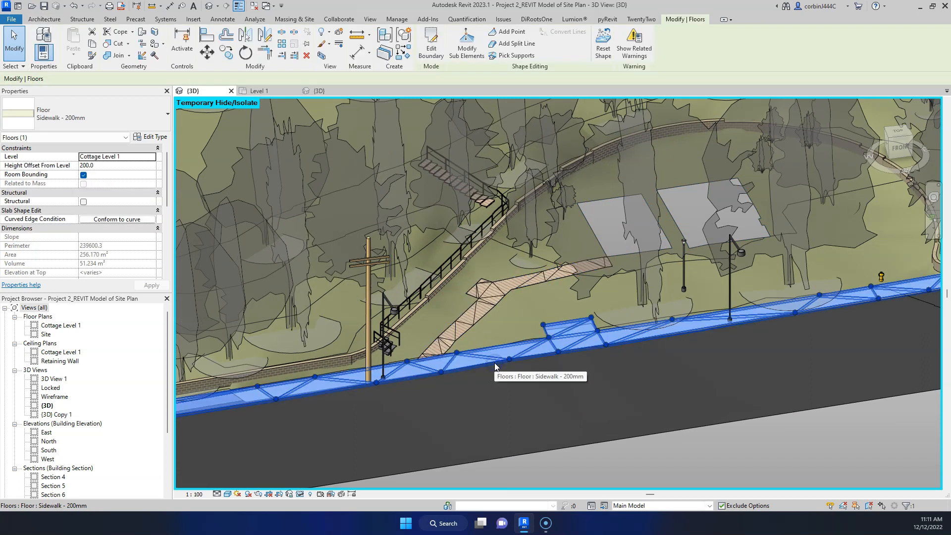
{"action": "left_click", "coordinate": [481, 289]}
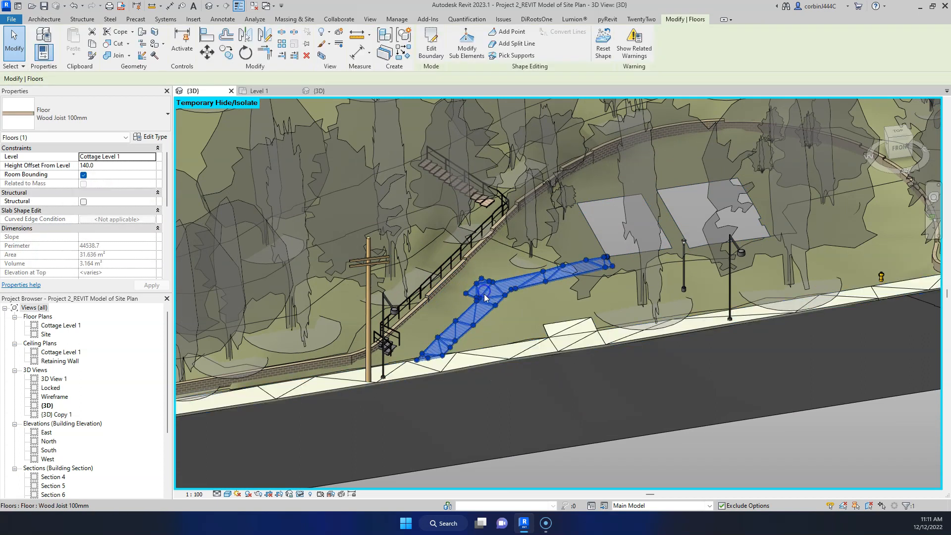
{"action": "left_click", "coordinate": [429, 297]}
{"action": "left_click", "coordinate": [669, 471]}
{"action": "scroll", "coordinate": [629, 393], "scroll_direction": "down", "scroll_amount": 5}
{"action": "middle_click_drag", "start_coordinate": [772, 376], "coordinate": [576, 329], "text": "shift"}
{"action": "scroll", "coordinate": [576, 329], "scroll_direction": "up", "scroll_amount": 4}
{"action": "scroll", "coordinate": [568, 417], "scroll_direction": "up", "scroll_amount": 2}
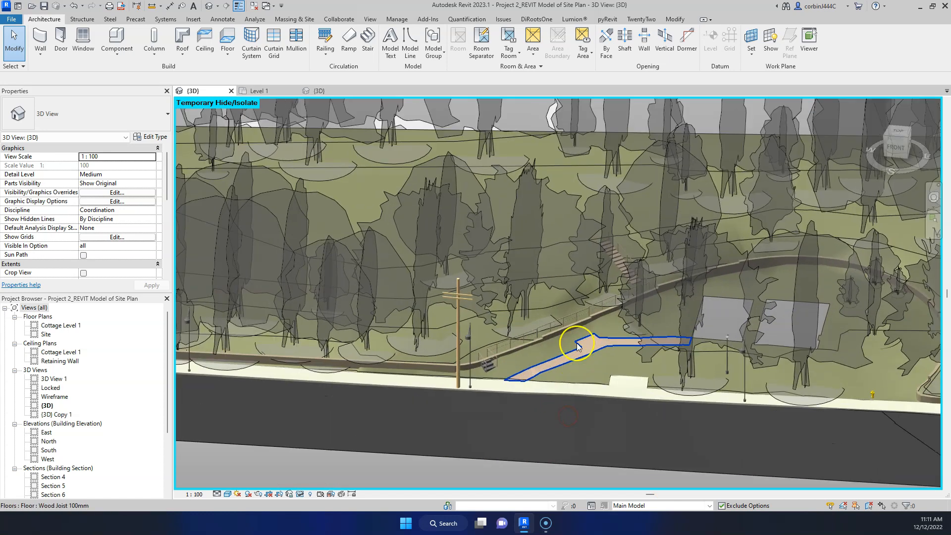
Copy the entire site model, including its topography, trees and paths, to the clipboard.
{"action": "scroll", "coordinate": [573, 325], "scroll_direction": "down", "scroll_amount": 6}
{"action": "left_click_drag", "start_coordinate": [370, 211], "coordinate": [769, 445]}
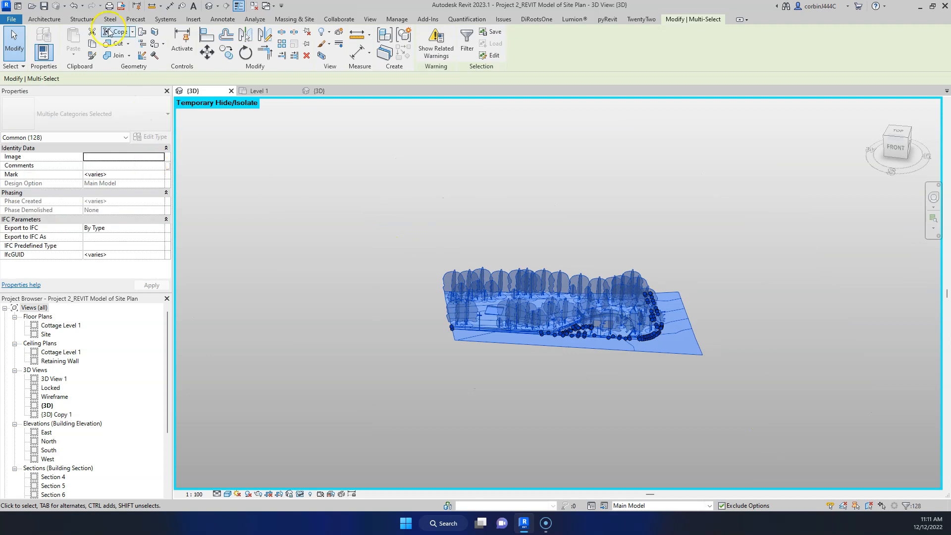
{"action": "left_click", "coordinate": [92, 44]}
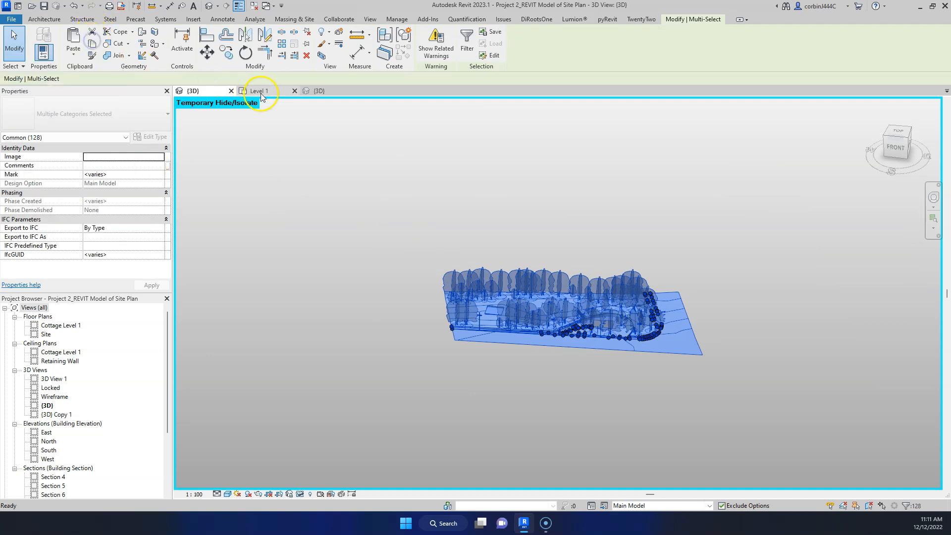
Paste the copied site model from the clipboard into Project1's 3D view, place it freely and accept the paste warnings.
{"action": "left_click", "coordinate": [318, 91]}
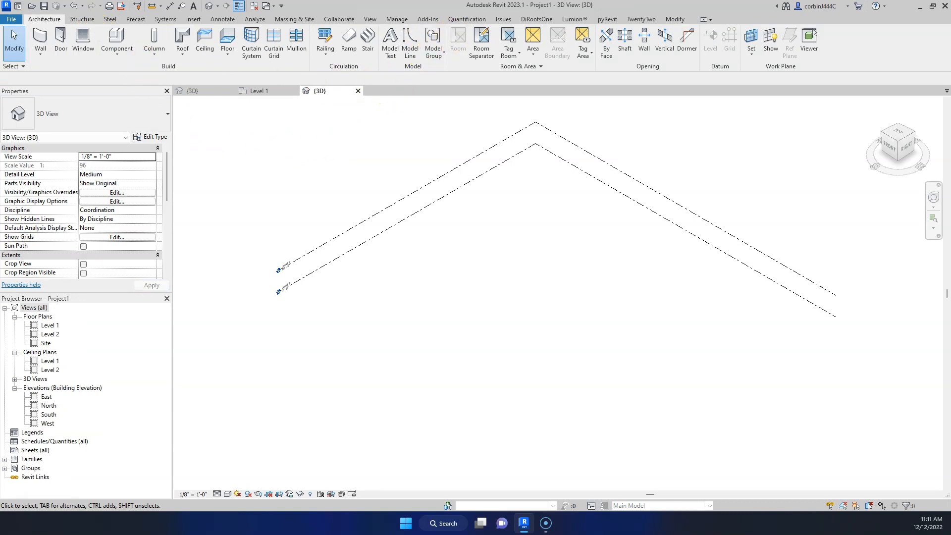
{"action": "left_click", "coordinate": [675, 19]}
{"action": "left_click", "coordinate": [75, 56]}
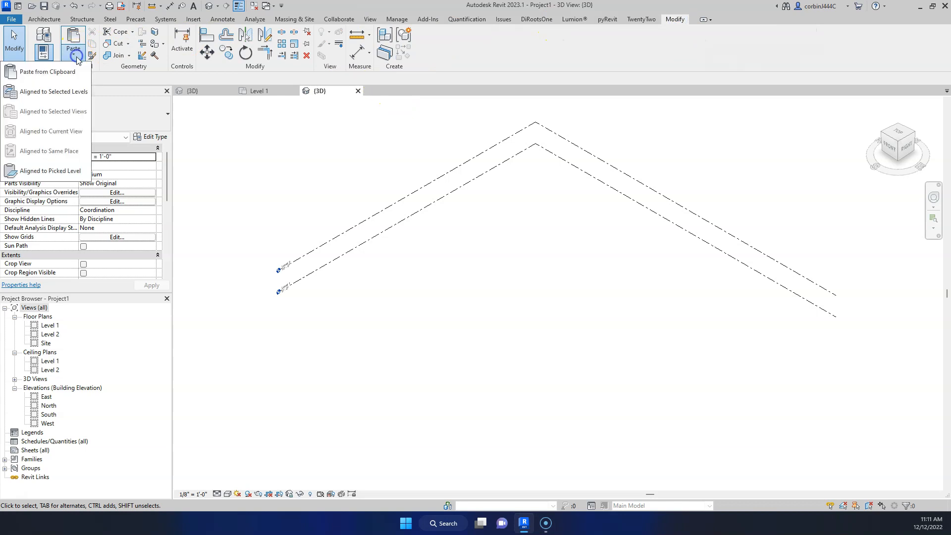
{"action": "left_click", "coordinate": [73, 75]}
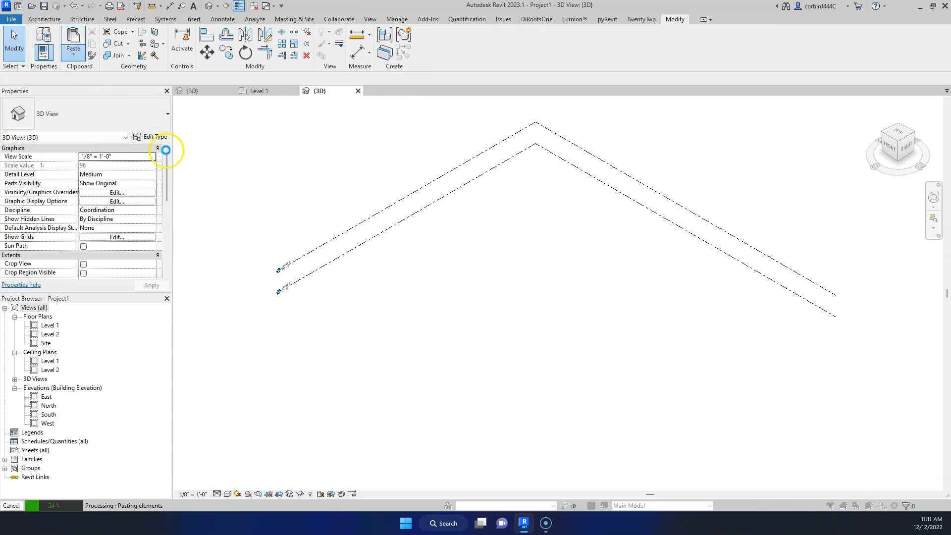
{"action": "left_click", "coordinate": [501, 311]}
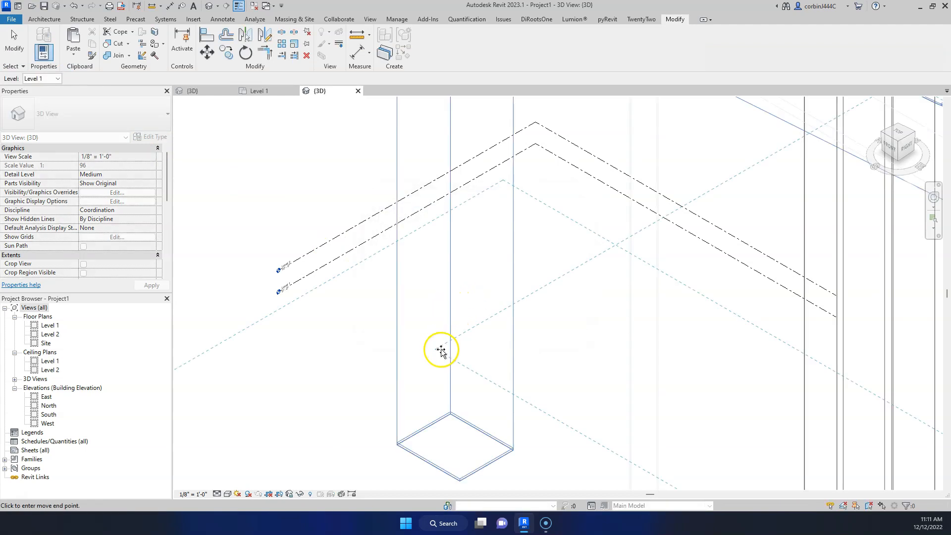
{"action": "scroll", "coordinate": [407, 349], "scroll_direction": "down", "scroll_amount": 5}
{"action": "scroll", "coordinate": [408, 349], "scroll_direction": "down", "scroll_amount": 2}
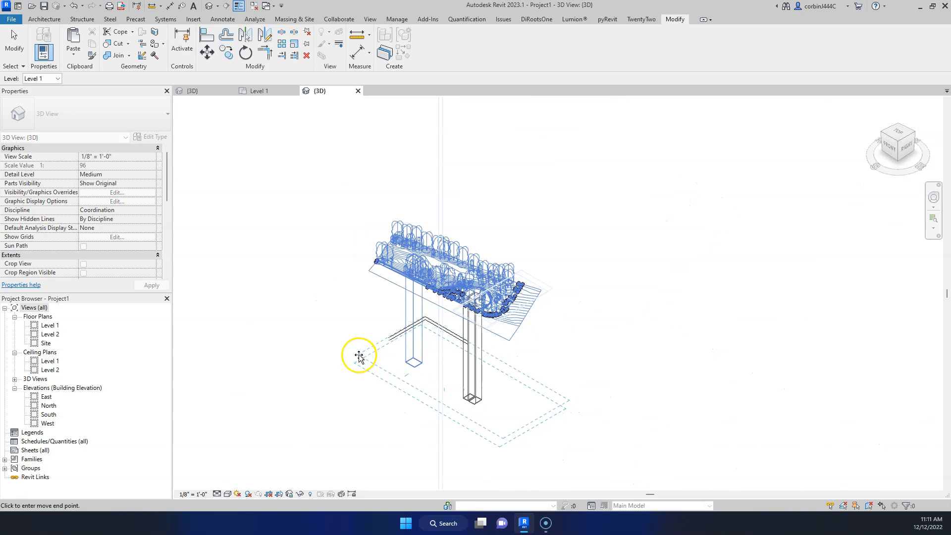
{"action": "left_click", "coordinate": [359, 356]}
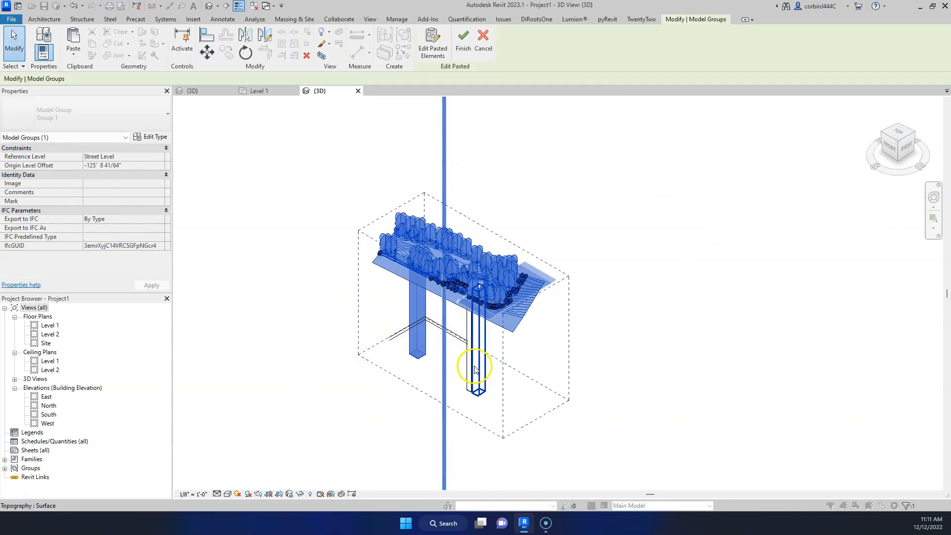
{"action": "left_click", "coordinate": [614, 357]}
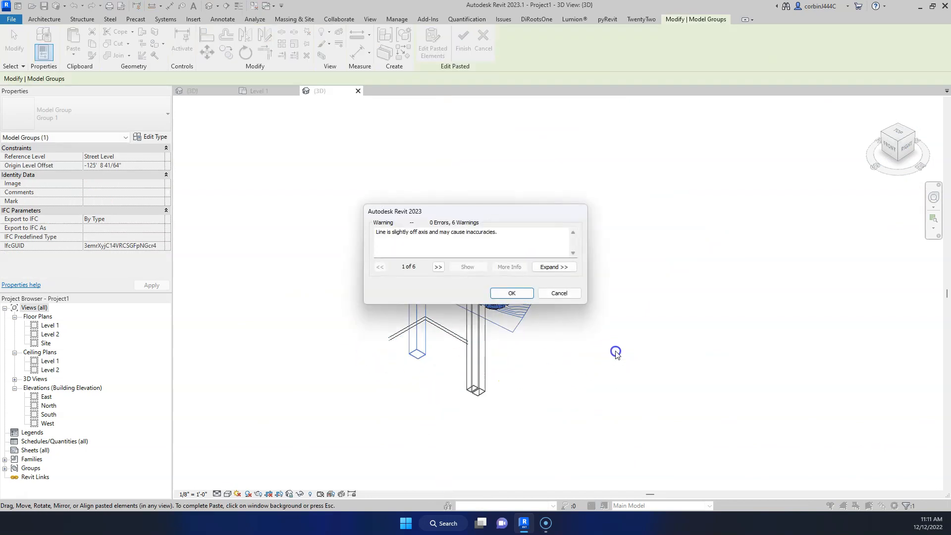
{"action": "left_click", "coordinate": [495, 293]}
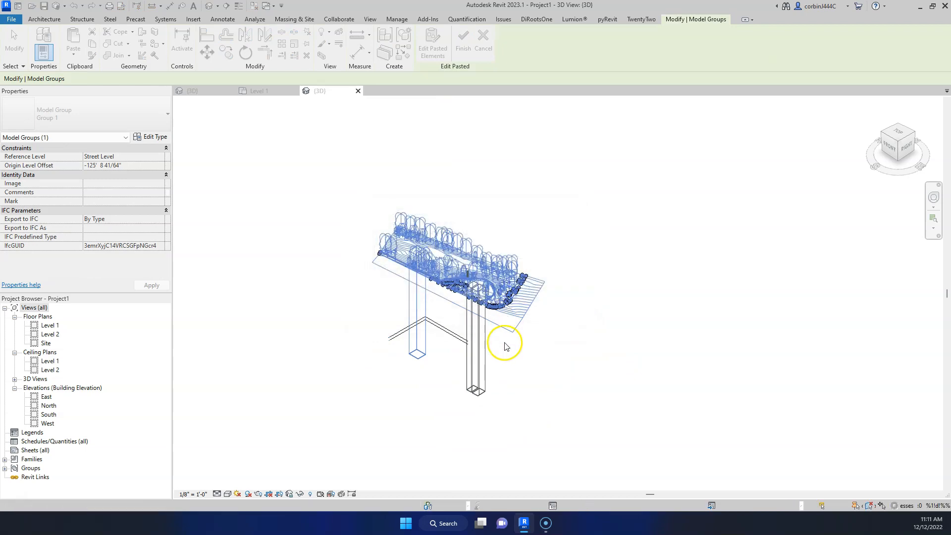
{"action": "left_click", "coordinate": [509, 357]}
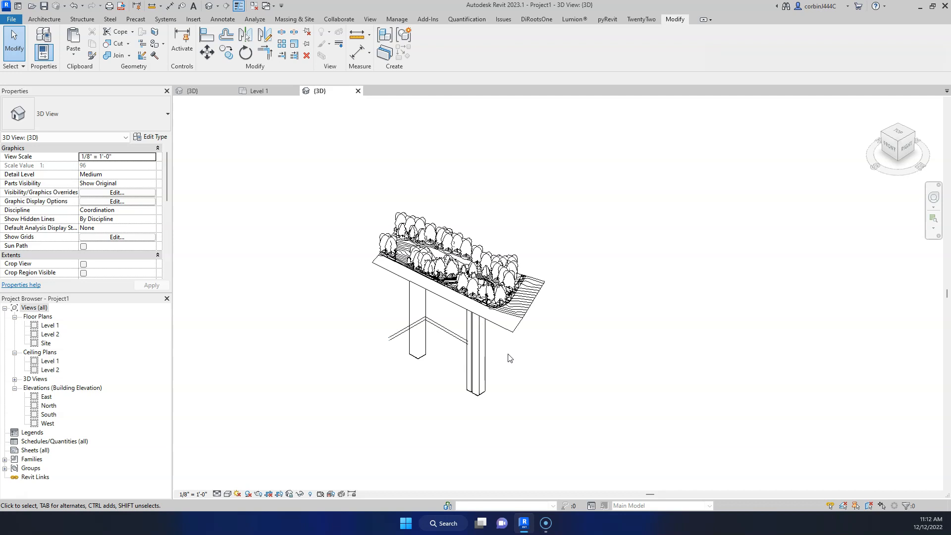
In Project1's Level 1 floor plan, briefly reveal hidden elements to check where the project origin lies.
{"action": "left_click", "coordinate": [263, 94]}
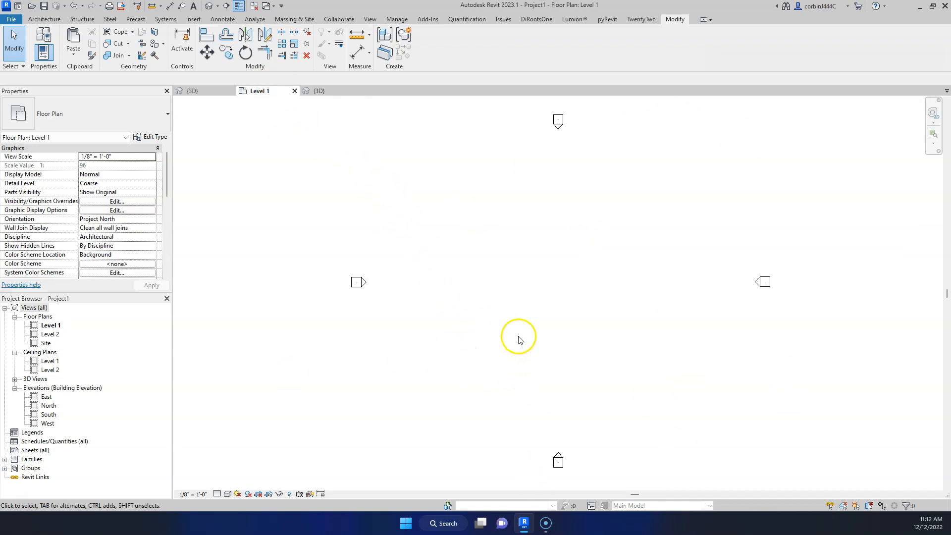
{"action": "left_click", "coordinate": [291, 495]}
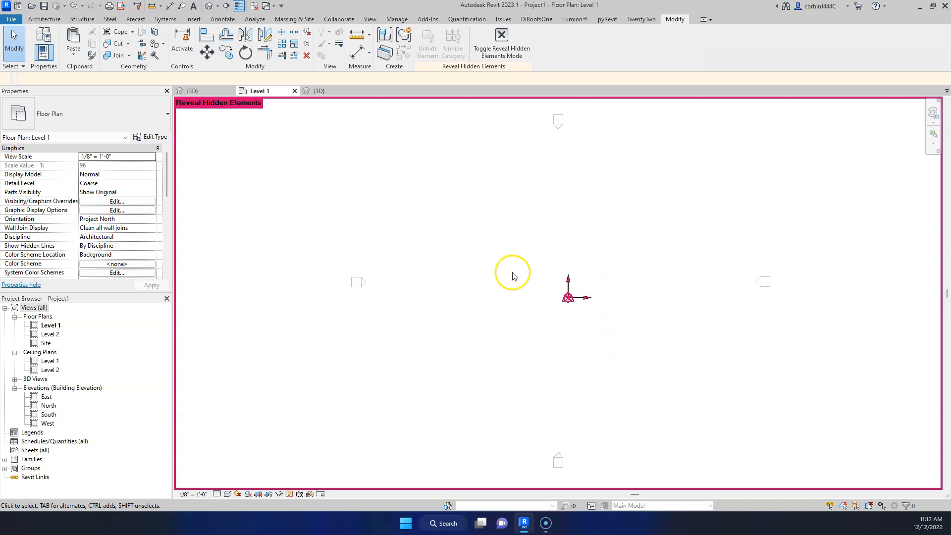
{"action": "left_click", "coordinate": [292, 495]}
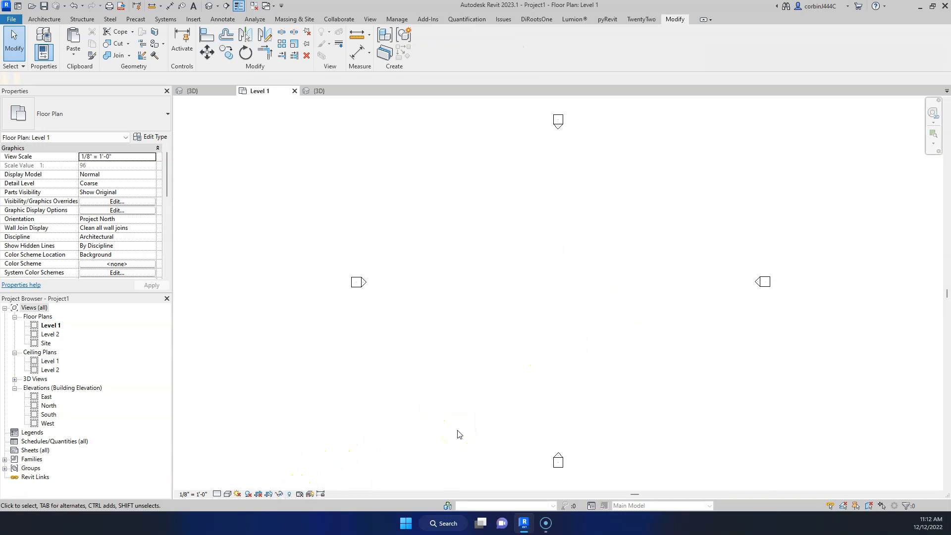
Draw a vertical and a horizontal reference plane crossing near the middle of the Level 1 plan.
{"action": "key", "text": "r"}
{"action": "key", "text": "p"}
{"action": "left_click", "coordinate": [559, 251]}
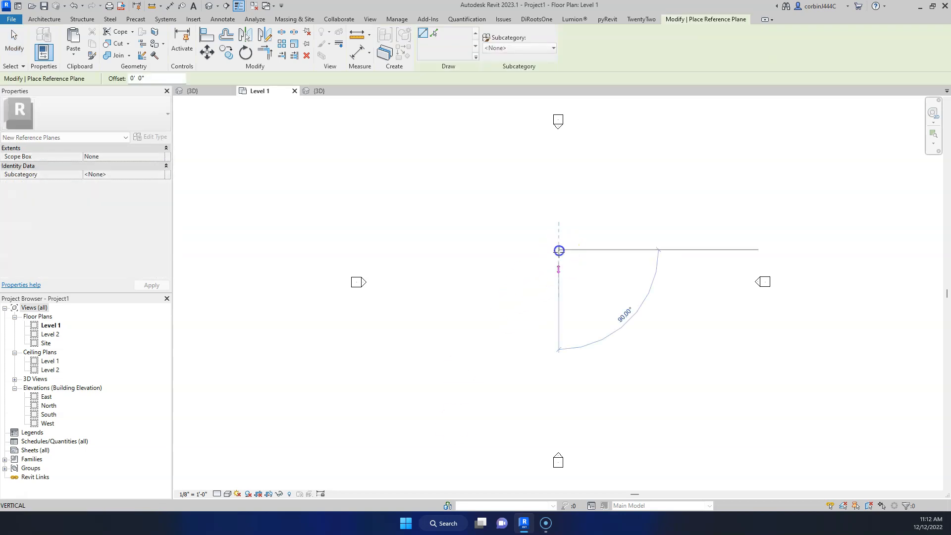
{"action": "left_click", "coordinate": [559, 350]}
{"action": "left_click", "coordinate": [513, 287]}
{"action": "left_click", "coordinate": [614, 288]}
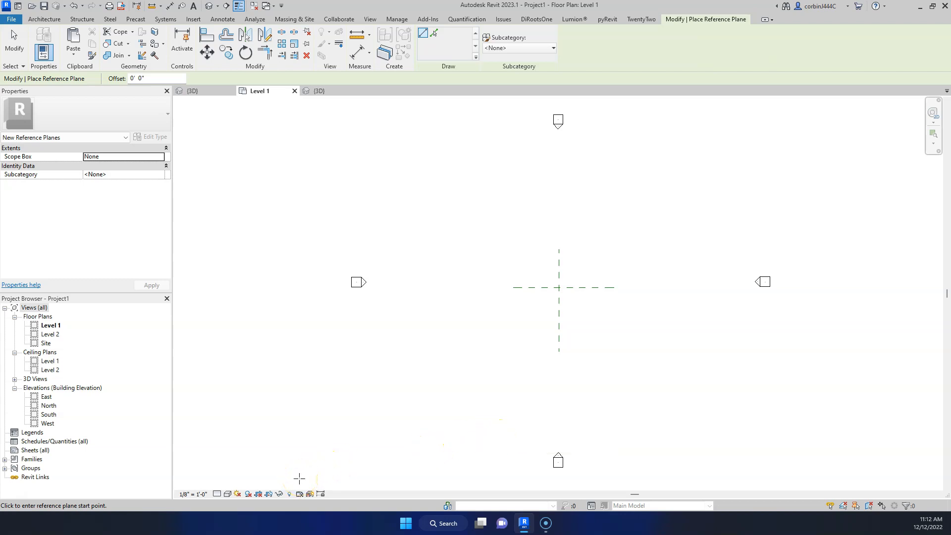
Reveal hidden elements, move both reference planes so they cross at the project origin, and leave the reveal mode.
{"action": "left_click", "coordinate": [291, 493]}
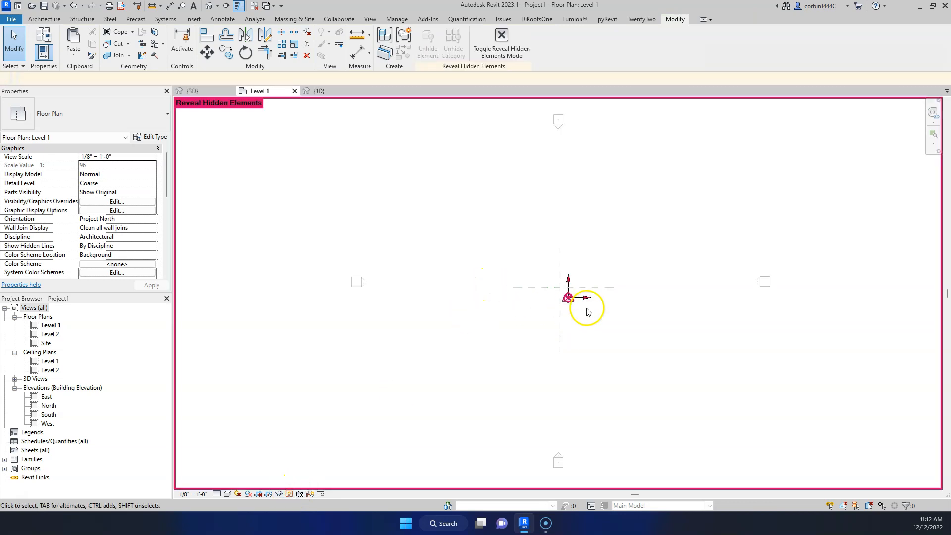
{"action": "scroll", "coordinate": [518, 317], "scroll_direction": "up", "scroll_amount": 3}
{"action": "left_click_drag", "start_coordinate": [498, 334], "coordinate": [574, 341]}
{"action": "left_click_drag", "start_coordinate": [588, 259], "coordinate": [576, 339]}
{"action": "scroll", "coordinate": [471, 295], "scroll_direction": "down", "scroll_amount": 3}
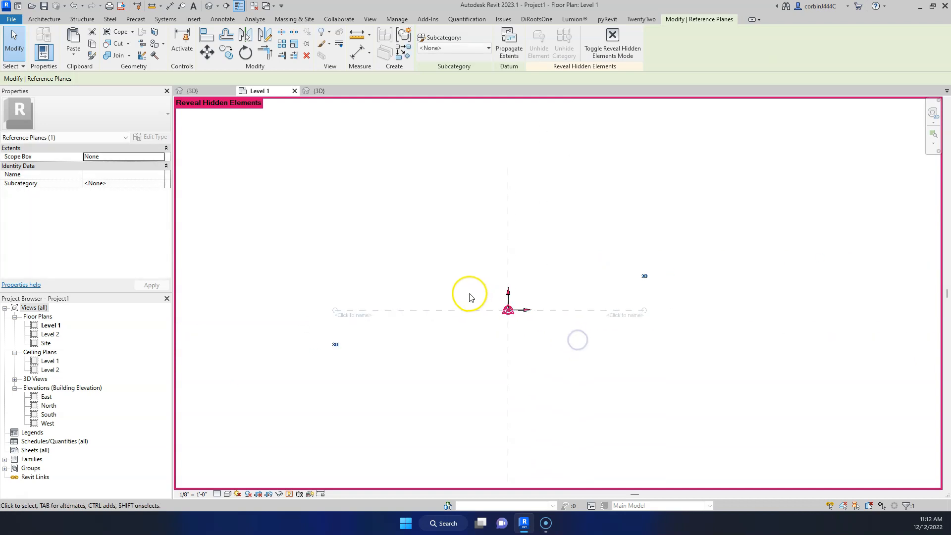
{"action": "left_click", "coordinate": [543, 343]}
{"action": "scroll", "coordinate": [463, 333], "scroll_direction": "down", "scroll_amount": 2}
{"action": "middle_click_drag", "start_coordinate": [548, 333], "coordinate": [550, 310]}
{"action": "left_click", "coordinate": [502, 44]}
Delete both crossing reference planes from the Level 1 plan.
{"action": "scroll", "coordinate": [473, 322], "scroll_direction": "up", "scroll_amount": 2}
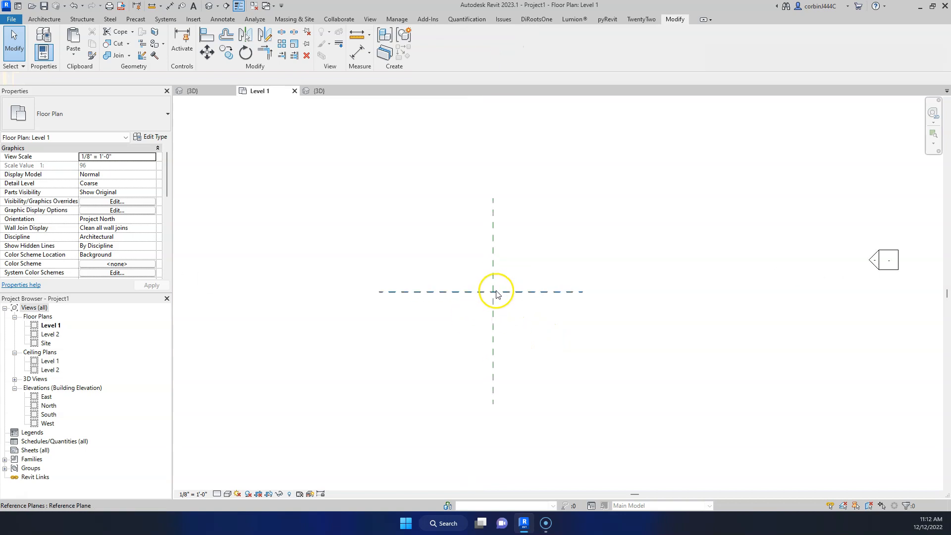
{"action": "left_click_drag", "start_coordinate": [536, 339], "coordinate": [461, 272]}
{"action": "key", "text": "Delete"}
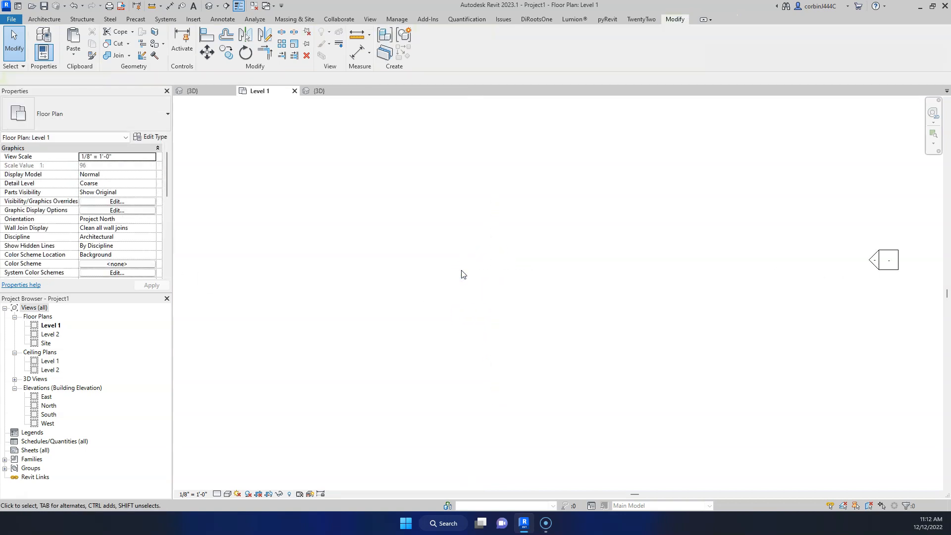
Reveal hidden elements and draw a vertical reference plane upward from the internal origin.
{"action": "left_click", "coordinate": [290, 495]}
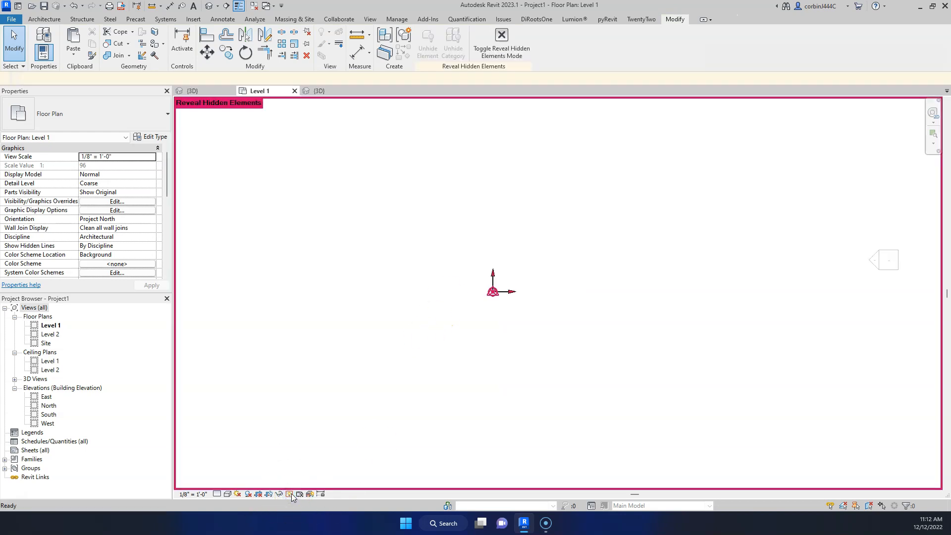
{"action": "key", "text": "r"}
{"action": "key", "text": "p"}
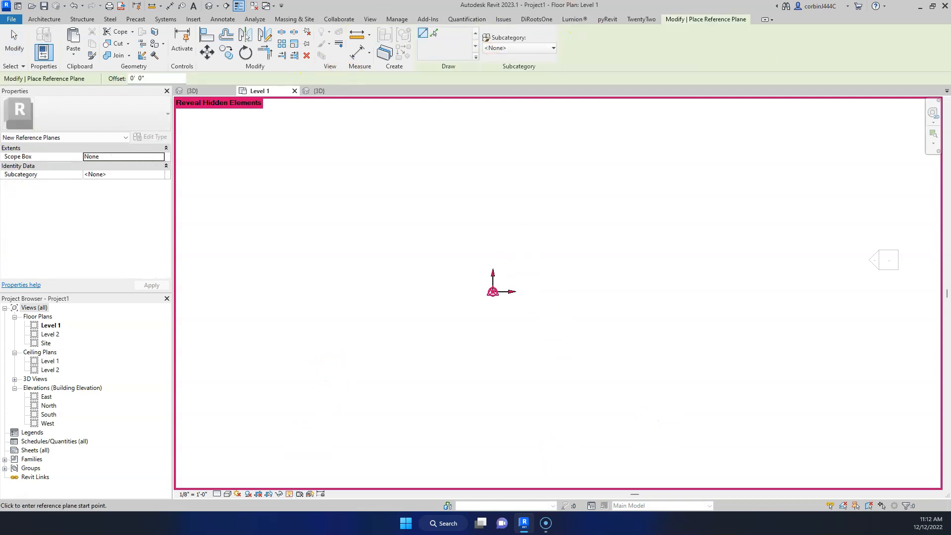
{"action": "left_click", "coordinate": [45, 20]}
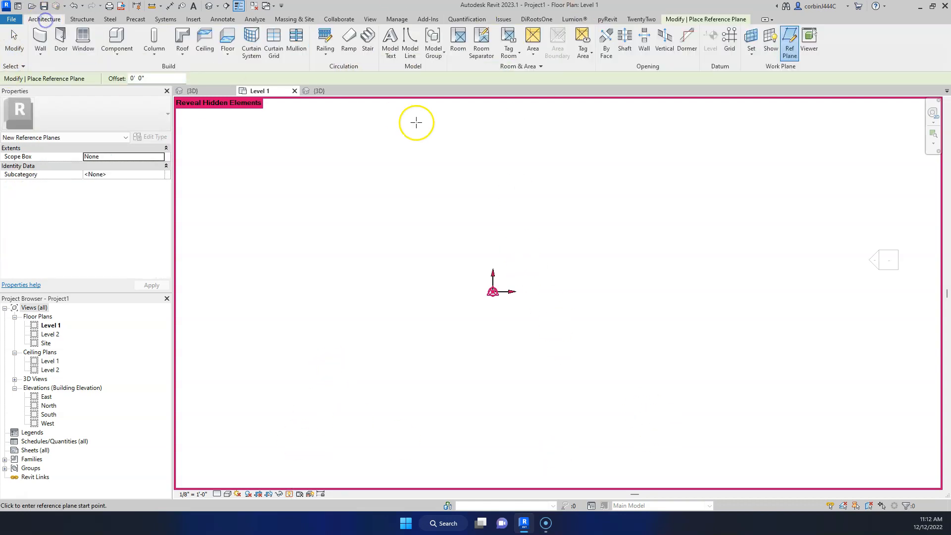
{"action": "left_click", "coordinate": [791, 39]}
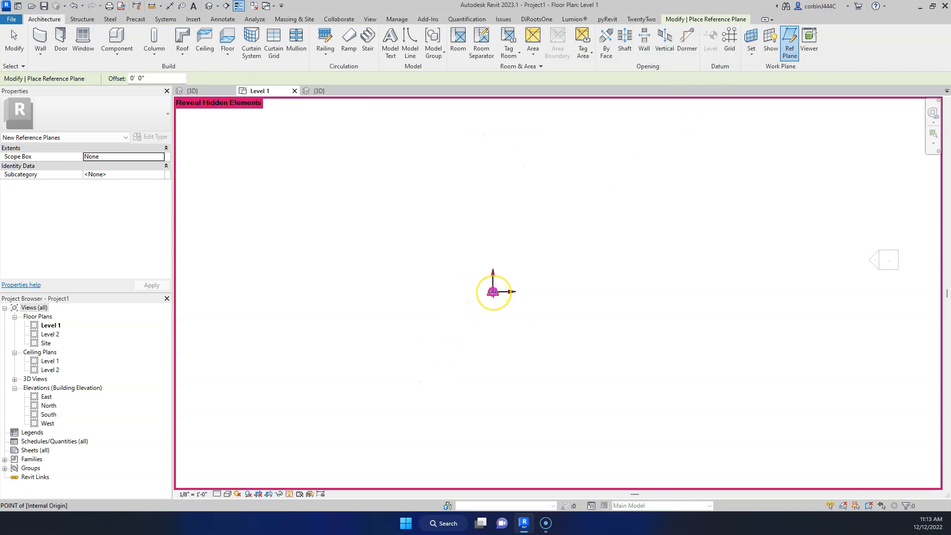
{"action": "left_click", "coordinate": [493, 291]}
{"action": "left_click", "coordinate": [495, 154]}
Draw a horizontal reference line through the internal origin, reaching out to both sides of it.
{"action": "left_click", "coordinate": [492, 291]}
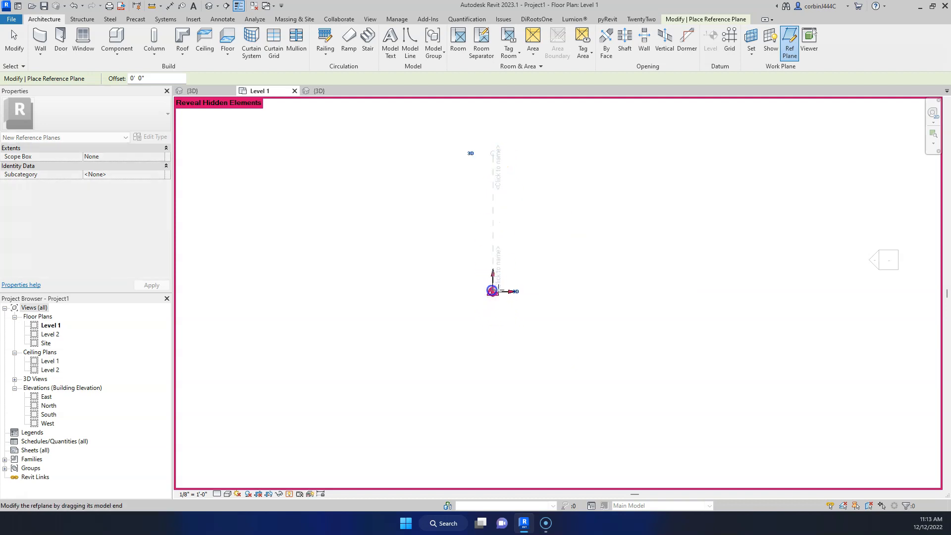
{"action": "left_click", "coordinate": [633, 291]}
{"action": "left_click", "coordinate": [491, 291]}
{"action": "left_click", "coordinate": [350, 294]}
{"action": "key", "text": "Escape"}
{"action": "key", "text": "Escape"}
Extend the vertical reference plane below the internal origin and leave the hidden-elements reveal mode.
{"action": "left_click", "coordinate": [489, 227]}
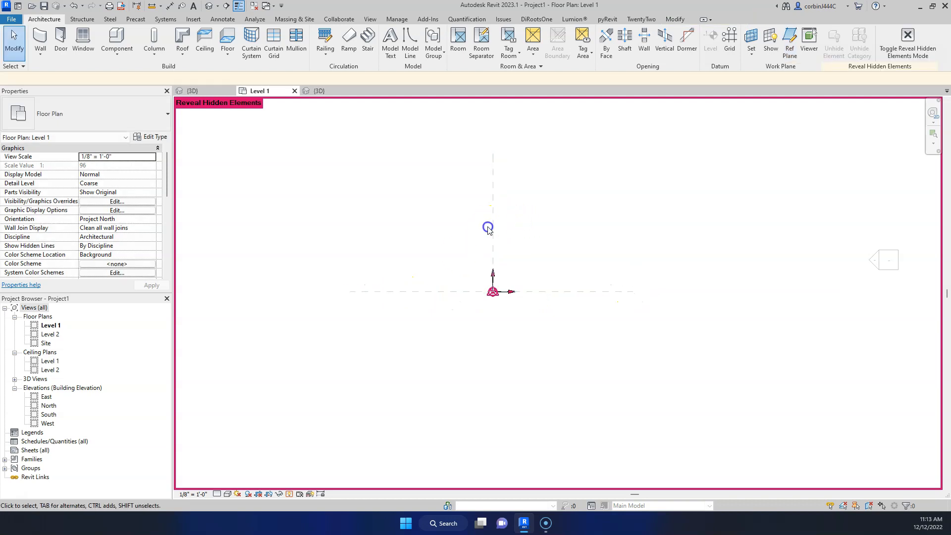
{"action": "left_click", "coordinate": [493, 227]}
{"action": "left_click_drag", "start_coordinate": [492, 291], "coordinate": [493, 408]}
{"action": "left_click", "coordinate": [466, 375]}
{"action": "left_click", "coordinate": [901, 40]}
{"action": "scroll", "coordinate": [486, 342], "scroll_direction": "down", "scroll_amount": 2}
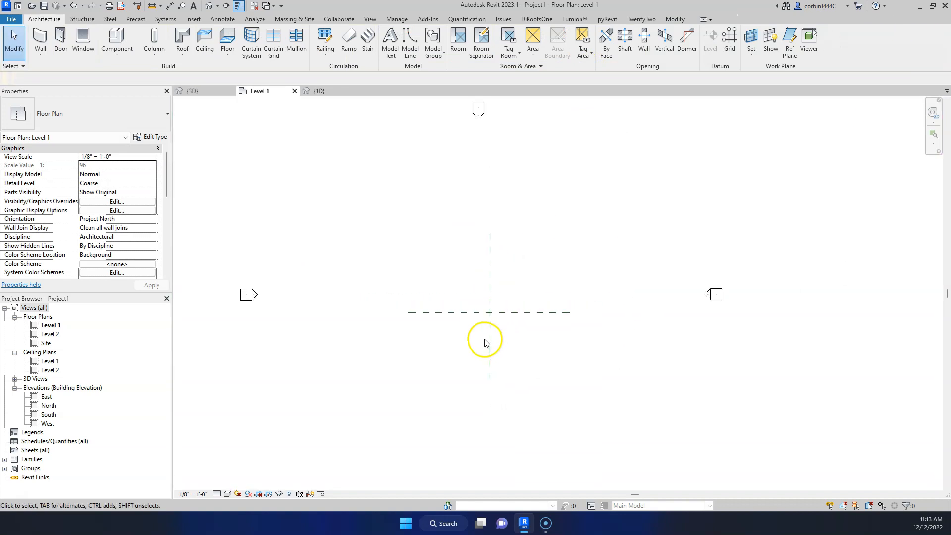
Examine where the pasted site sits relative to the levels in 3D and to the reference planes in the Level 1 plan.
{"action": "left_click", "coordinate": [317, 91]}
{"action": "middle_click_drag", "start_coordinate": [388, 319], "coordinate": [653, 388], "text": "shift"}
{"action": "scroll", "coordinate": [398, 227], "scroll_direction": "up", "scroll_amount": 1}
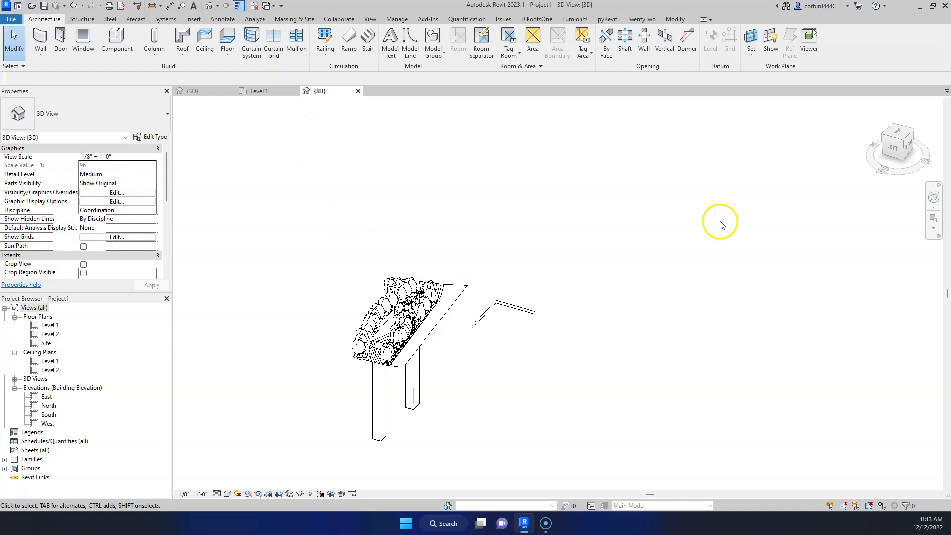
{"action": "middle_click_drag", "start_coordinate": [580, 282], "coordinate": [340, 253], "text": "shift"}
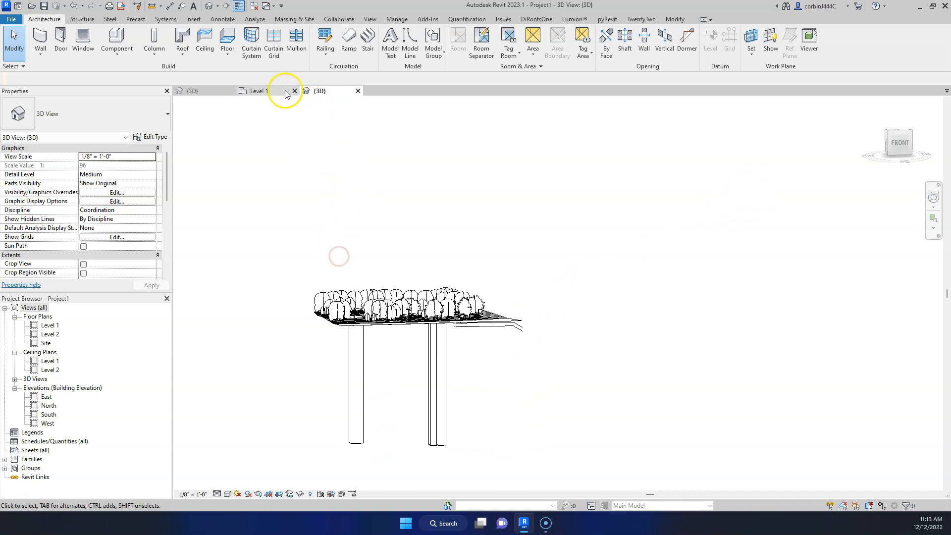
{"action": "left_click", "coordinate": [280, 91]}
{"action": "scroll", "coordinate": [446, 266], "scroll_direction": "down", "scroll_amount": 5}
{"action": "scroll", "coordinate": [453, 223], "scroll_direction": "up", "scroll_amount": 3}
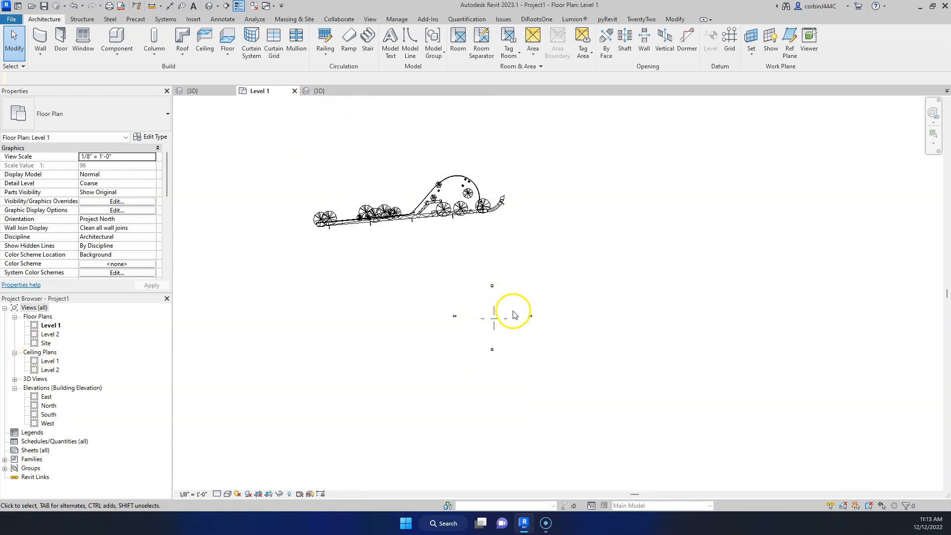
Open the Site plan and delete the square building pad on the open slope in the western part of the site.
{"action": "left_click", "coordinate": [46, 344]}
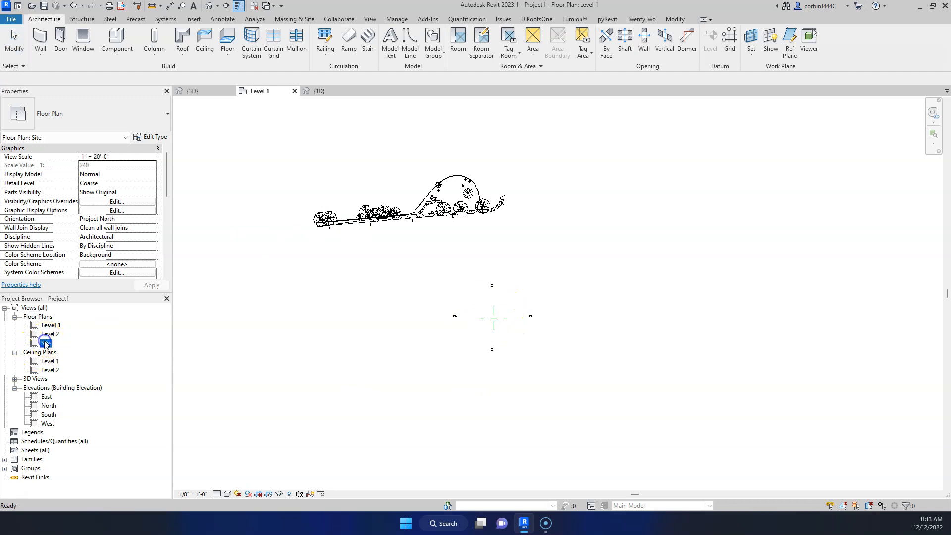
{"action": "double_click", "coordinate": [45, 343]}
{"action": "scroll", "coordinate": [337, 341], "scroll_direction": "down", "scroll_amount": 5}
{"action": "scroll", "coordinate": [446, 322], "scroll_direction": "up", "scroll_amount": 2}
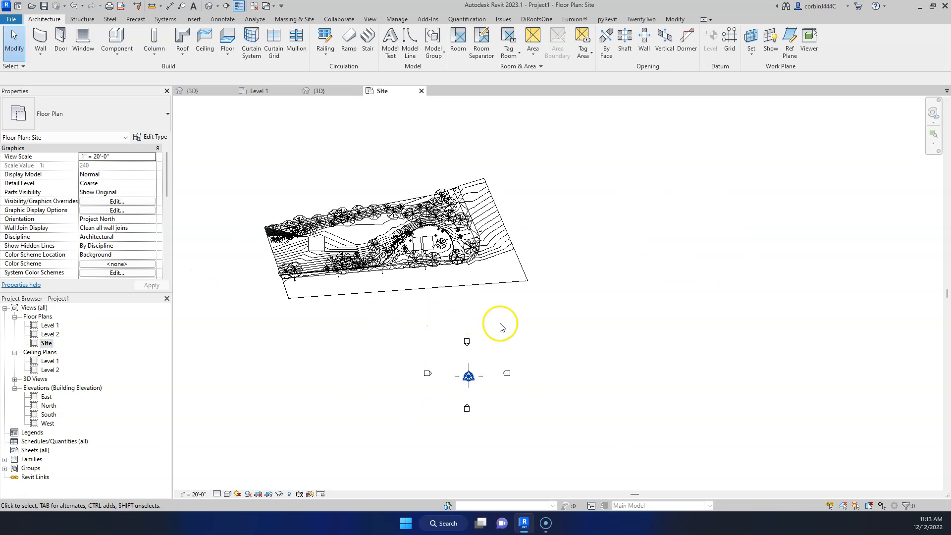
{"action": "scroll", "coordinate": [489, 365], "scroll_direction": "up", "scroll_amount": 2}
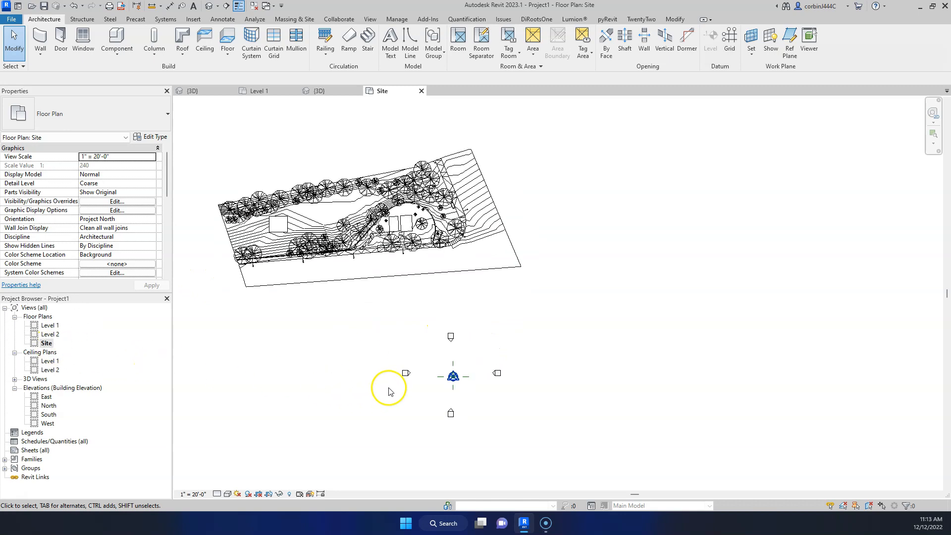
{"action": "scroll", "coordinate": [249, 217], "scroll_direction": "up", "scroll_amount": 3}
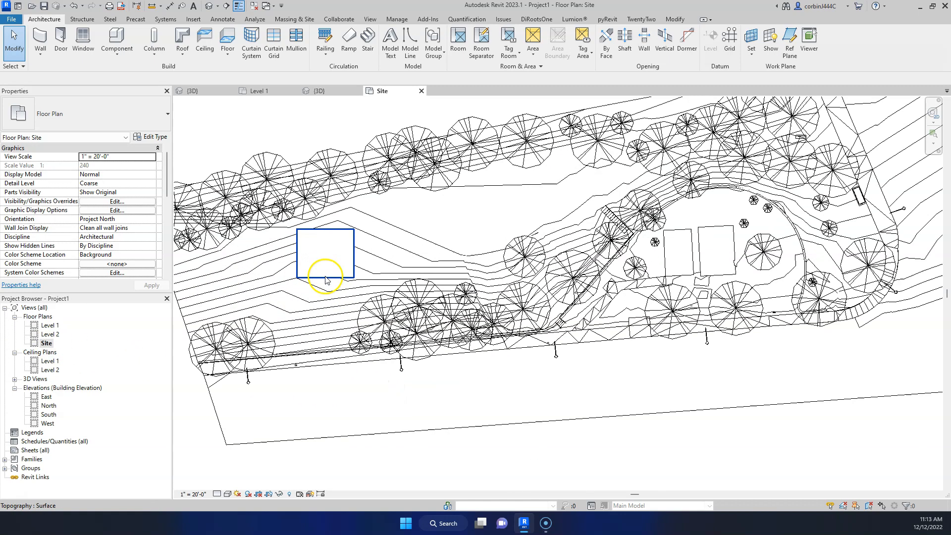
{"action": "left_click", "coordinate": [321, 232]}
{"action": "key", "text": "Escape"}
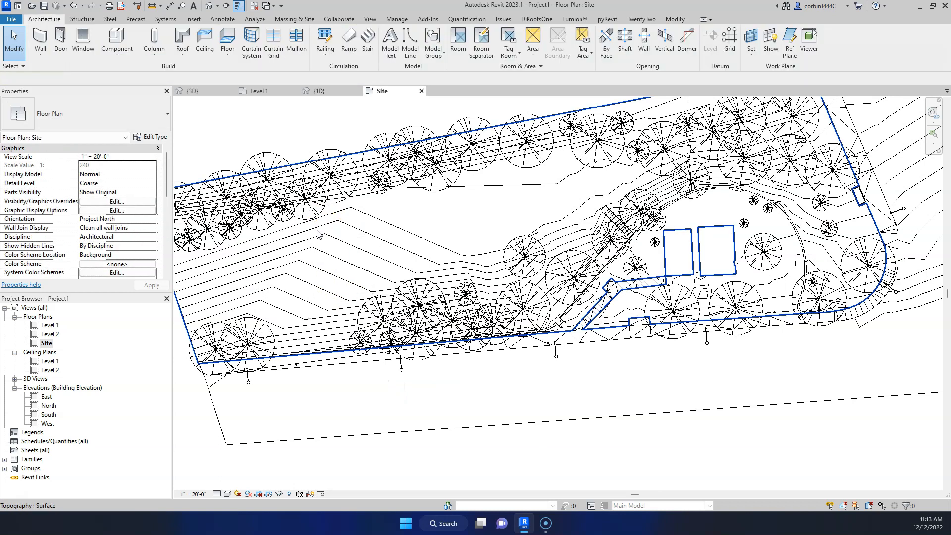
{"action": "scroll", "coordinate": [374, 204], "scroll_direction": "down", "scroll_amount": 4}
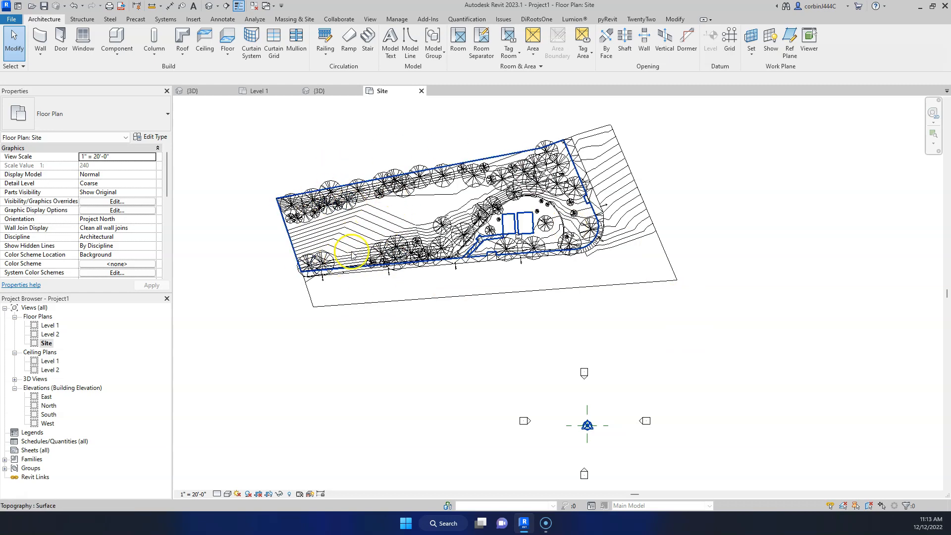
{"action": "scroll", "coordinate": [341, 305], "scroll_direction": "down", "scroll_amount": 3}
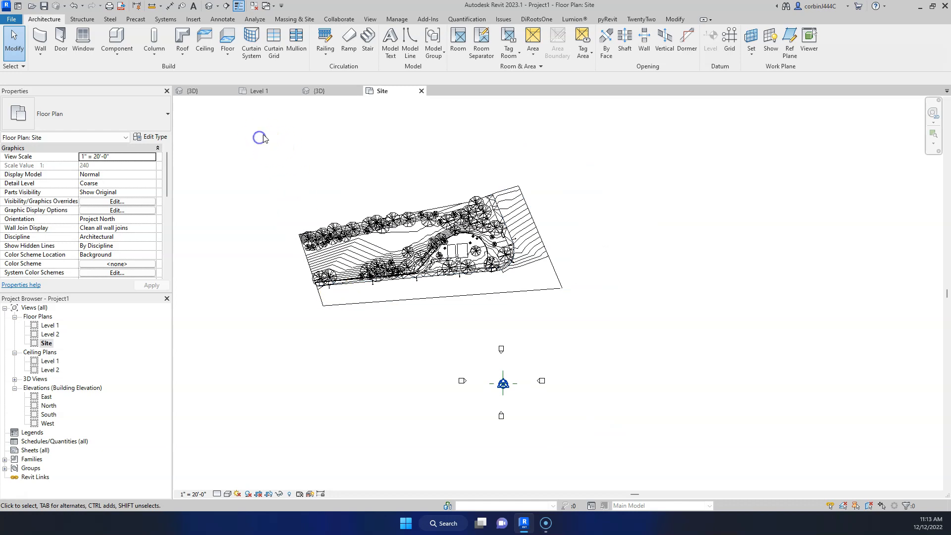
Select all the site elements together in the 3D view, leaving the levels out of the selection.
{"action": "left_click", "coordinate": [317, 91]}
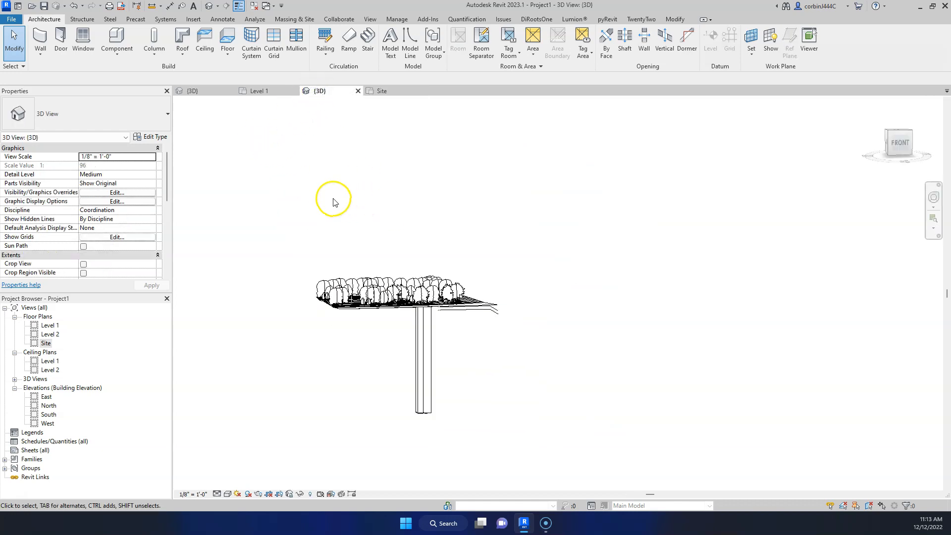
{"action": "scroll", "coordinate": [333, 203], "scroll_direction": "down", "scroll_amount": 1}
{"action": "left_click_drag", "start_coordinate": [264, 191], "coordinate": [497, 474]}
{"action": "scroll", "coordinate": [461, 292], "scroll_direction": "up", "scroll_amount": 4}
{"action": "left_click_drag", "start_coordinate": [471, 303], "coordinate": [435, 245], "text": "shift"}
{"action": "middle_click_drag", "start_coordinate": [542, 251], "coordinate": [553, 422], "text": "shift"}
{"action": "scroll", "coordinate": [520, 288], "scroll_direction": "down", "scroll_amount": 3}
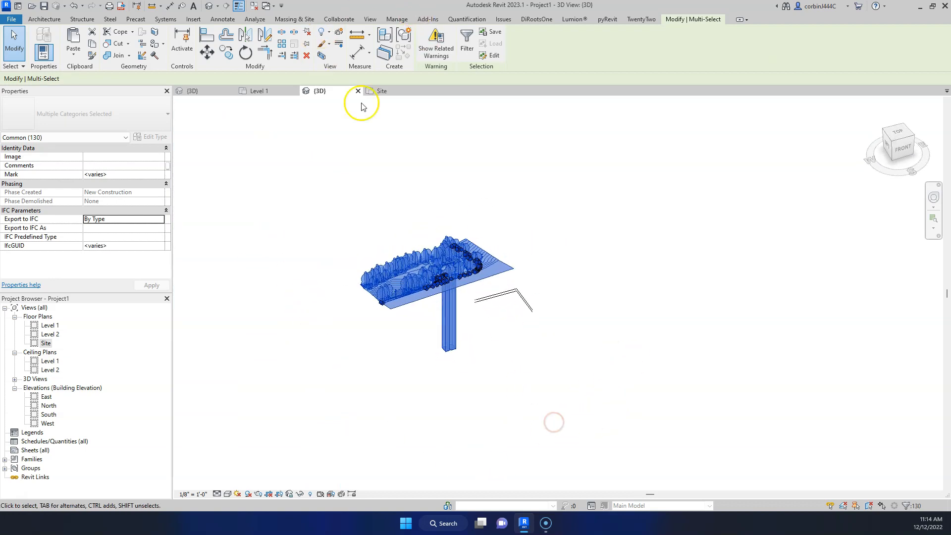
Move the selected site in the Site plan so the former pad location lands on the survey point where the reference planes cross.
{"action": "left_click", "coordinate": [389, 93]}
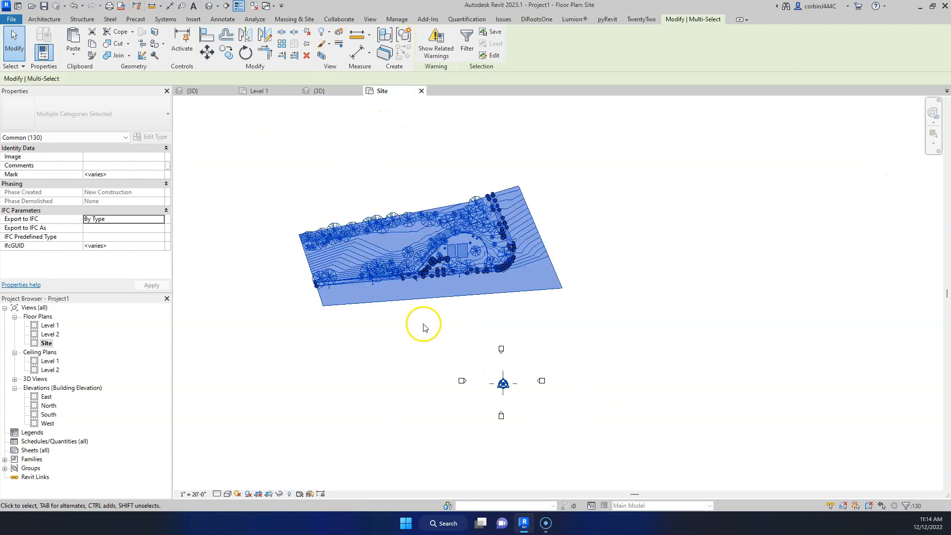
{"action": "scroll", "coordinate": [548, 419], "scroll_direction": "up", "scroll_amount": 2}
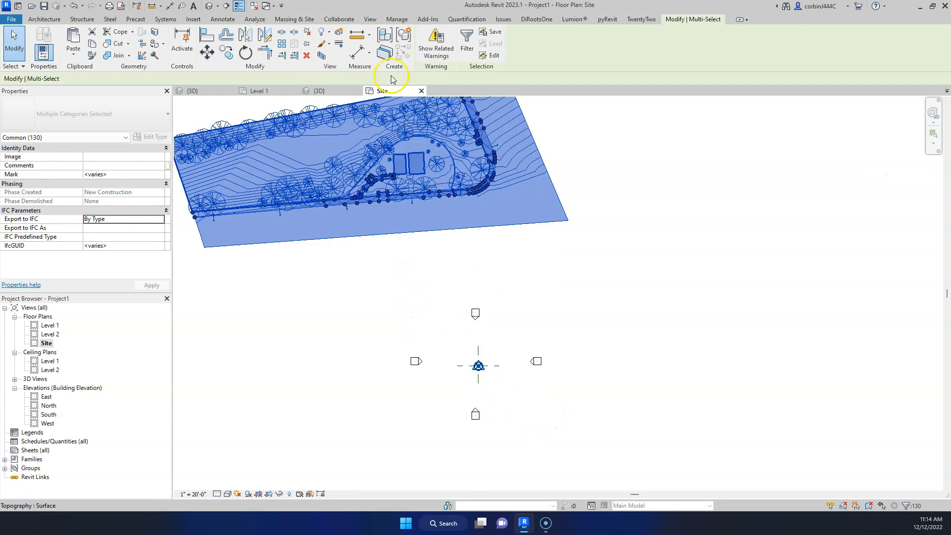
{"action": "key", "text": "m"}
{"action": "key", "text": "v"}
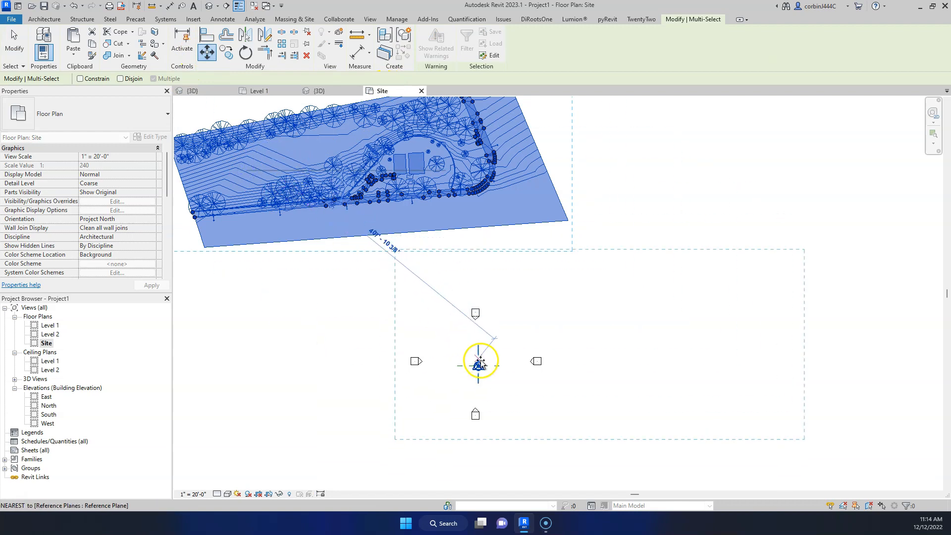
{"action": "scroll", "coordinate": [479, 367], "scroll_direction": "up", "scroll_amount": 5}
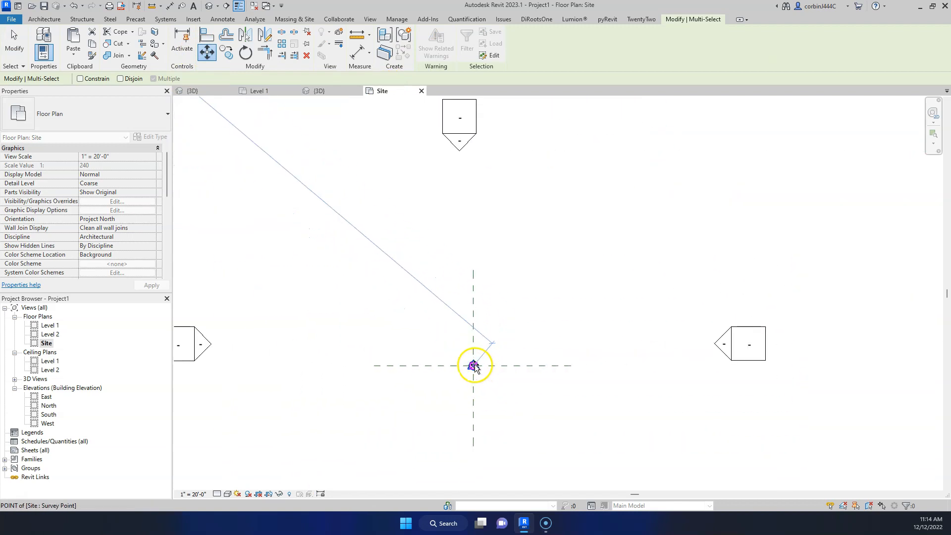
{"action": "left_click", "coordinate": [474, 366]}
{"action": "scroll", "coordinate": [432, 369], "scroll_direction": "down", "scroll_amount": 6}
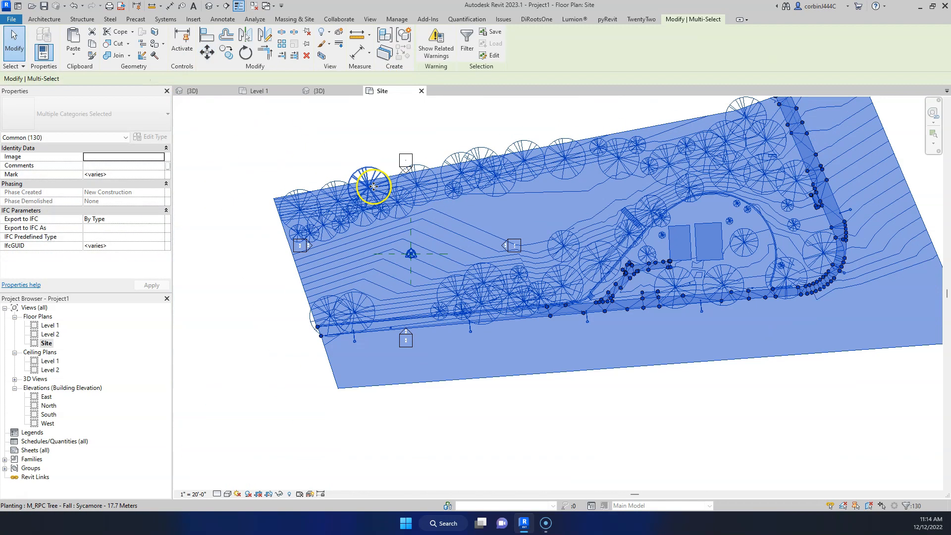
{"action": "left_click", "coordinate": [432, 369]}
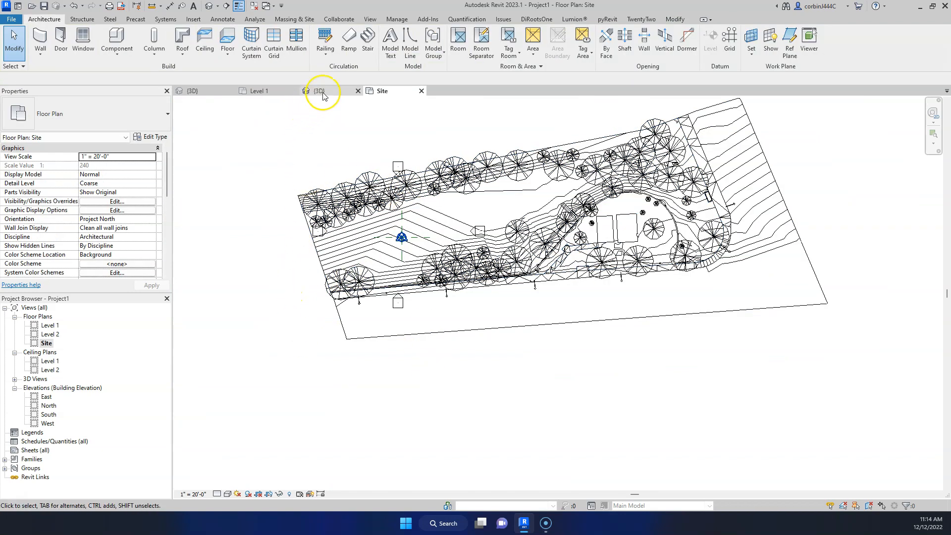
Draw a small rectangle of Generic - 8" walls, 20' high, around the reference plane crossing in the Level 1 plan.
{"action": "left_click", "coordinate": [276, 91]}
{"action": "scroll", "coordinate": [582, 352], "scroll_direction": "up", "scroll_amount": 2}
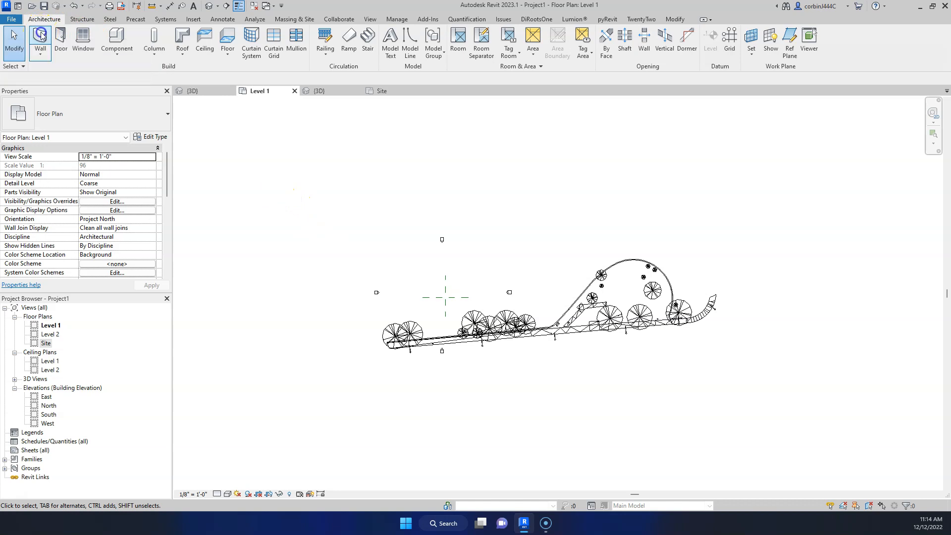
{"action": "scroll", "coordinate": [461, 262], "scroll_direction": "up", "scroll_amount": 2}
{"action": "key", "text": "w"}
{"action": "key", "text": "a"}
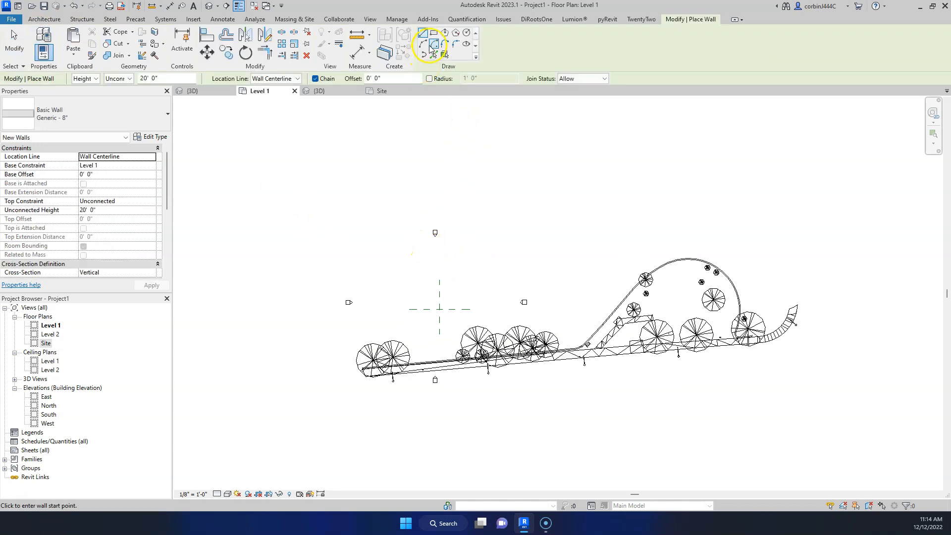
{"action": "scroll", "coordinate": [439, 299], "scroll_direction": "up", "scroll_amount": 3}
{"action": "left_click", "coordinate": [467, 337]}
{"action": "left_click", "coordinate": [420, 296]}
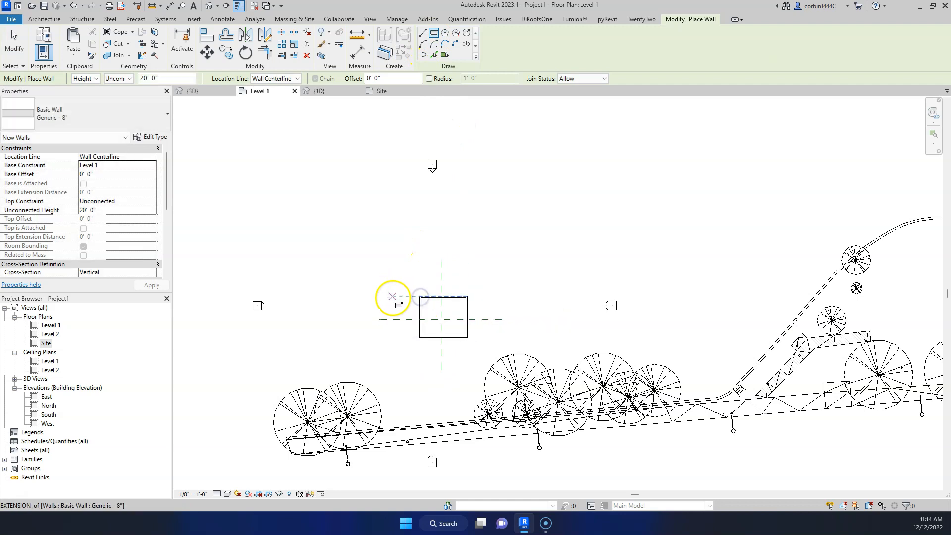
{"action": "key", "text": "Escape"}
{"action": "key", "text": "Escape"}
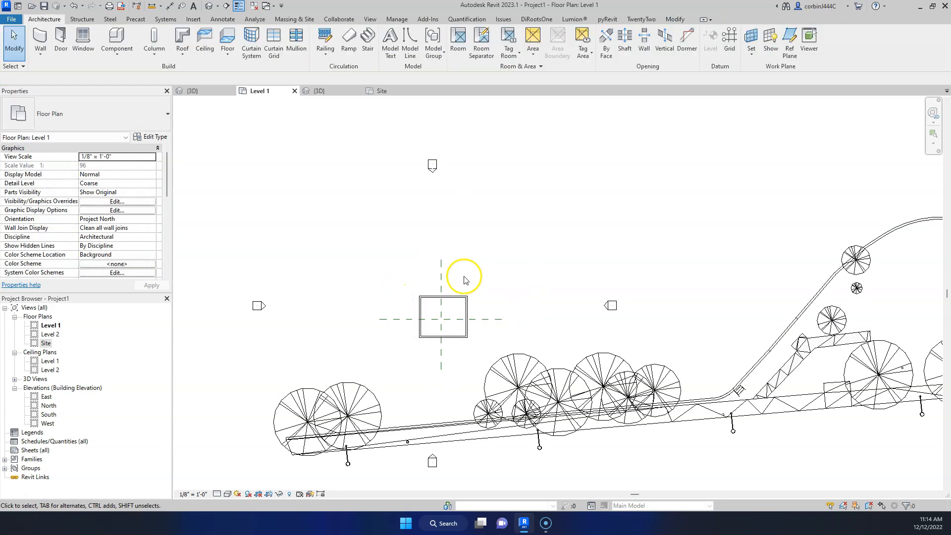
Examine the new walls and the terrain against Levels 1 and 2 in the East elevation and the 3D view.
{"action": "left_click", "coordinate": [333, 91]}
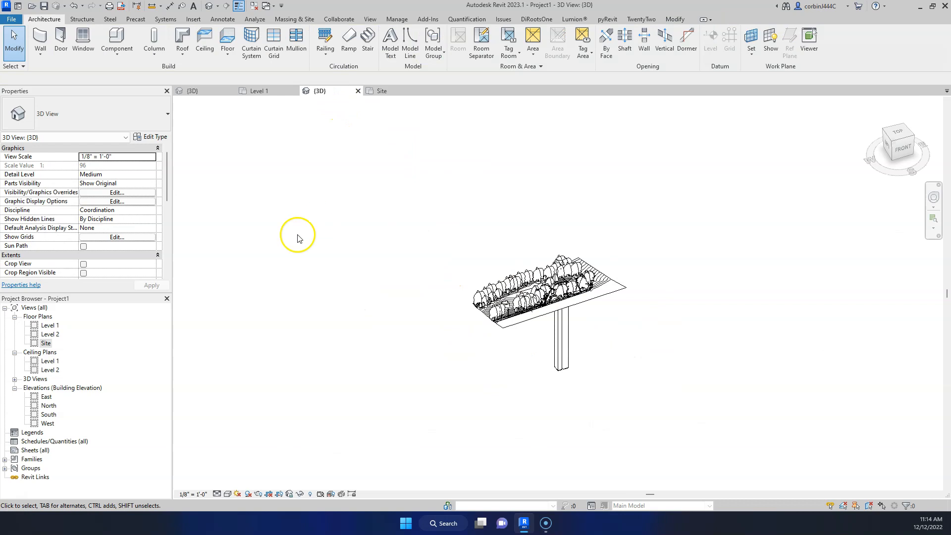
{"action": "double_click", "coordinate": [50, 396]}
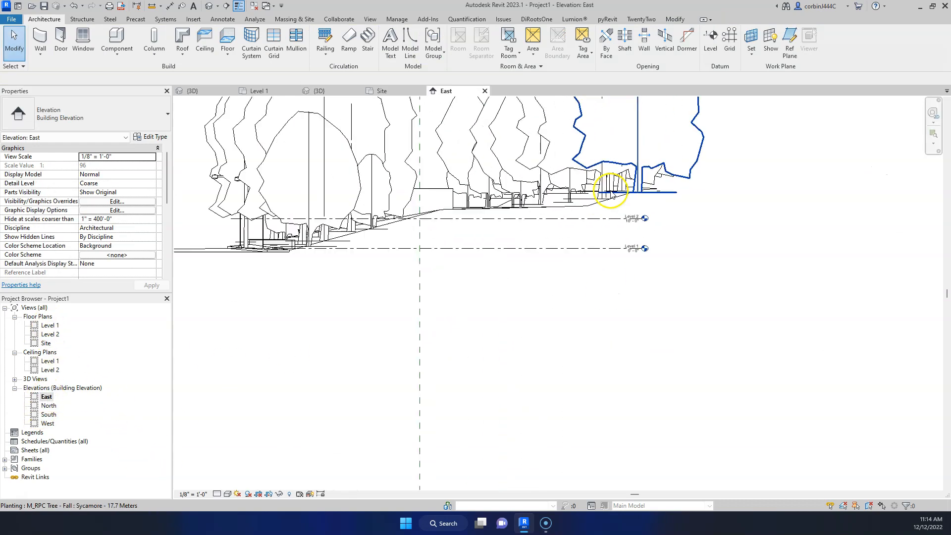
{"action": "scroll", "coordinate": [611, 193], "scroll_direction": "up", "scroll_amount": 1}
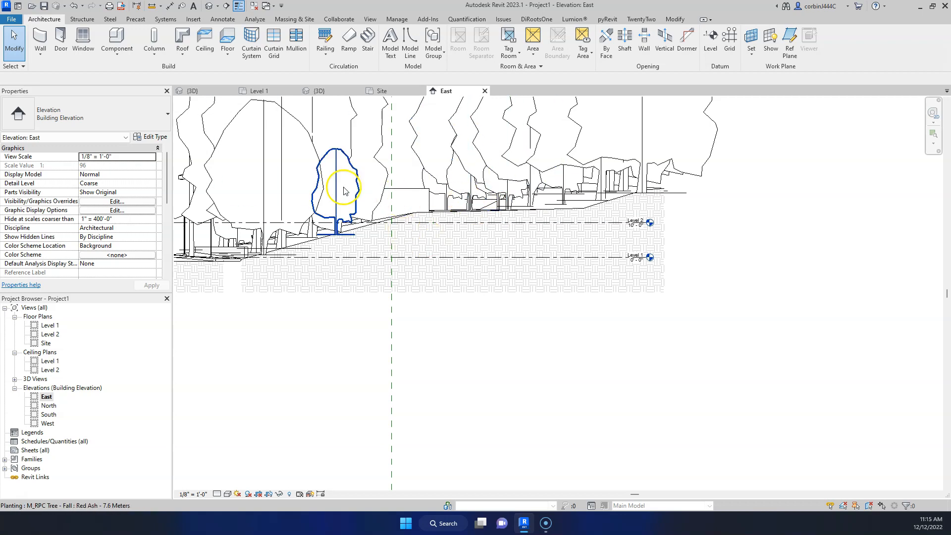
{"action": "left_click", "coordinate": [317, 91]}
{"action": "scroll", "coordinate": [495, 303], "scroll_direction": "up", "scroll_amount": 6}
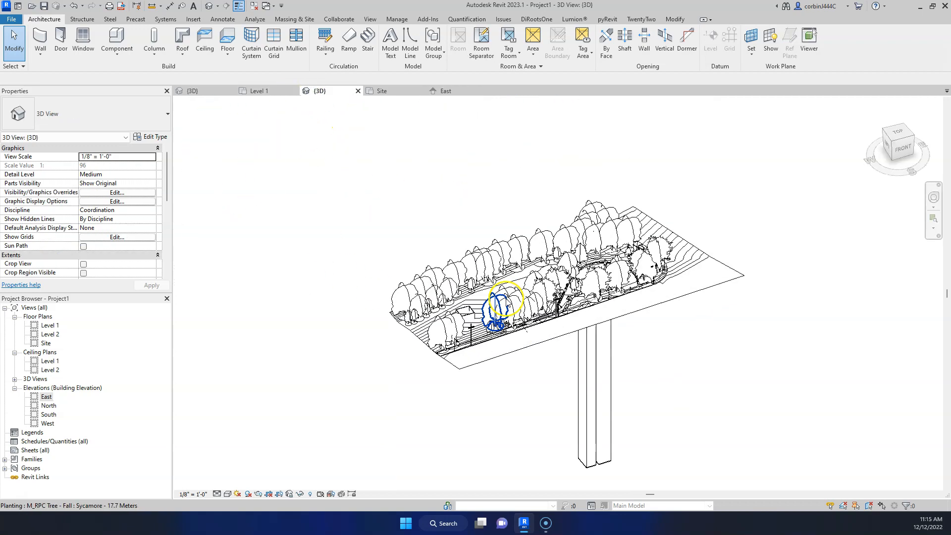
{"action": "middle_click_drag", "start_coordinate": [423, 335], "coordinate": [420, 279], "text": "shift"}
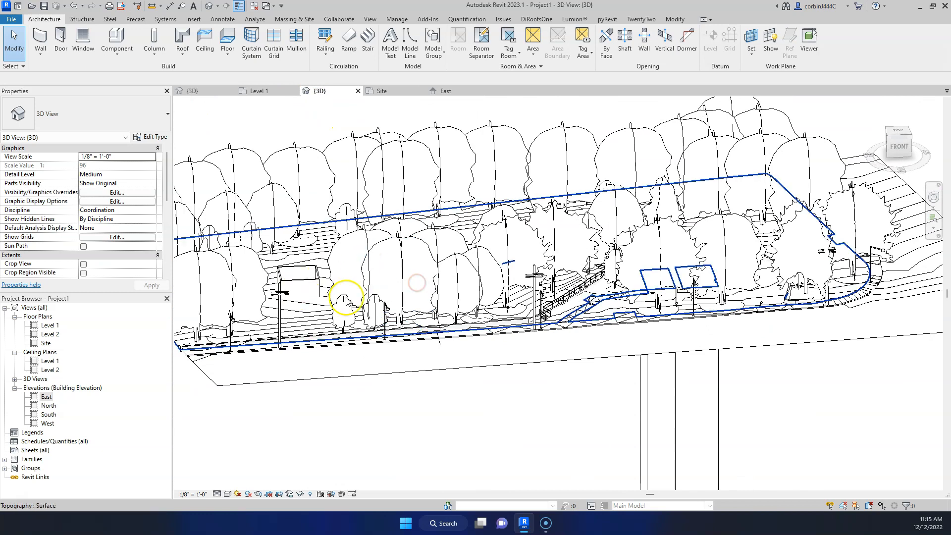
{"action": "scroll", "coordinate": [460, 297], "scroll_direction": "down", "scroll_amount": 4}
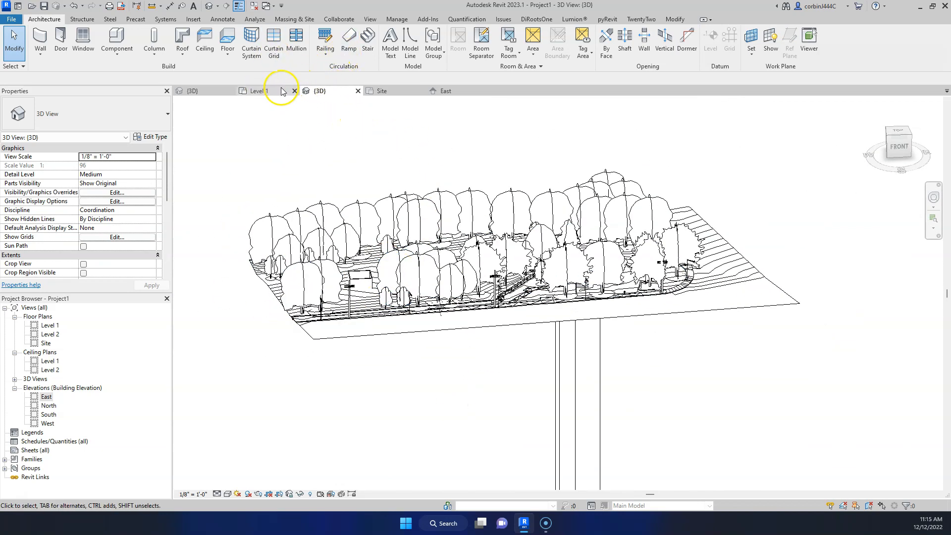
Draw a building section along the vertical reference plane, cutting through the rectangular walls in the Level 1 plan.
{"action": "left_click", "coordinate": [280, 90]}
{"action": "left_click", "coordinate": [428, 360]}
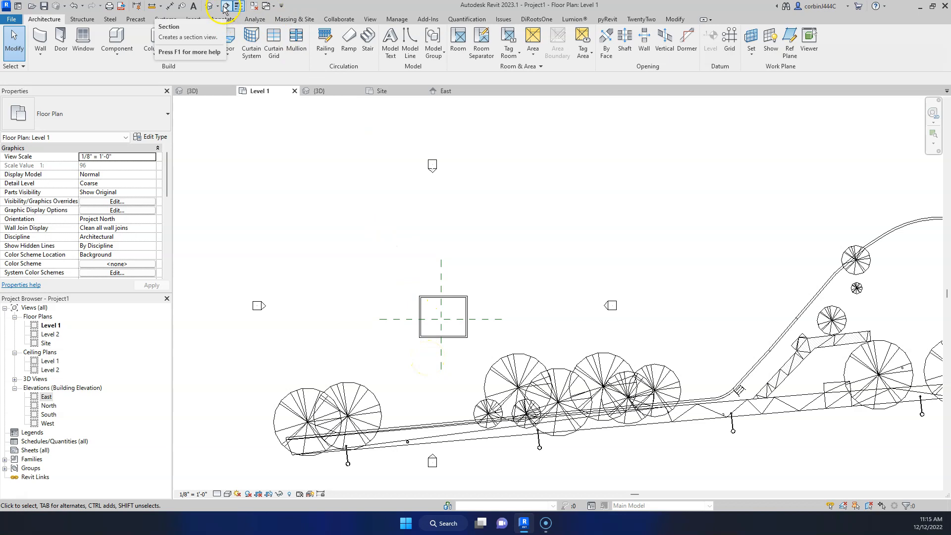
{"action": "left_click", "coordinate": [371, 19]}
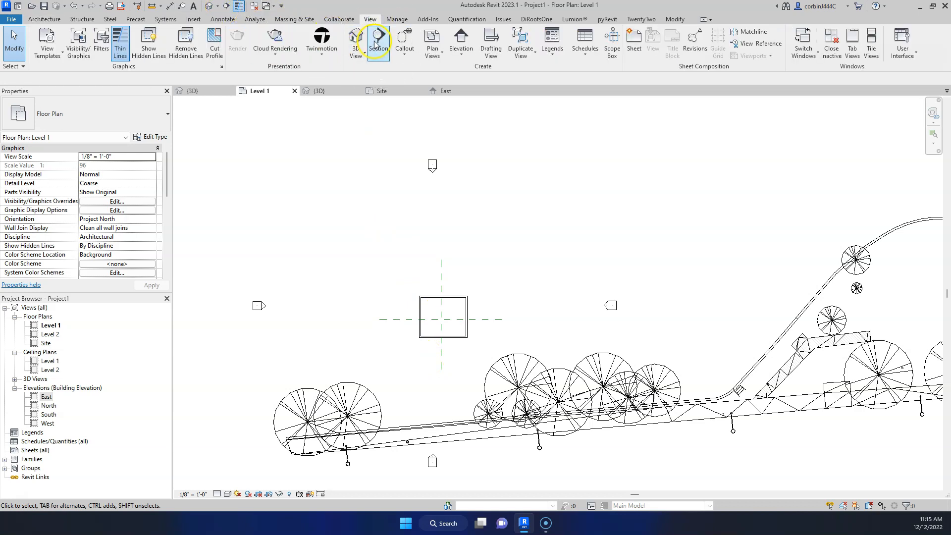
{"action": "left_click", "coordinate": [377, 43]}
{"action": "left_click", "coordinate": [442, 369]}
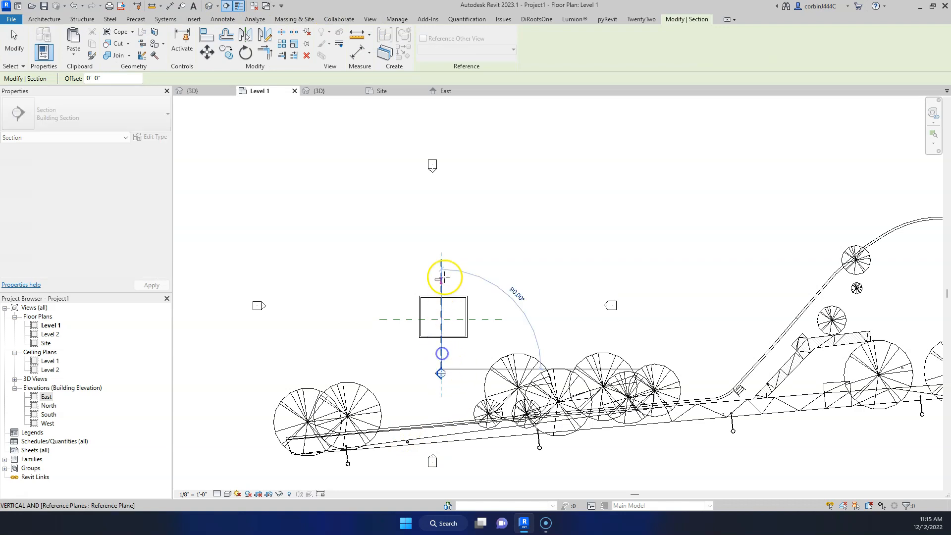
{"action": "left_click", "coordinate": [442, 218]}
{"action": "key", "text": "Escape"}
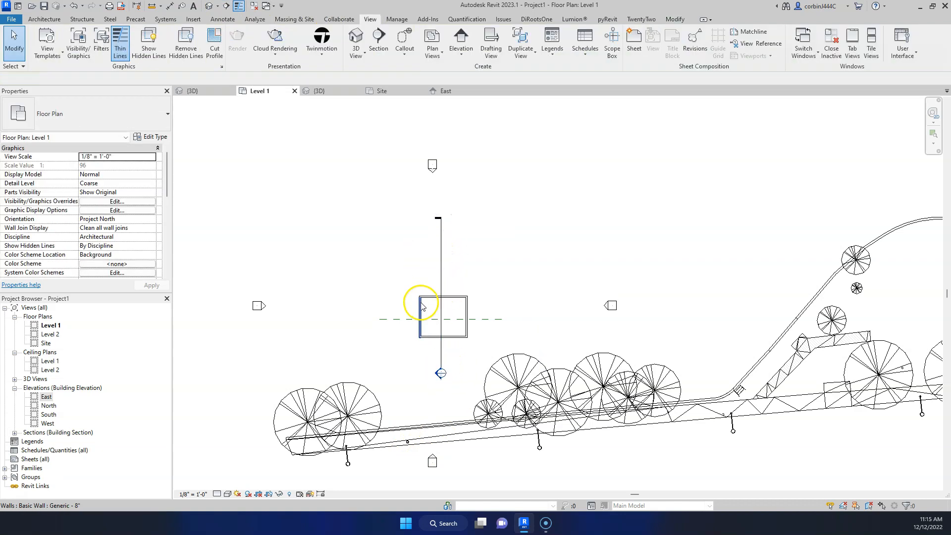
Lengthen the section line southward past the row of trees and open its section view.
{"action": "left_click", "coordinate": [442, 279]}
{"action": "left_click_drag", "start_coordinate": [441, 372], "coordinate": [441, 478]}
{"action": "key", "text": "Escape"}
{"action": "double_click", "coordinate": [442, 471]}
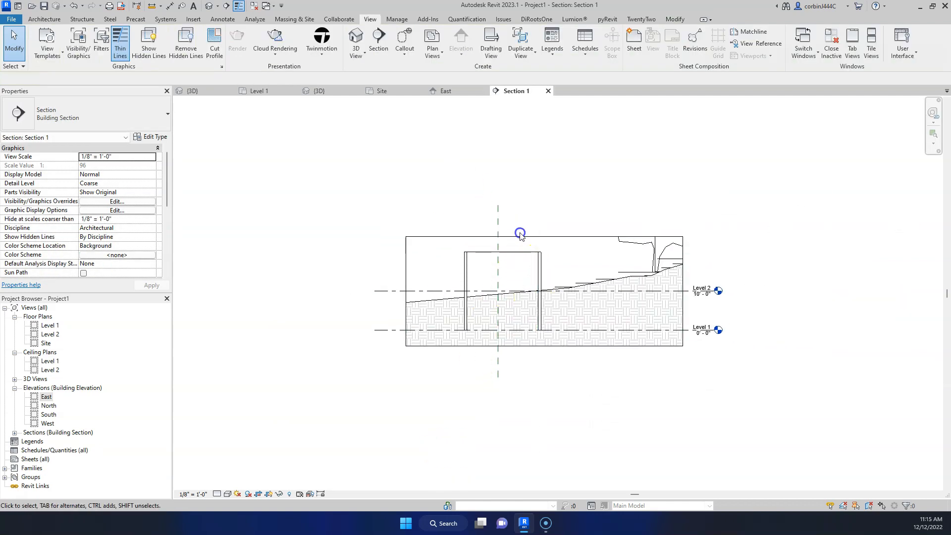
Extend the section's crop region outward at the downhill end and raise its upper edge well above the walls.
{"action": "left_click", "coordinate": [519, 236]}
{"action": "left_click_drag", "start_coordinate": [405, 291], "coordinate": [298, 293]}
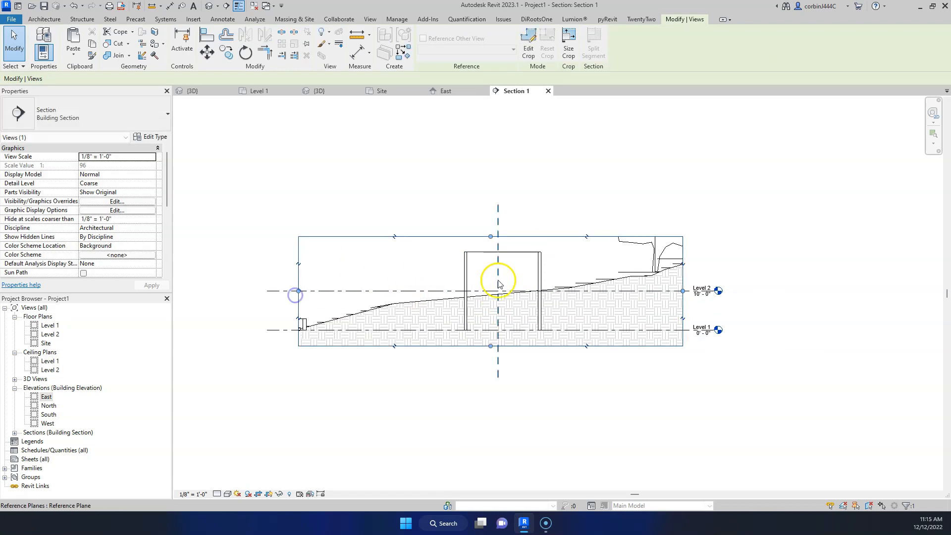
{"action": "left_click_drag", "start_coordinate": [491, 236], "coordinate": [486, 157]}
{"action": "scroll", "coordinate": [530, 329], "scroll_direction": "up", "scroll_amount": 2}
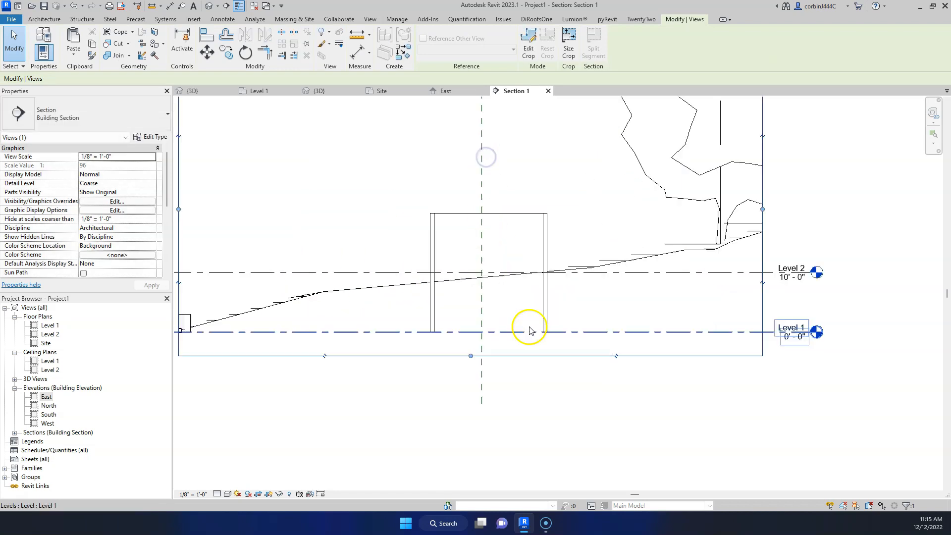
{"action": "scroll", "coordinate": [531, 329], "scroll_direction": "up", "scroll_amount": 1}
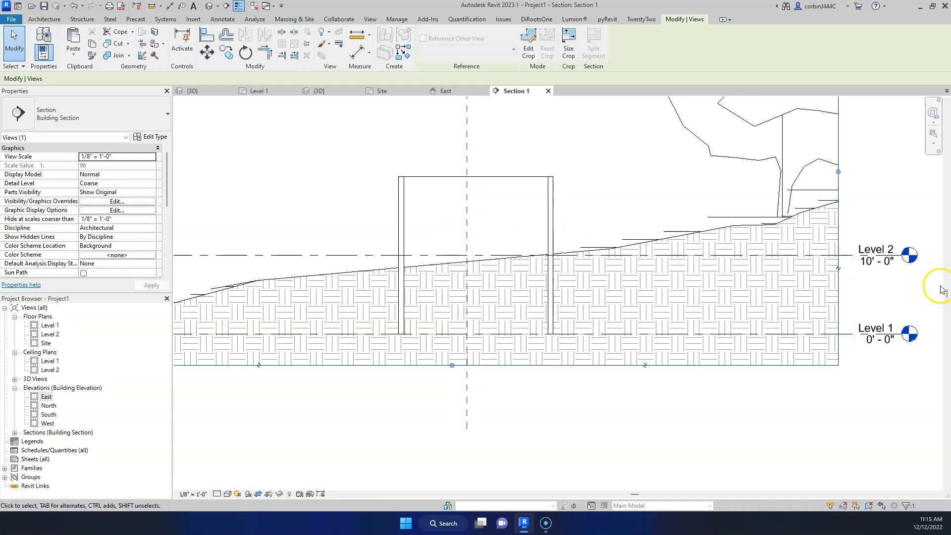
{"action": "scroll", "coordinate": [922, 282], "scroll_direction": "up", "scroll_amount": 1}
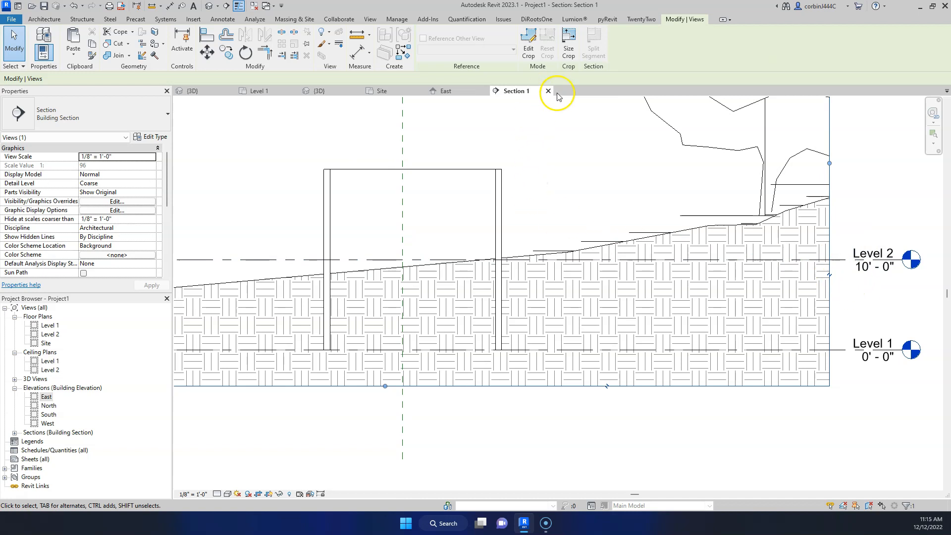
Examine the rectangular walls where they emerge from the sloping terrain in the 3D view.
{"action": "left_click", "coordinate": [320, 91]}
{"action": "scroll", "coordinate": [520, 340], "scroll_direction": "down", "scroll_amount": 6}
{"action": "middle_click_drag", "start_coordinate": [572, 318], "coordinate": [581, 367], "text": "shift"}
{"action": "scroll", "coordinate": [554, 350], "scroll_direction": "up", "scroll_amount": 10}
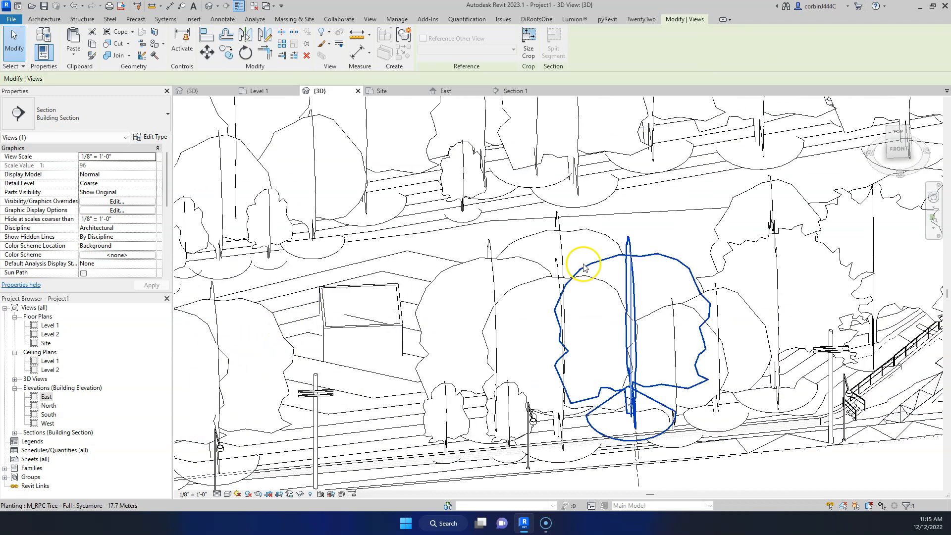
Hide the two level planes as elements in the 3D view, seen from the back of the site.
{"action": "scroll", "coordinate": [437, 253], "scroll_direction": "down", "scroll_amount": 8}
{"action": "middle_click_drag", "start_coordinate": [437, 253], "coordinate": [854, 200], "text": "shift"}
{"action": "scroll", "coordinate": [208, 380], "scroll_direction": "down", "scroll_amount": 3}
{"action": "scroll", "coordinate": [370, 402], "scroll_direction": "down", "scroll_amount": 3}
{"action": "scroll", "coordinate": [231, 378], "scroll_direction": "up", "scroll_amount": 10}
{"action": "scroll", "coordinate": [471, 326], "scroll_direction": "down", "scroll_amount": 4}
{"action": "scroll", "coordinate": [336, 401], "scroll_direction": "up", "scroll_amount": 2}
{"action": "scroll", "coordinate": [895, 380], "scroll_direction": "up", "scroll_amount": 4}
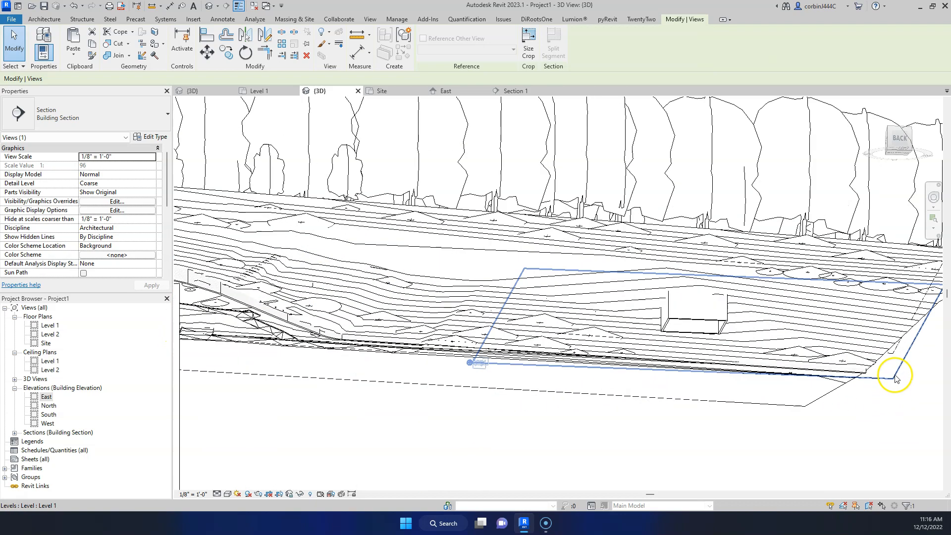
{"action": "left_click", "coordinate": [895, 380]}
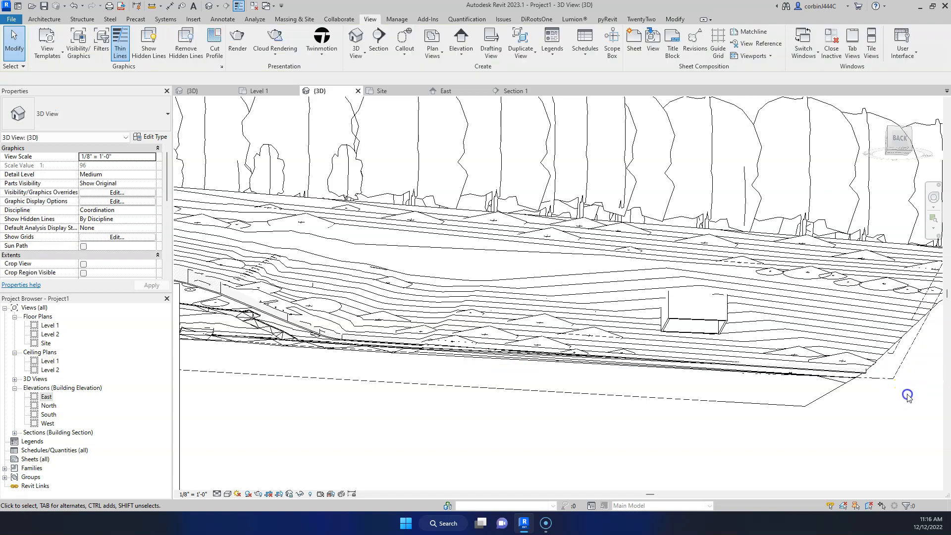
{"action": "left_click", "coordinate": [893, 354], "text": "ctrl"}
{"action": "right_click", "coordinate": [893, 355]}
{"action": "mouse_move", "coordinate": [888, 131]}
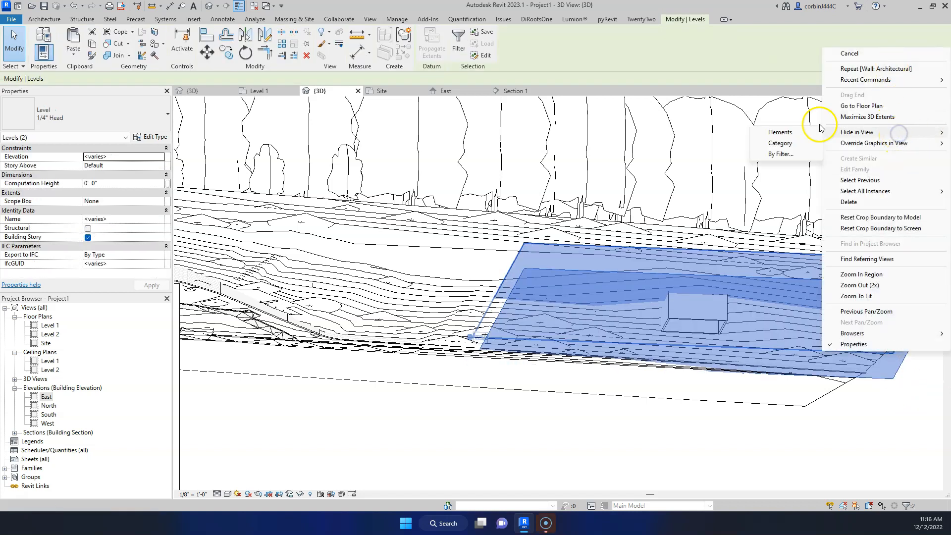
{"action": "left_click", "coordinate": [806, 131]}
Select the entire site model in the 3D view, leaving the four rectangular walls out of the selection.
{"action": "scroll", "coordinate": [628, 188], "scroll_direction": "down", "scroll_amount": 6}
{"action": "middle_click_drag", "start_coordinate": [483, 178], "coordinate": [693, 468], "text": "shift"}
{"action": "scroll", "coordinate": [515, 198], "scroll_direction": "down", "scroll_amount": 2}
{"action": "left_click_drag", "start_coordinate": [480, 154], "coordinate": [654, 353]}
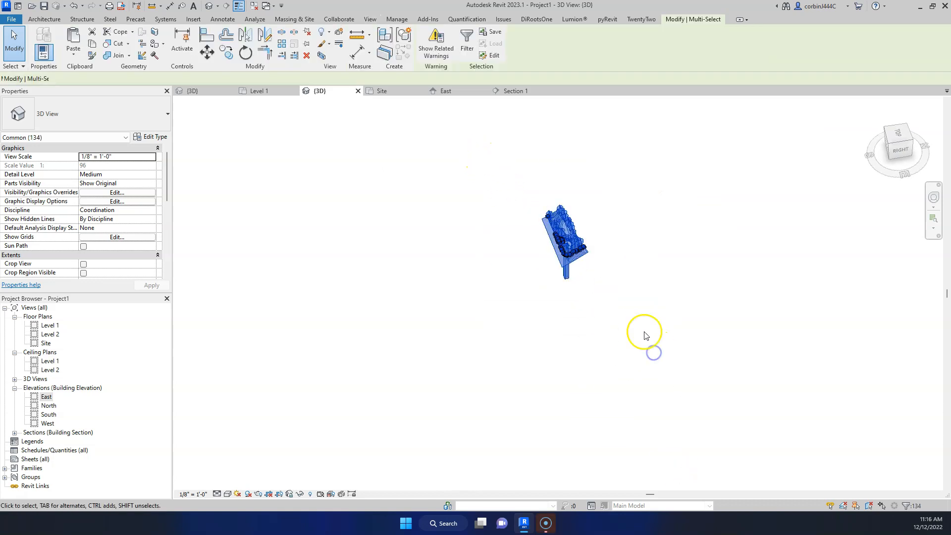
{"action": "left_click", "coordinate": [513, 91]}
{"action": "scroll", "coordinate": [483, 330], "scroll_direction": "up", "scroll_amount": 3}
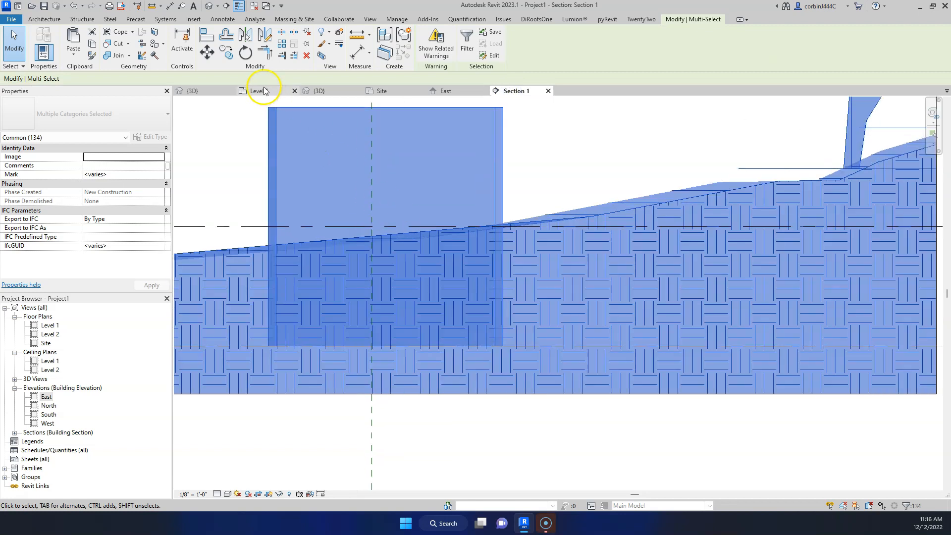
{"action": "left_click", "coordinate": [317, 92]}
{"action": "scroll", "coordinate": [570, 248], "scroll_direction": "up", "scroll_amount": 5}
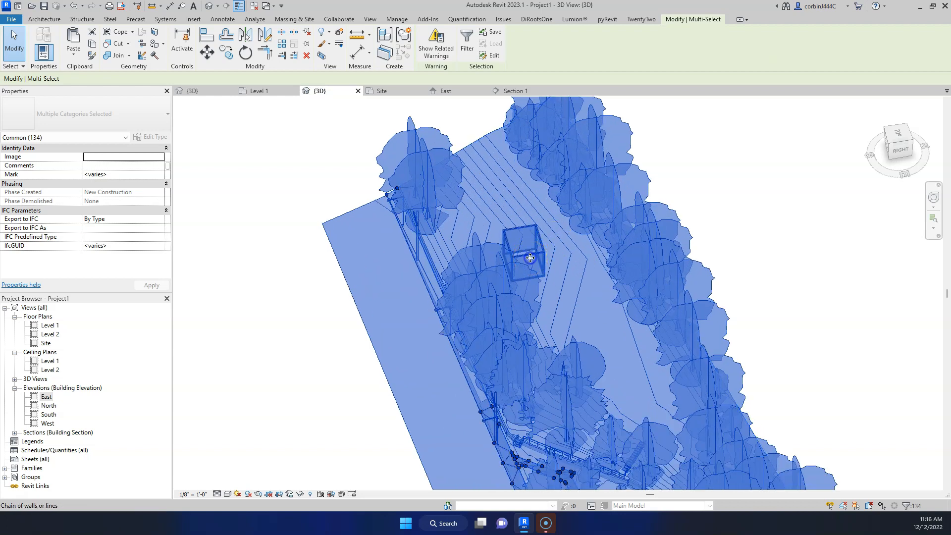
{"action": "left_click", "coordinate": [539, 257], "text": "shift"}
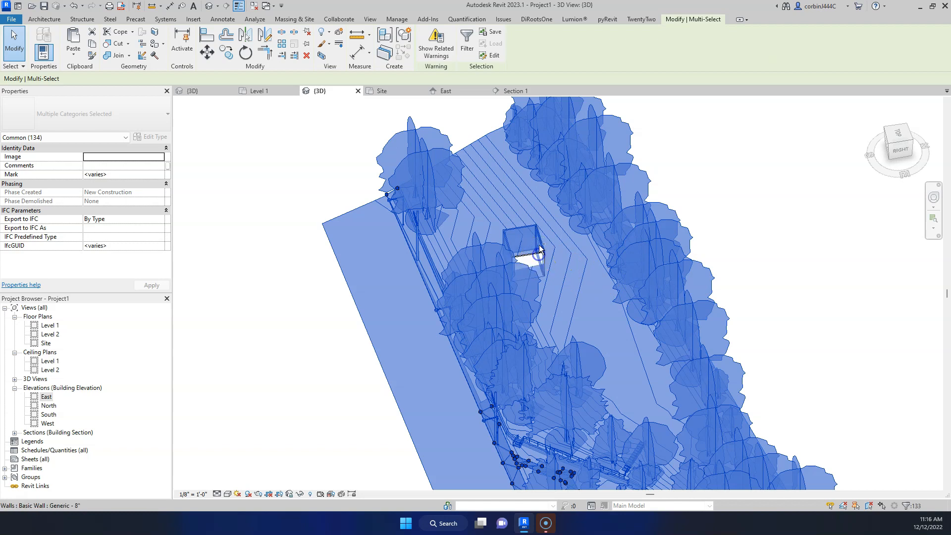
{"action": "left_click", "coordinate": [530, 229], "text": "shift"}
{"action": "left_click", "coordinate": [507, 237], "text": "shift"}
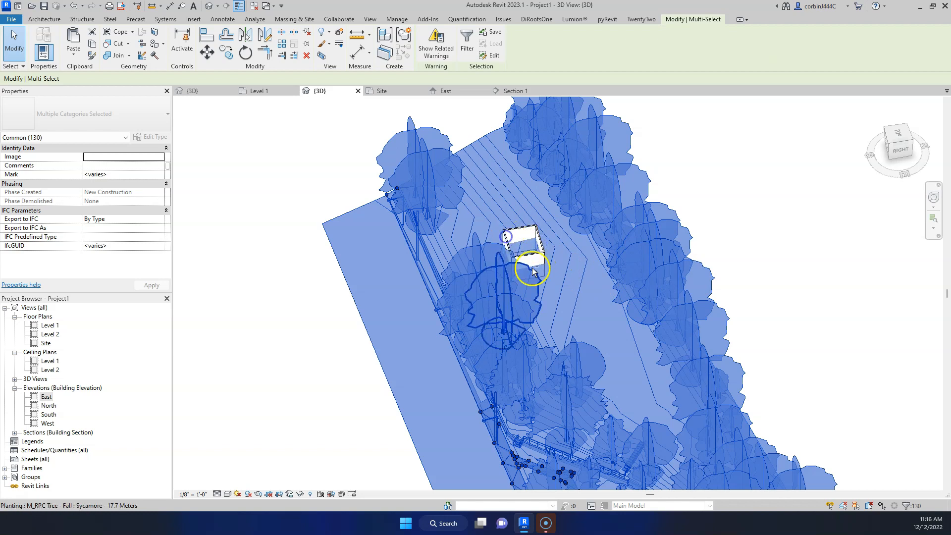
Try to move the selected site straight down in Section 1, from the terrain at the uphill wall to the level line at the walls' base.
{"action": "left_click", "coordinate": [516, 92]}
{"action": "left_click", "coordinate": [208, 53]}
{"action": "left_click", "coordinate": [503, 222]}
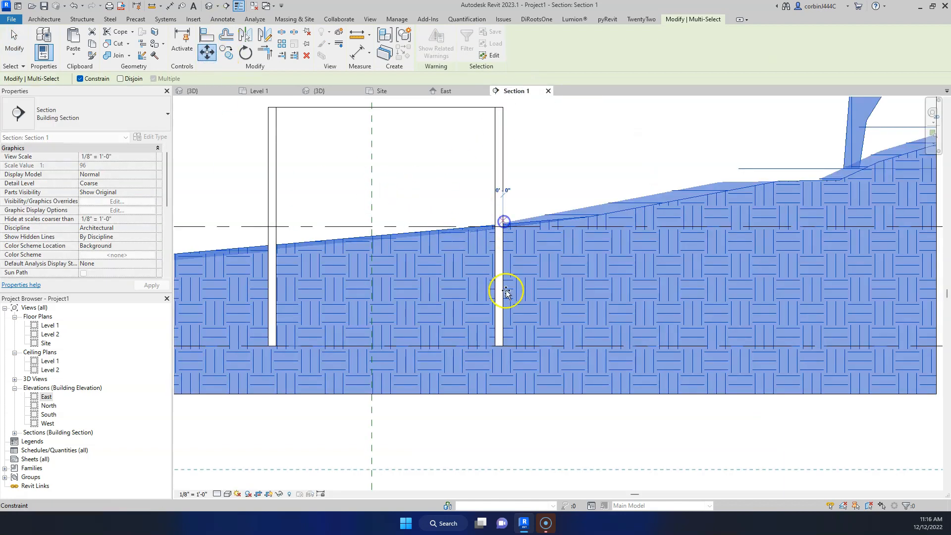
{"action": "left_click", "coordinate": [505, 350]}
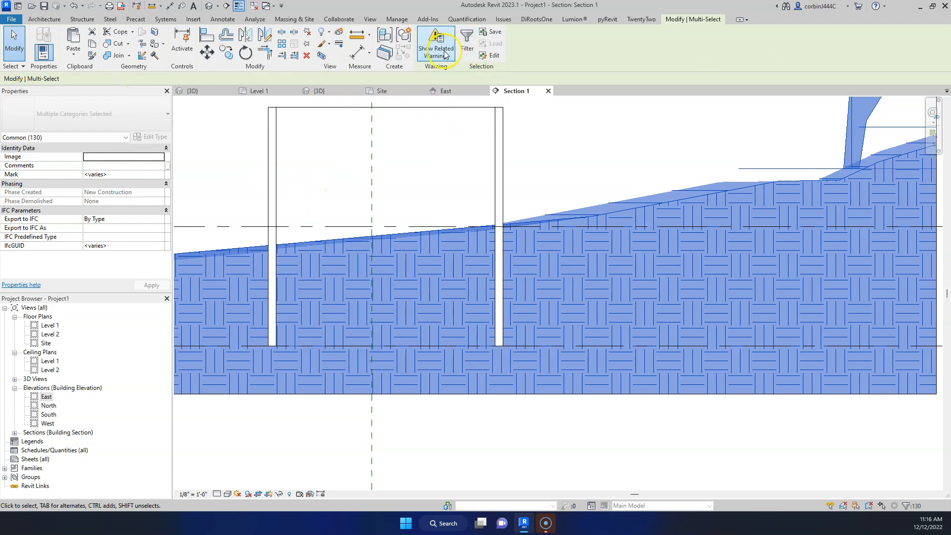
Orient the 3D view to the Right side and try to move the selected site vertically.
{"action": "left_click", "coordinate": [319, 91]}
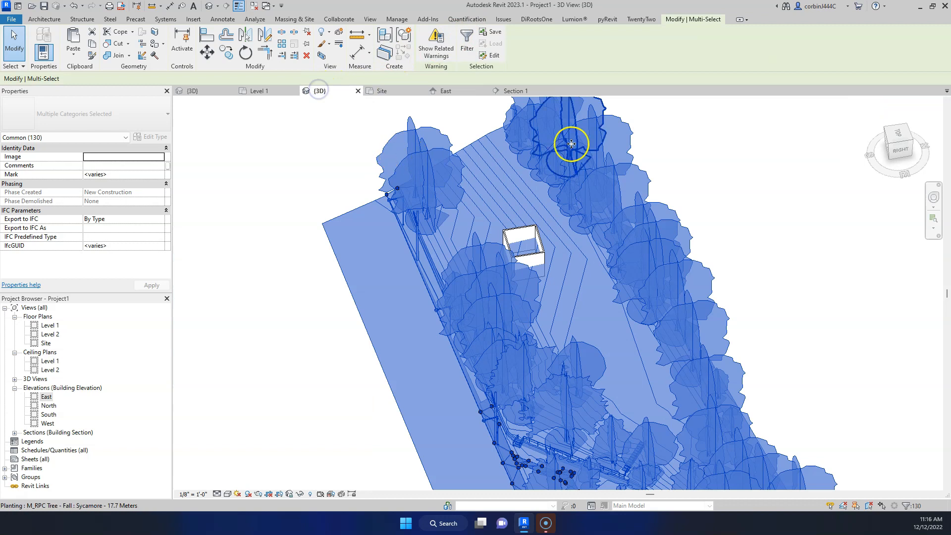
{"action": "left_click", "coordinate": [901, 149]}
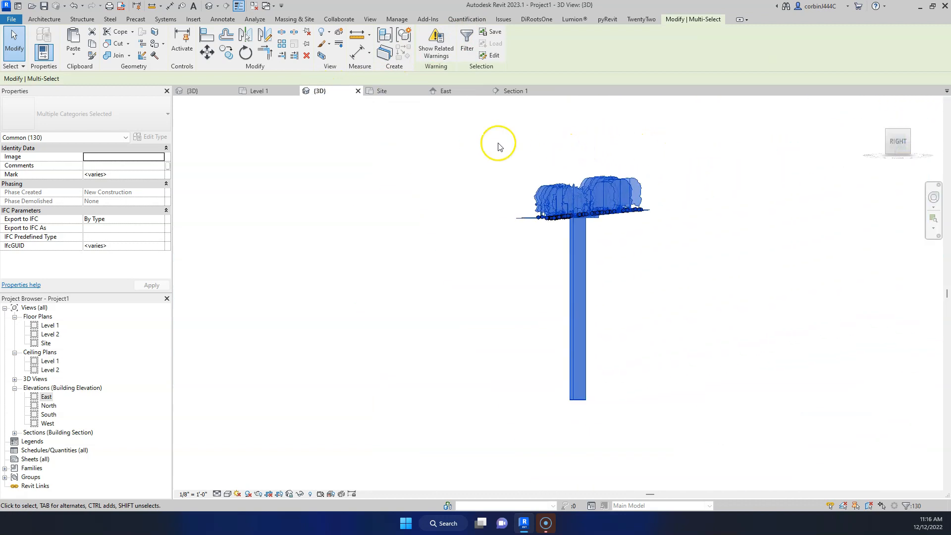
{"action": "key", "text": "m"}
{"action": "key", "text": "v"}
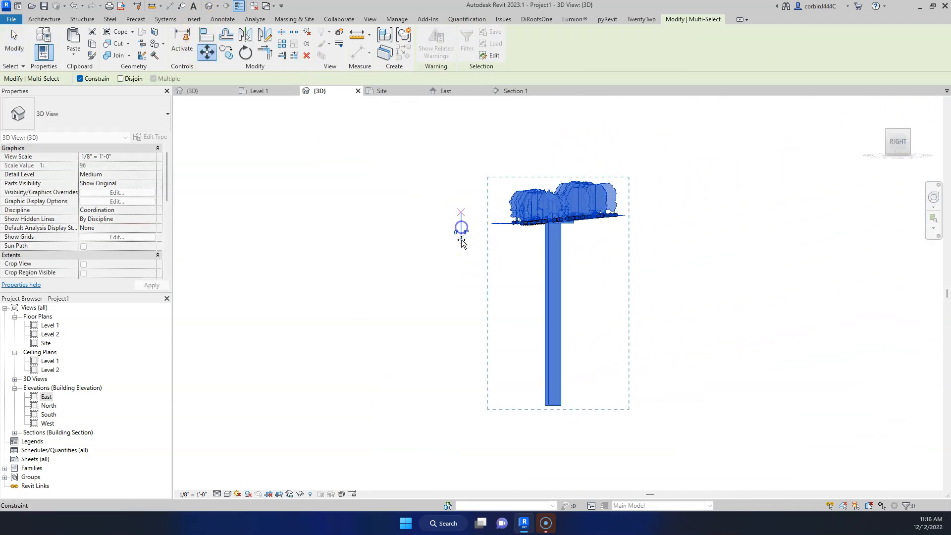
{"action": "key", "text": "Escape"}
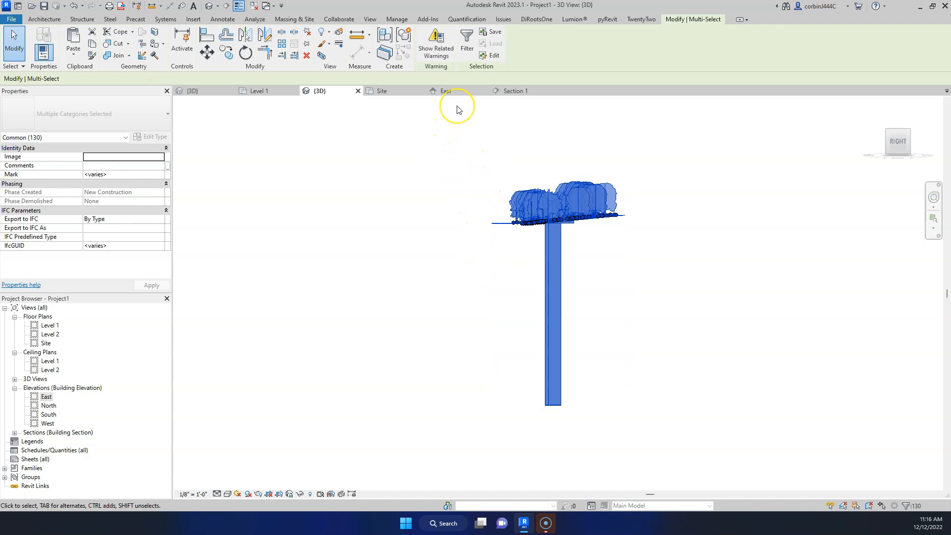
Filter Railings: Top Rails and Stairs: Runs out of the selection and try to move the remaining site elements downward.
{"action": "left_click", "coordinate": [464, 52]}
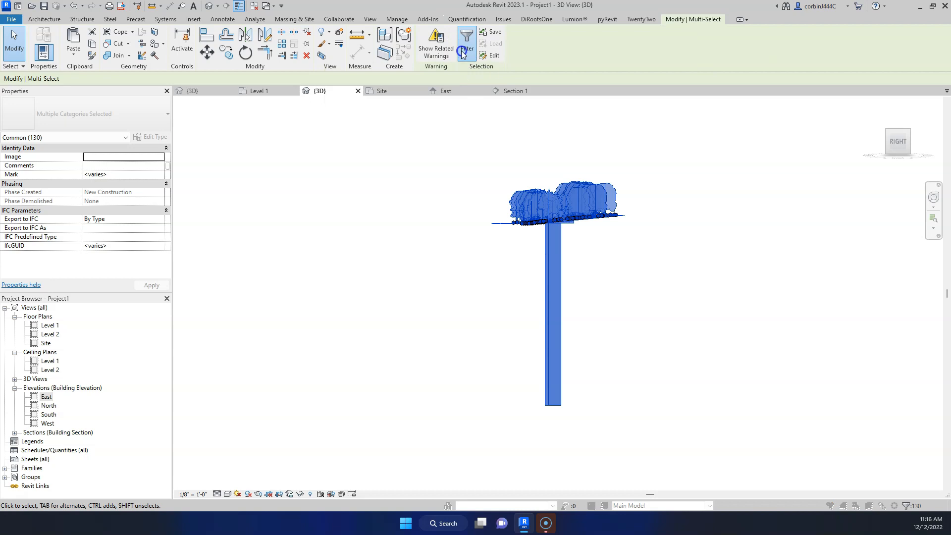
{"action": "left_click_drag", "start_coordinate": [463, 175], "coordinate": [346, 170]}
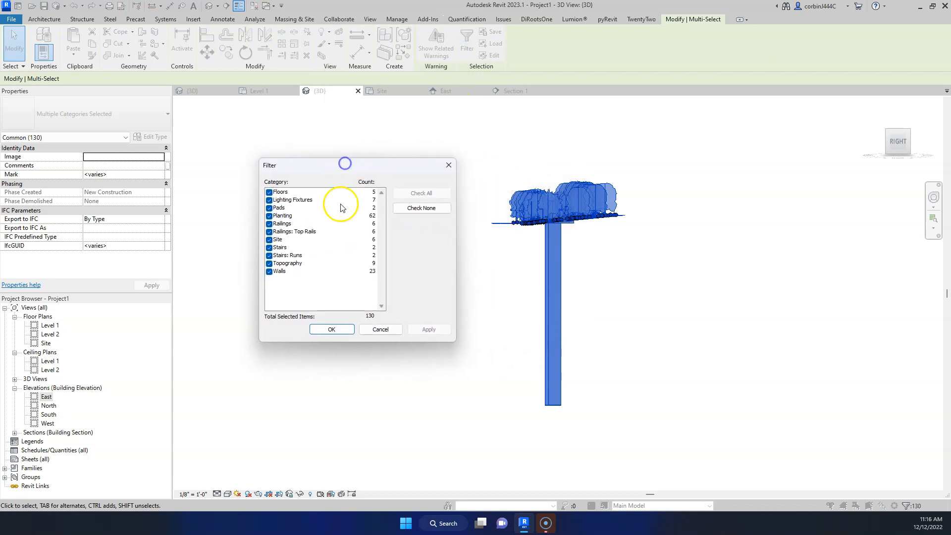
{"action": "left_click", "coordinate": [291, 238]}
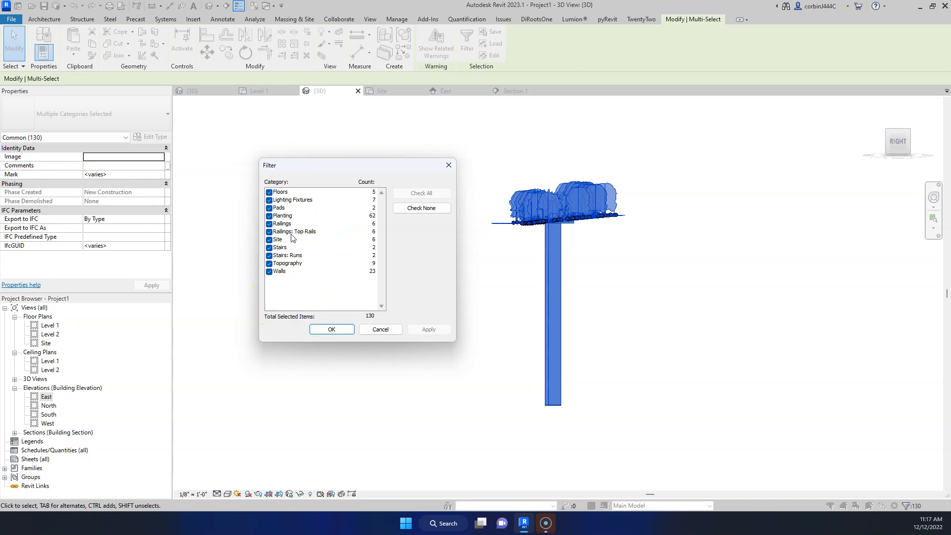
{"action": "left_click", "coordinate": [269, 232]}
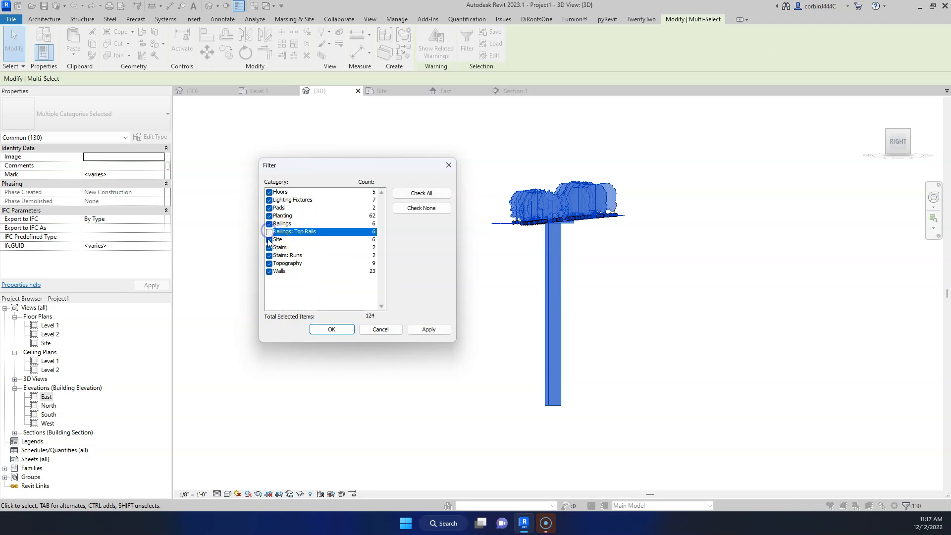
{"action": "left_click", "coordinate": [270, 256]}
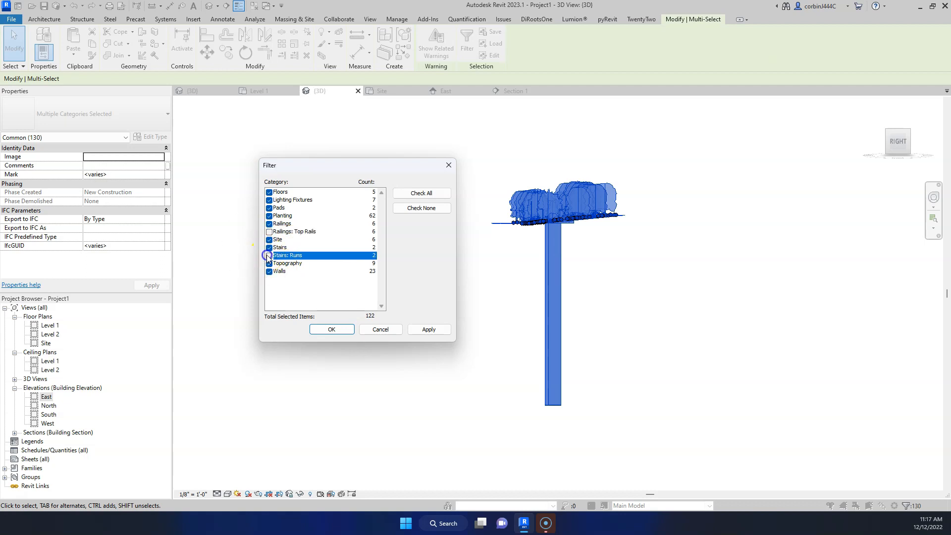
{"action": "left_click", "coordinate": [331, 329]}
{"action": "left_click", "coordinate": [207, 51]}
{"action": "left_click", "coordinate": [446, 230]}
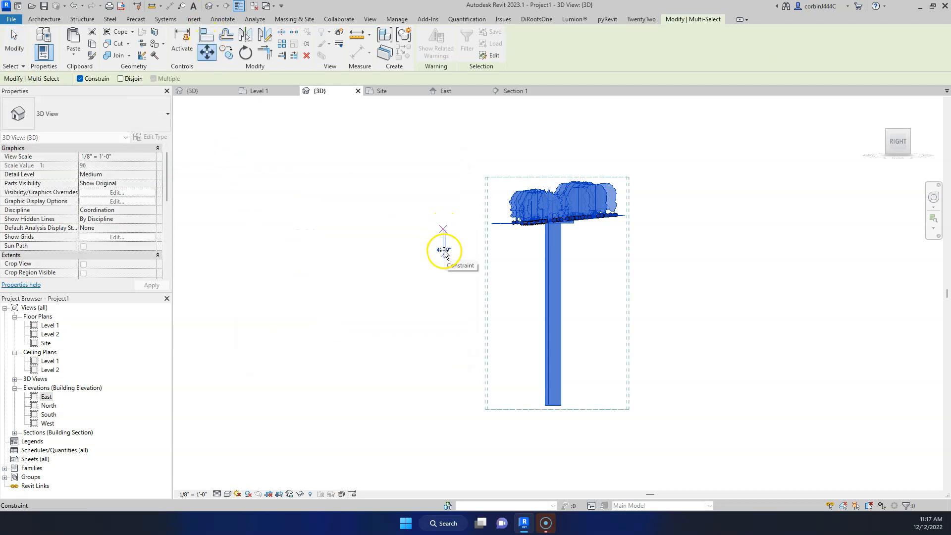
{"action": "key", "text": "Escape"}
Filter Railings out of the selection as well and try to move the remaining site elements straight down.
{"action": "left_click", "coordinate": [467, 48]}
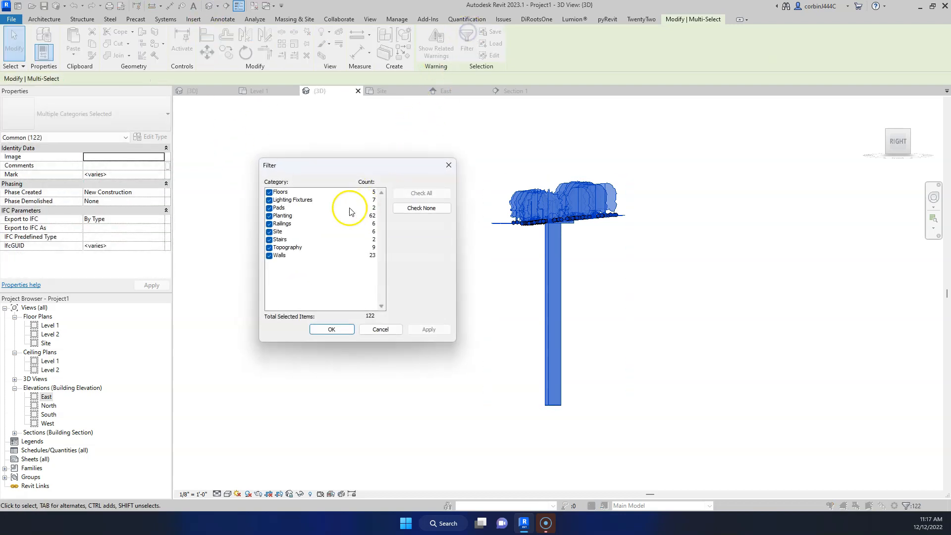
{"action": "left_click", "coordinate": [270, 224]}
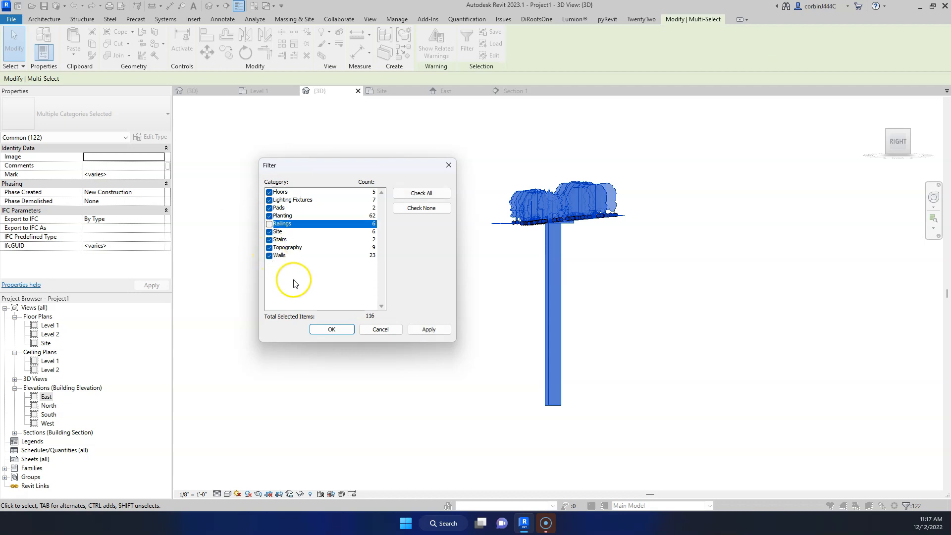
{"action": "left_click", "coordinate": [331, 330]}
{"action": "left_click", "coordinate": [208, 51]}
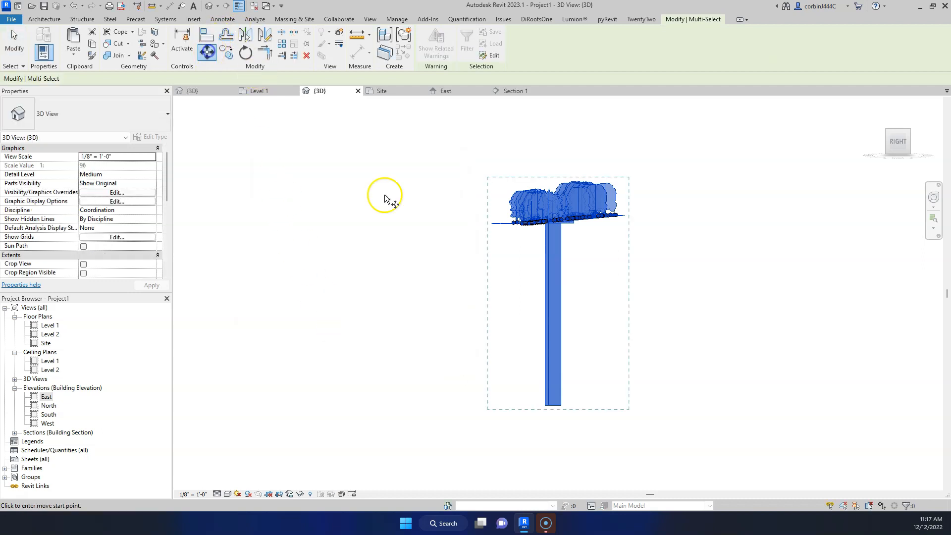
{"action": "left_click", "coordinate": [414, 224]}
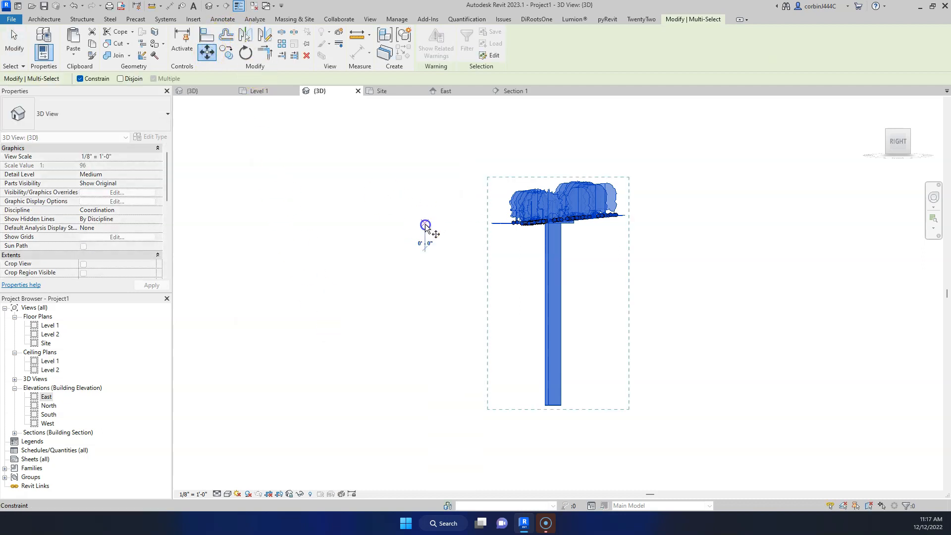
{"action": "left_click", "coordinate": [415, 273]}
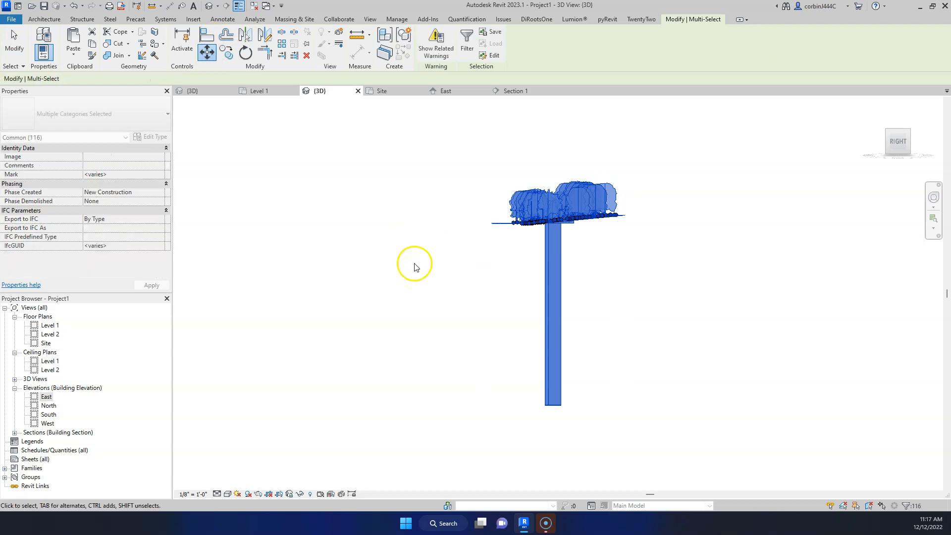
Review the warnings related to the selected site elements.
{"action": "left_click", "coordinate": [434, 55]}
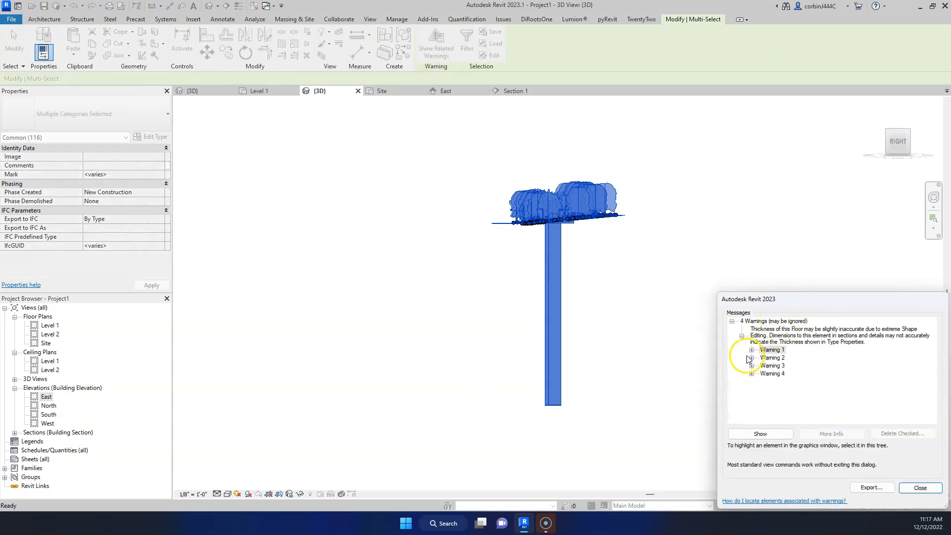
{"action": "left_click", "coordinate": [917, 488]}
Reselect the whole model and filter out Stairs: Runs, Railings: Top Rails, Pads, Walls and Site.
{"action": "left_click_drag", "start_coordinate": [448, 114], "coordinate": [682, 463]}
{"action": "left_click", "coordinate": [467, 42]}
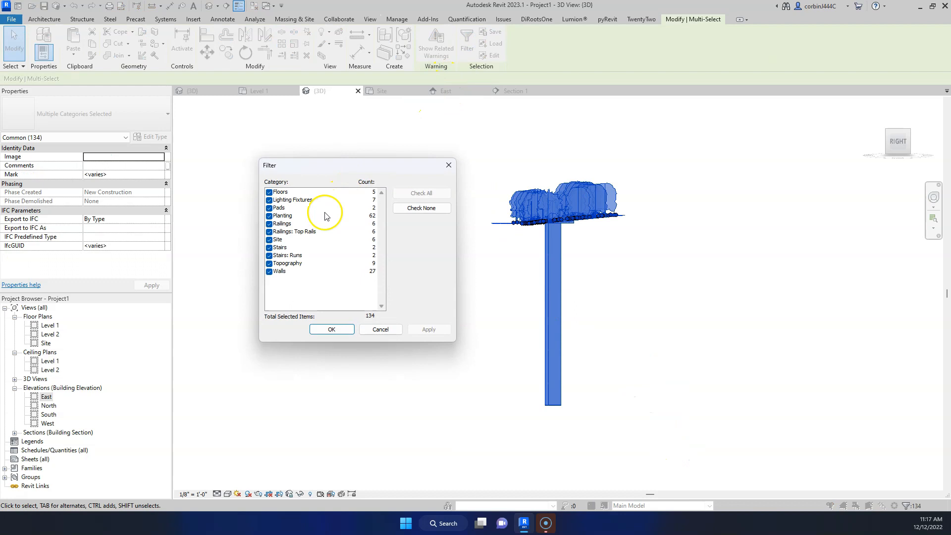
{"action": "left_click", "coordinate": [269, 255]}
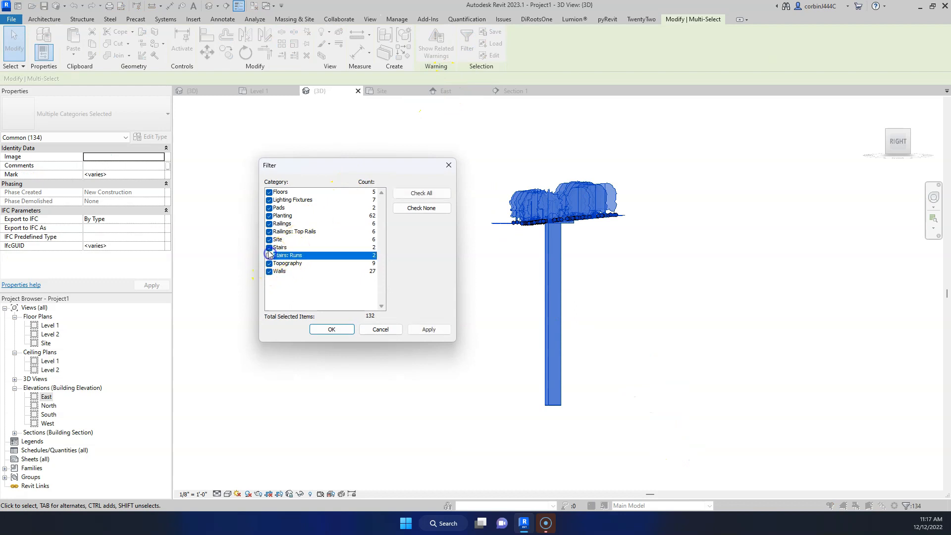
{"action": "left_click", "coordinate": [269, 231]}
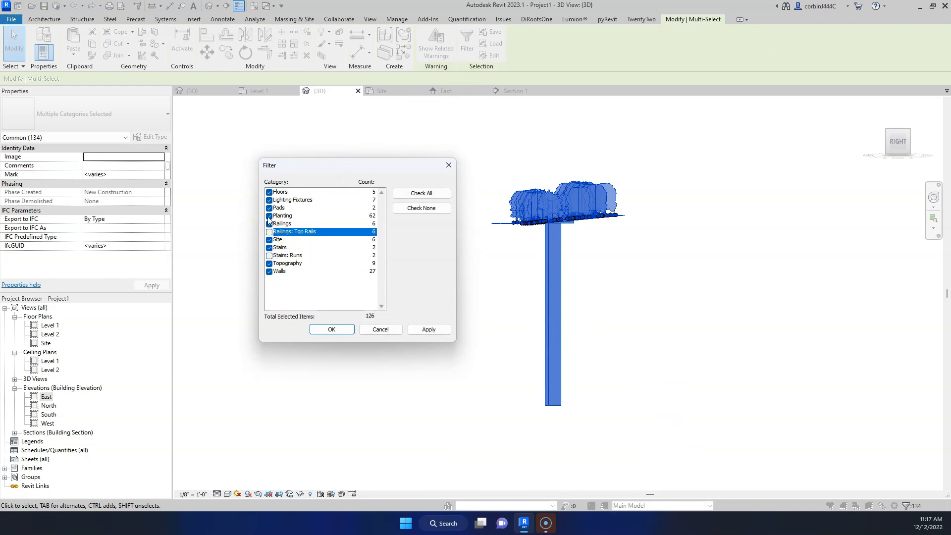
{"action": "left_click", "coordinate": [269, 207]}
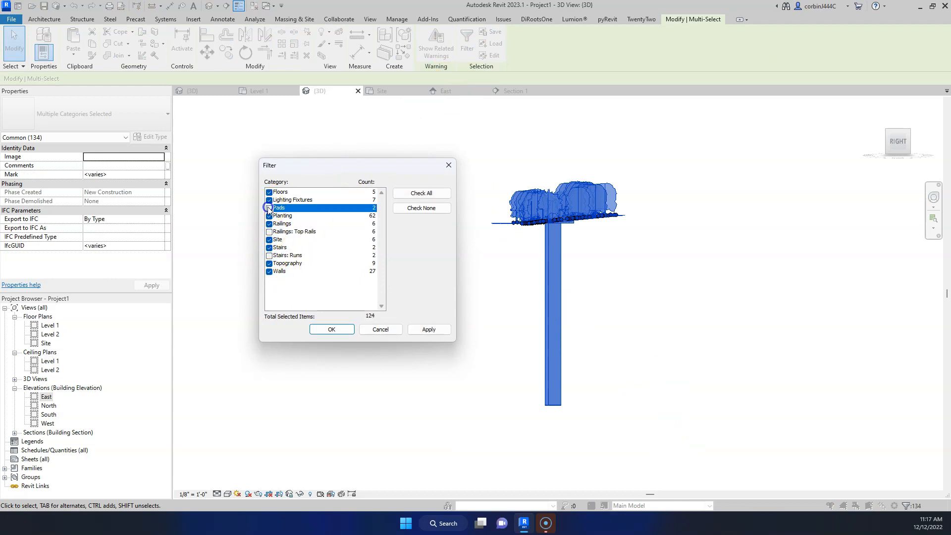
{"action": "left_click", "coordinate": [269, 271]}
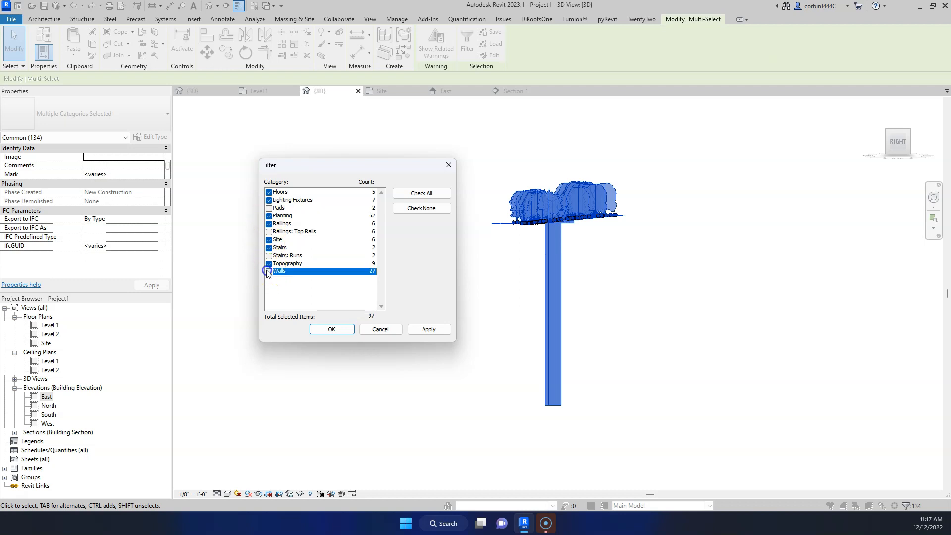
{"action": "left_click", "coordinate": [269, 240]}
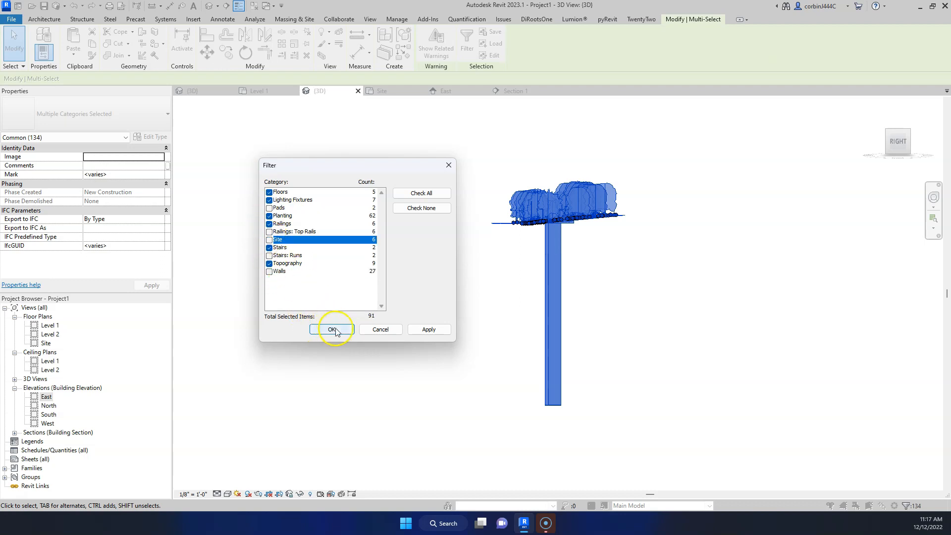
{"action": "left_click", "coordinate": [332, 329]}
Try to move the filtered site elements straight down.
{"action": "scroll", "coordinate": [669, 186], "scroll_direction": "up", "scroll_amount": 10}
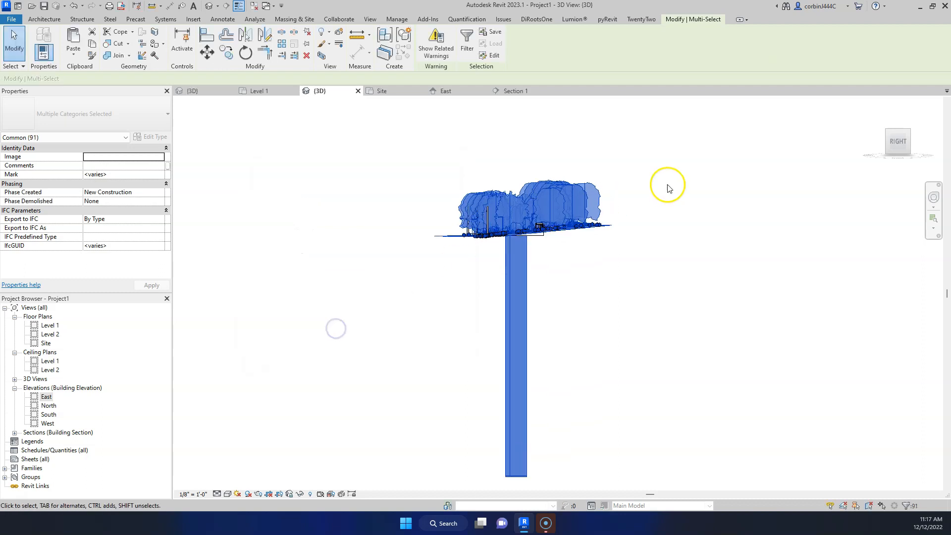
{"action": "scroll", "coordinate": [415, 279], "scroll_direction": "down", "scroll_amount": 6}
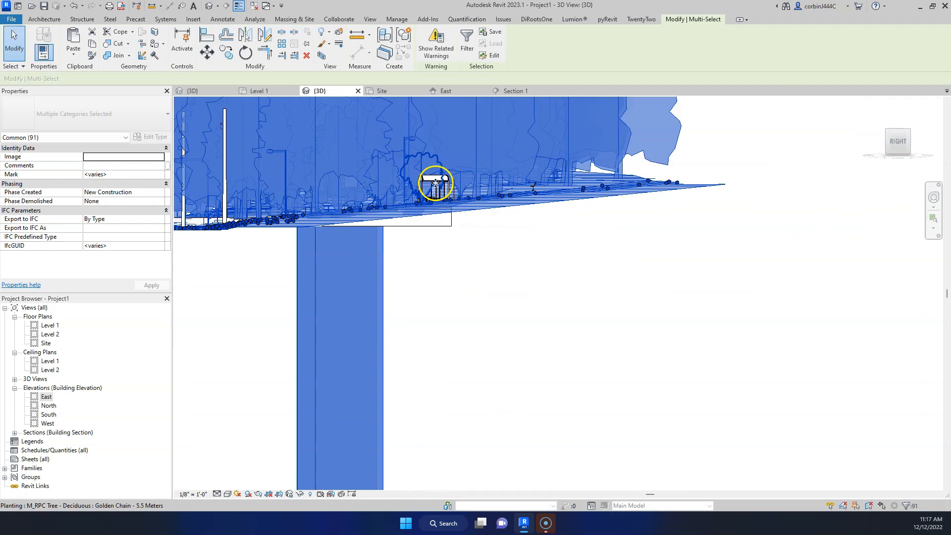
{"action": "scroll", "coordinate": [343, 190], "scroll_direction": "up", "scroll_amount": 1}
{"action": "left_click", "coordinate": [207, 52]}
{"action": "left_click", "coordinate": [234, 222]}
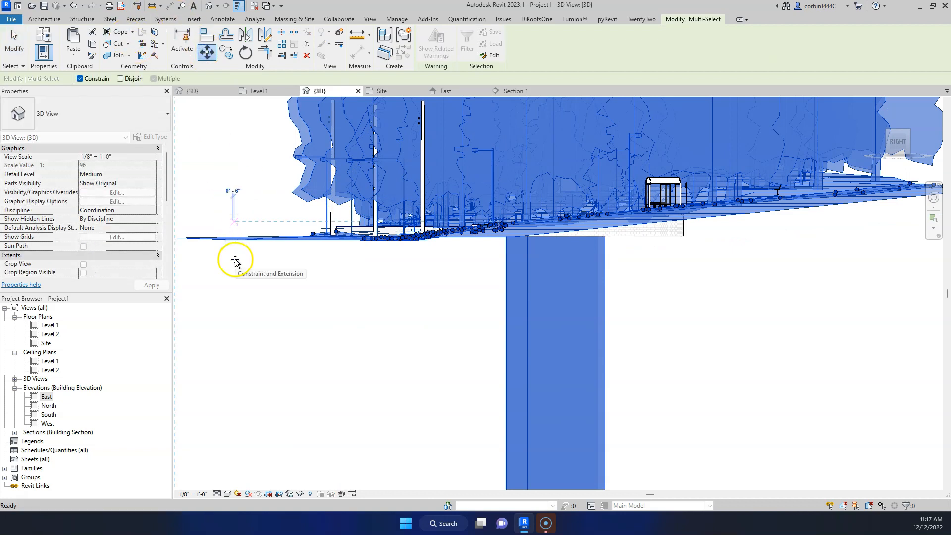
{"action": "key", "text": "Escape"}
Filter Stairs and Railings out of the selection and test moving the remaining elements vertically.
{"action": "left_click", "coordinate": [467, 45]}
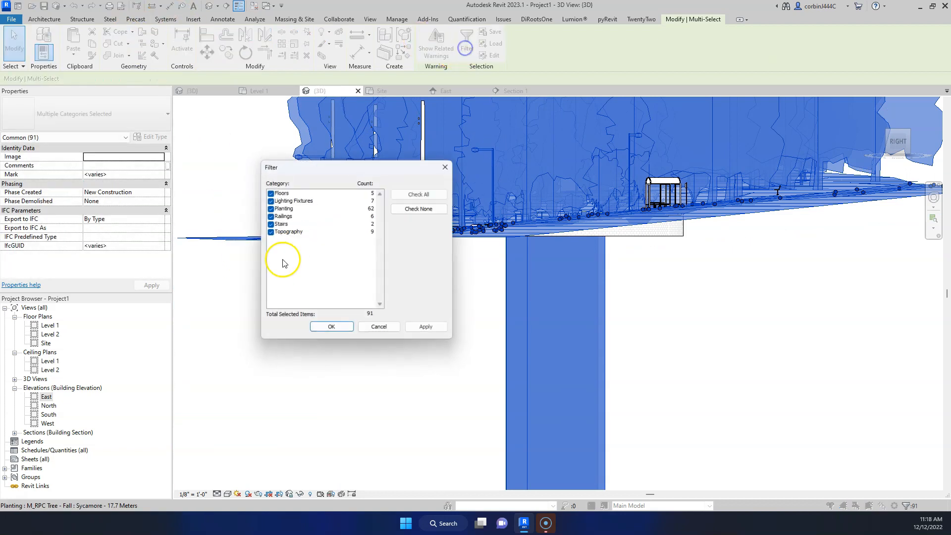
{"action": "left_click", "coordinate": [269, 224]}
{"action": "left_click", "coordinate": [269, 216]}
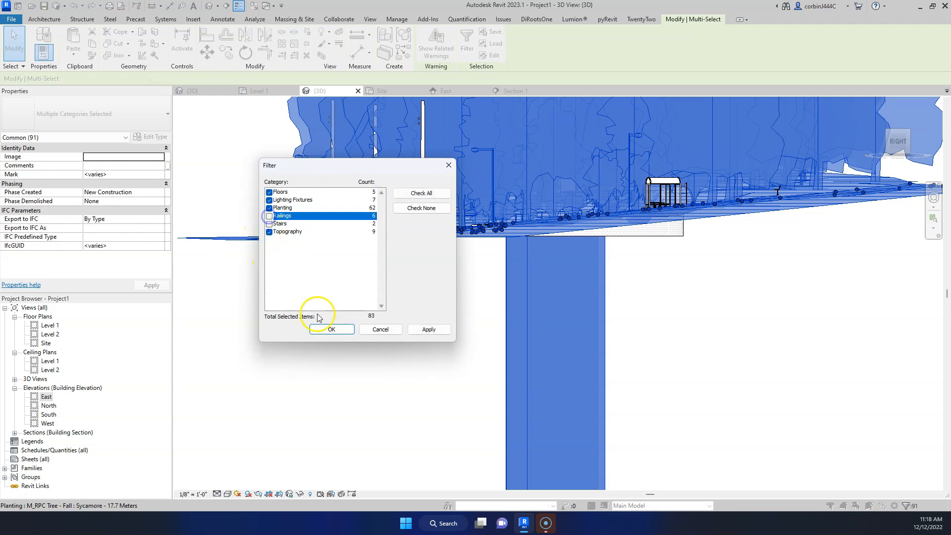
{"action": "left_click", "coordinate": [328, 331]}
{"action": "left_click", "coordinate": [208, 52]}
{"action": "left_click", "coordinate": [271, 200]}
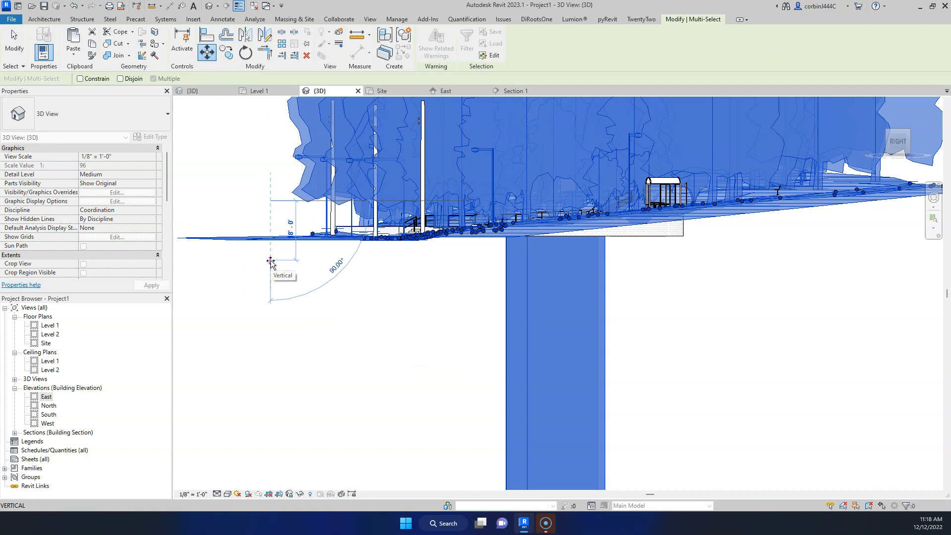
{"action": "key", "text": "Escape"}
{"action": "scroll", "coordinate": [270, 261], "scroll_direction": "down", "scroll_amount": 5}
{"action": "key", "text": "Escape"}
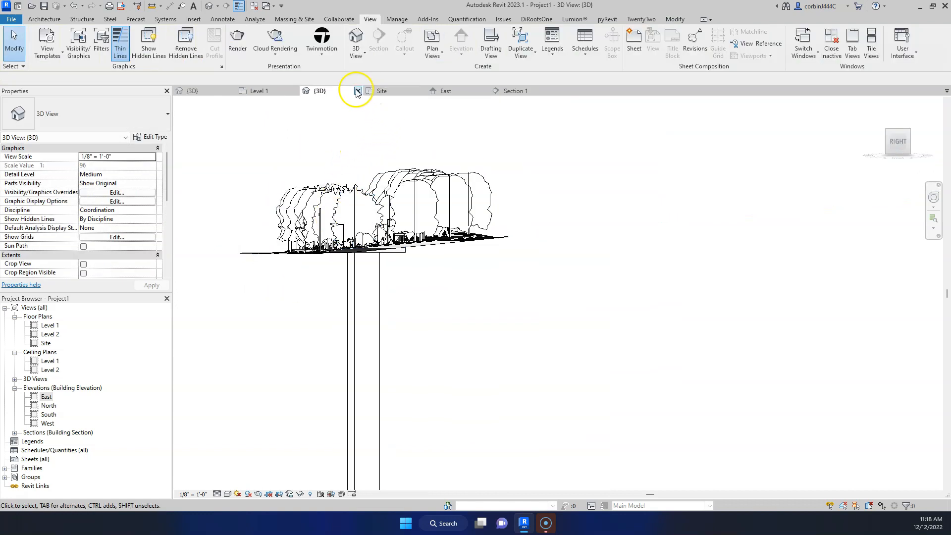
Reselect the whole model and filter out Railings, Railings: Top Rails, Stairs and Stairs: Runs.
{"action": "scroll", "coordinate": [374, 204], "scroll_direction": "down", "scroll_amount": 2}
{"action": "scroll", "coordinate": [375, 204], "scroll_direction": "down", "scroll_amount": 2}
{"action": "left_click_drag", "start_coordinate": [288, 156], "coordinate": [489, 476]}
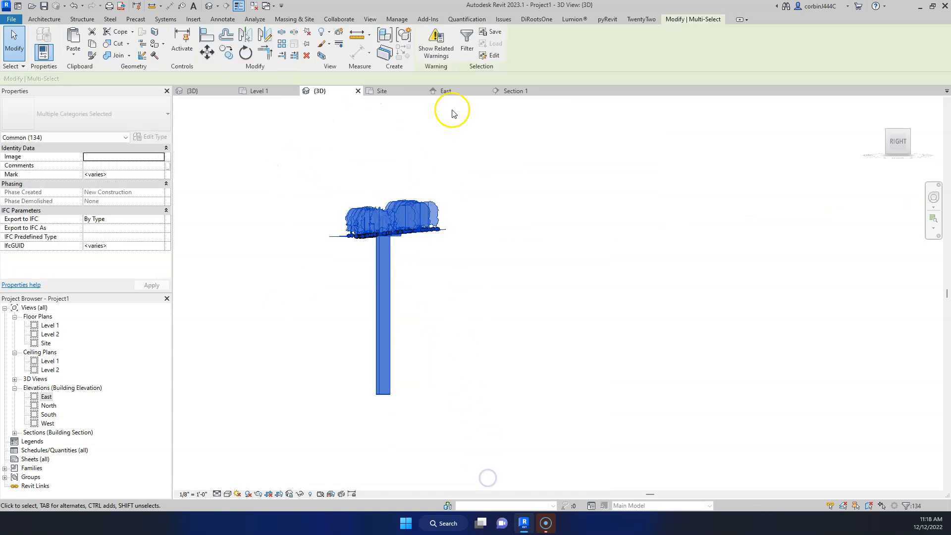
{"action": "left_click", "coordinate": [466, 44]}
{"action": "left_click", "coordinate": [269, 255]}
{"action": "left_click", "coordinate": [269, 247]}
{"action": "left_click", "coordinate": [269, 232]}
{"action": "left_click", "coordinate": [269, 215]}
{"action": "left_click", "coordinate": [269, 223]}
{"action": "left_click", "coordinate": [269, 216]}
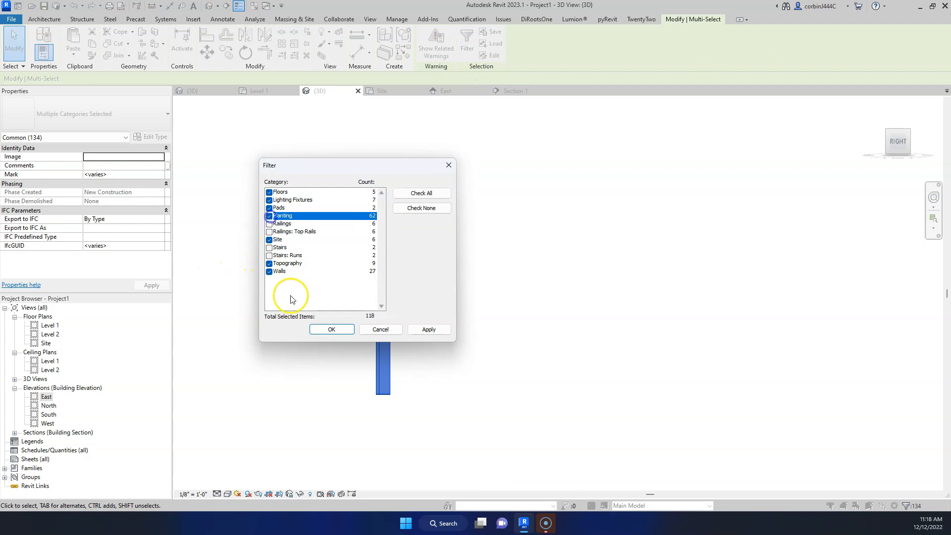
{"action": "left_click", "coordinate": [331, 329]}
Try to move the model without its stairs and railings straight down.
{"action": "scroll", "coordinate": [330, 337], "scroll_direction": "up", "scroll_amount": 3}
{"action": "left_click", "coordinate": [208, 53]}
{"action": "left_click", "coordinate": [330, 148]}
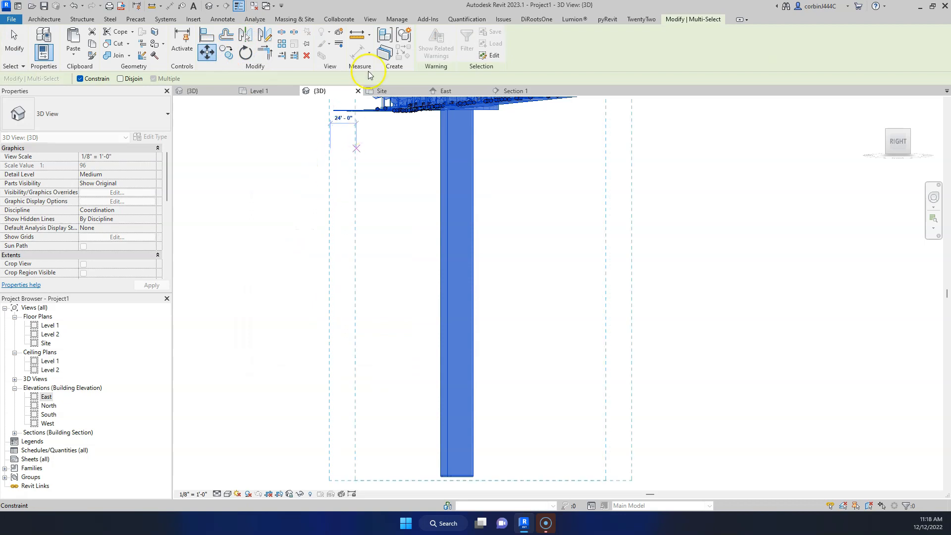
{"action": "key", "text": "Escape"}
Filter Site out of the selection as well and retry the Move command.
{"action": "left_click", "coordinate": [467, 44]}
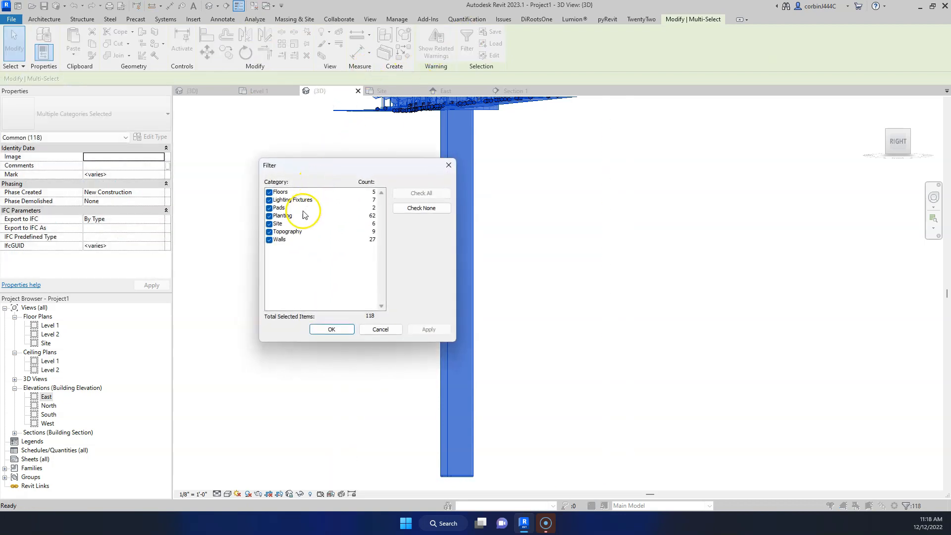
{"action": "left_click", "coordinate": [270, 225]}
{"action": "left_click", "coordinate": [339, 330]}
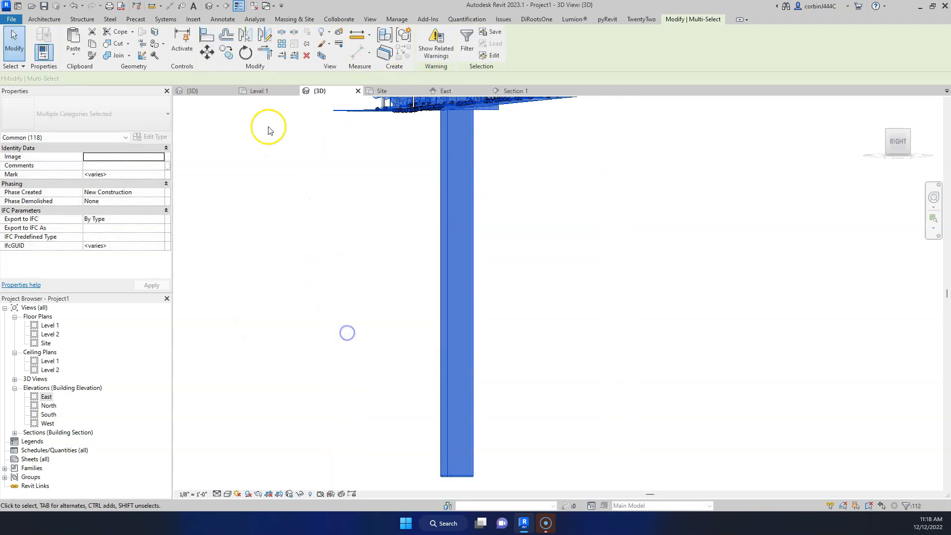
{"action": "left_click", "coordinate": [204, 58]}
{"action": "key", "text": "Escape"}
Filter Pads and Walls out of the selection, keeping Floors, Lighting Fixtures, Planting and Topography.
{"action": "left_click", "coordinate": [466, 44]}
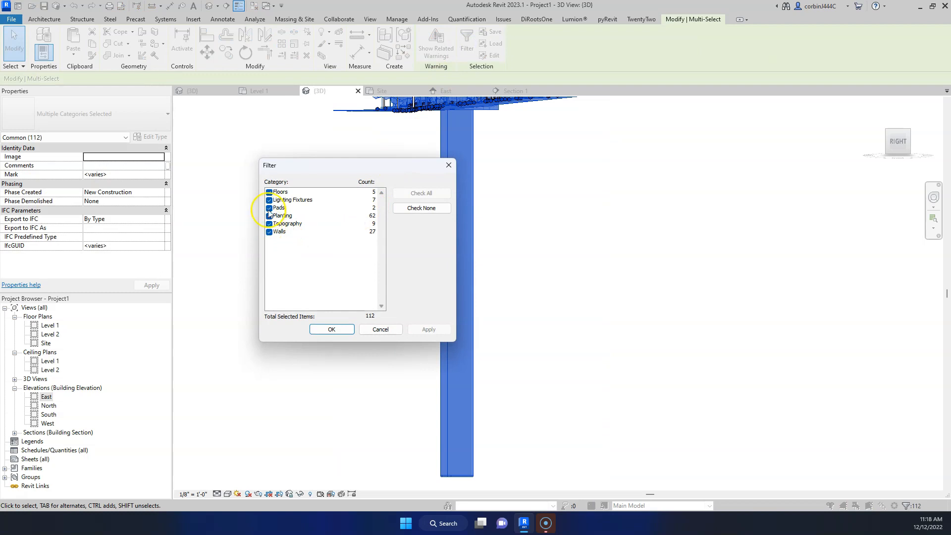
{"action": "left_click", "coordinate": [269, 208]}
{"action": "left_click", "coordinate": [269, 231]}
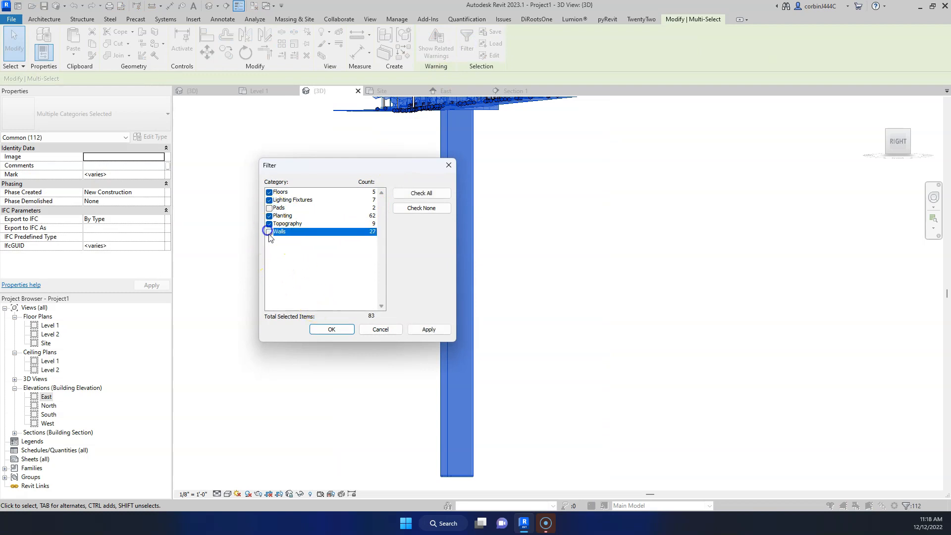
{"action": "left_click", "coordinate": [322, 329]}
Move the selected elements 11' straight down and delete the element whose sketch constraints cannot be satisfied.
{"action": "left_click", "coordinate": [208, 51]}
{"action": "left_click", "coordinate": [352, 161]}
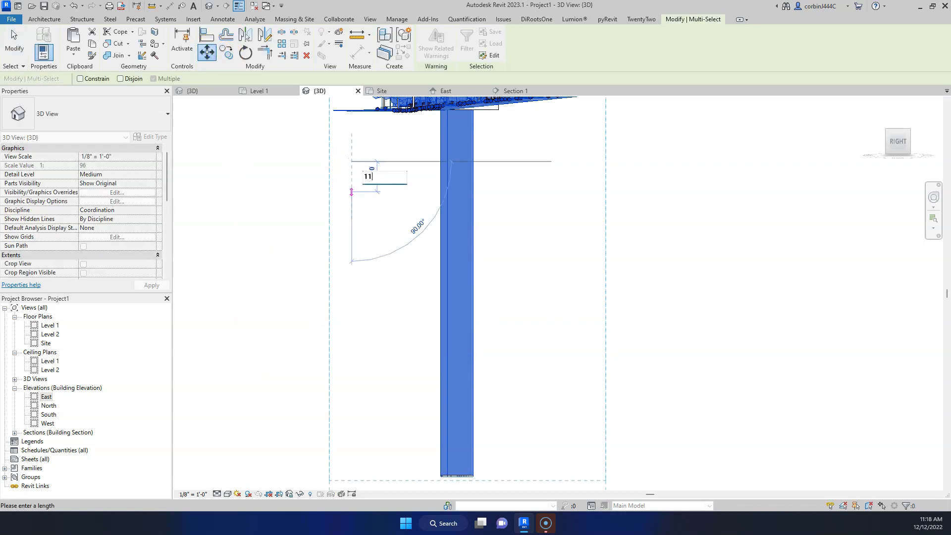
{"action": "type", "text": "11"}
{"action": "key", "text": "Return"}
{"action": "left_click", "coordinate": [793, 498]}
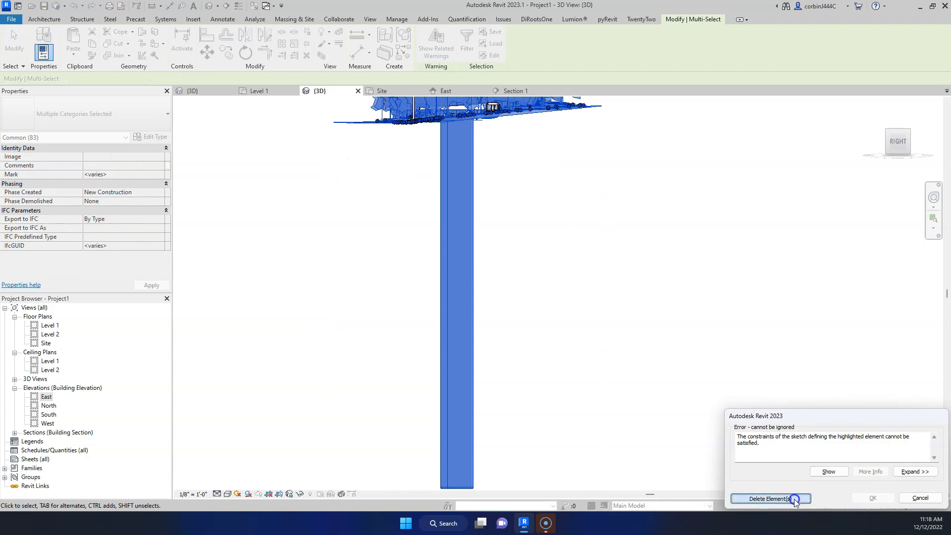
{"action": "left_click", "coordinate": [691, 448]}
Select the whole chain of connected 300mm concrete retaining walls.
{"action": "middle_click_drag", "start_coordinate": [281, 164], "coordinate": [567, 79], "text": "shift"}
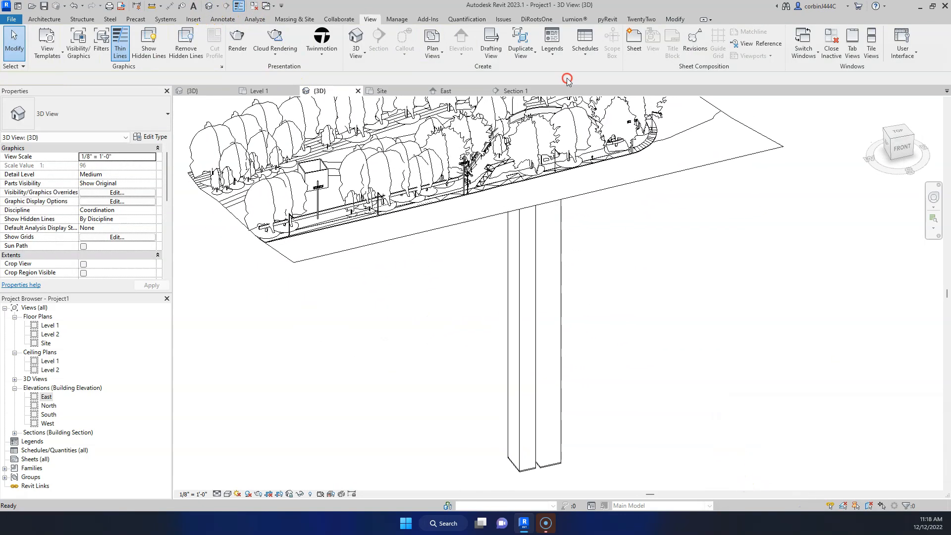
{"action": "scroll", "coordinate": [545, 106], "scroll_direction": "up", "scroll_amount": 3}
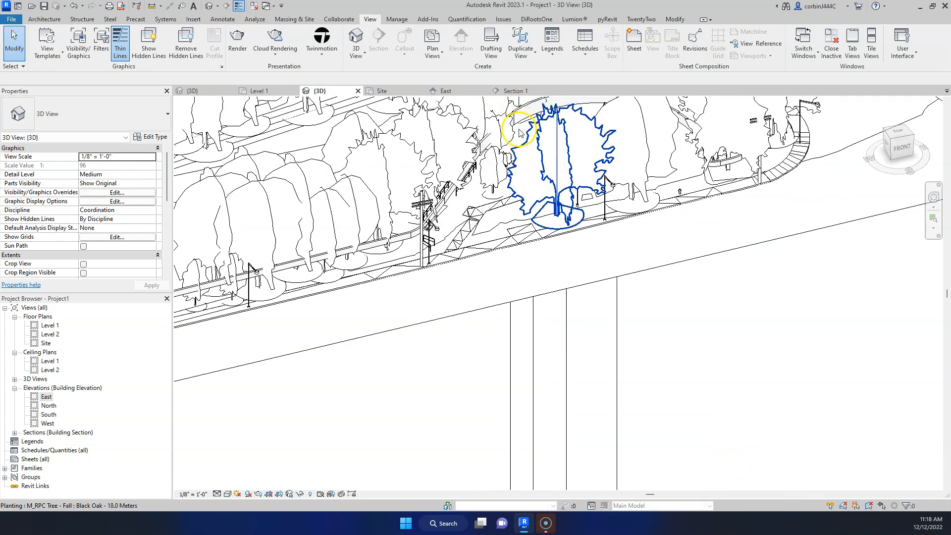
{"action": "scroll", "coordinate": [519, 130], "scroll_direction": "down", "scroll_amount": 4}
{"action": "middle_click_drag", "start_coordinate": [548, 124], "coordinate": [497, 195]}
{"action": "scroll", "coordinate": [503, 183], "scroll_direction": "up", "scroll_amount": 6}
{"action": "key", "text": "Tab"}
{"action": "left_click", "coordinate": [503, 182]}
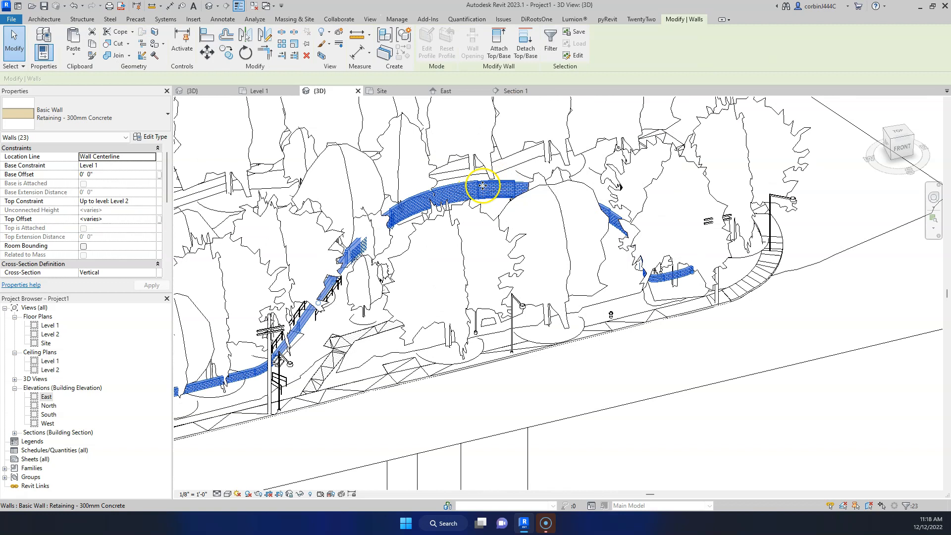
{"action": "scroll", "coordinate": [482, 185], "scroll_direction": "down", "scroll_amount": 3}
Try to move the selected retaining walls straight down in a side-on view.
{"action": "left_click", "coordinate": [121, 174]}
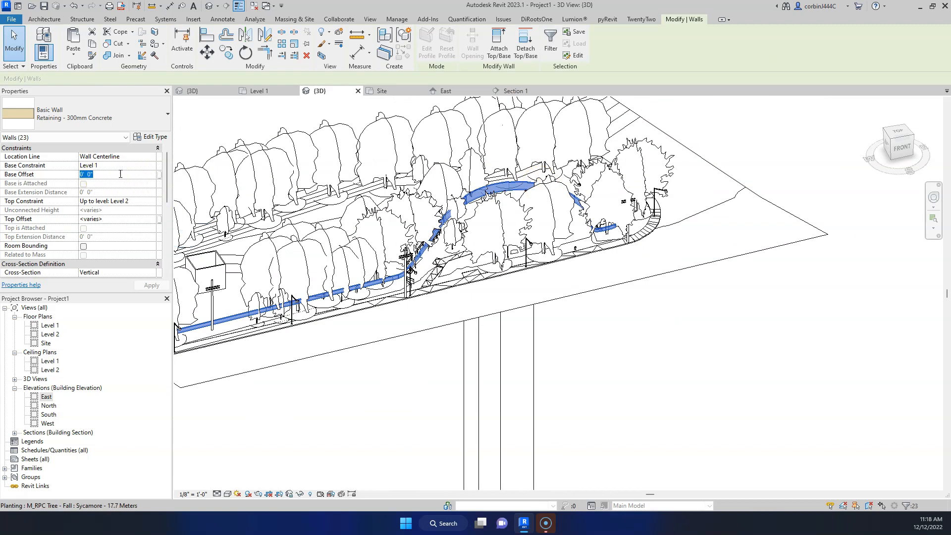
{"action": "left_click", "coordinate": [896, 152]}
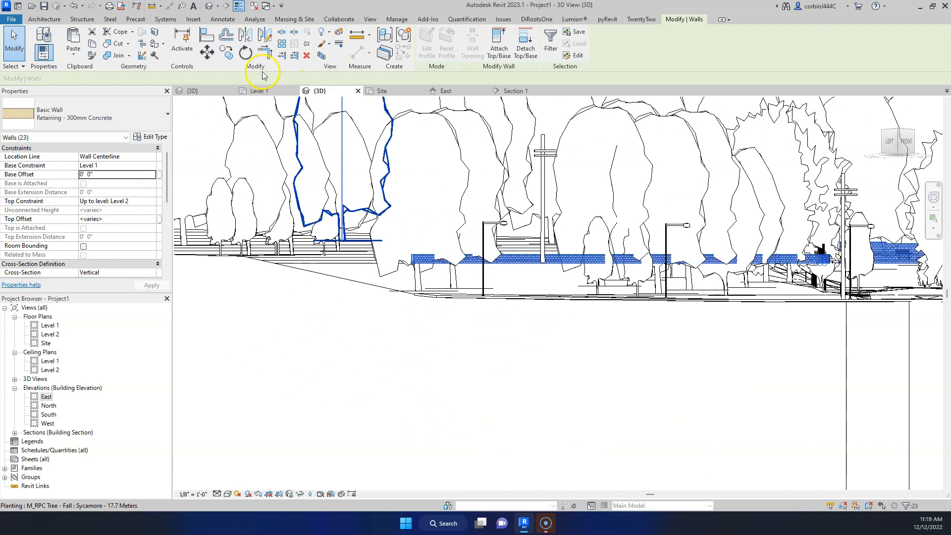
{"action": "left_click", "coordinate": [212, 56]}
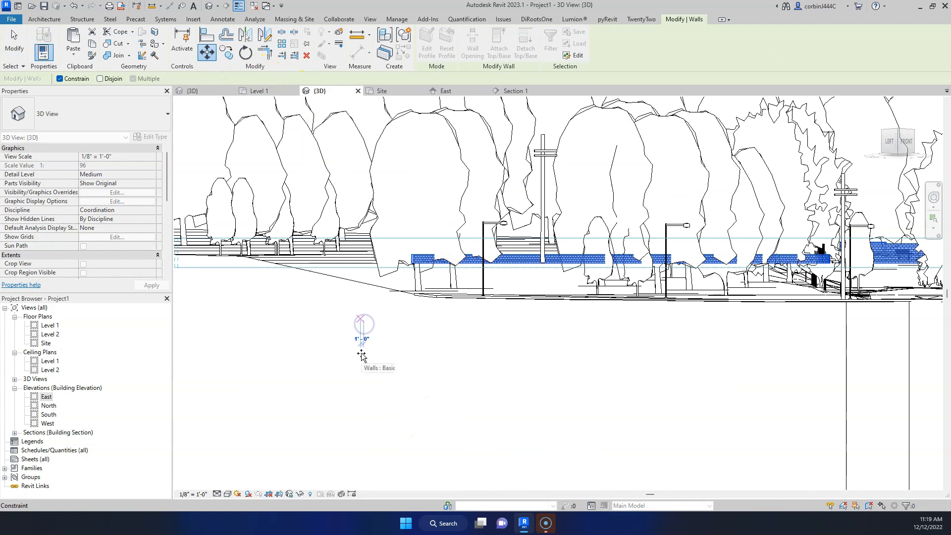
{"action": "key", "text": "Escape"}
Set the base offset of the selected retaining walls to -11' 0".
{"action": "left_click", "coordinate": [115, 176]}
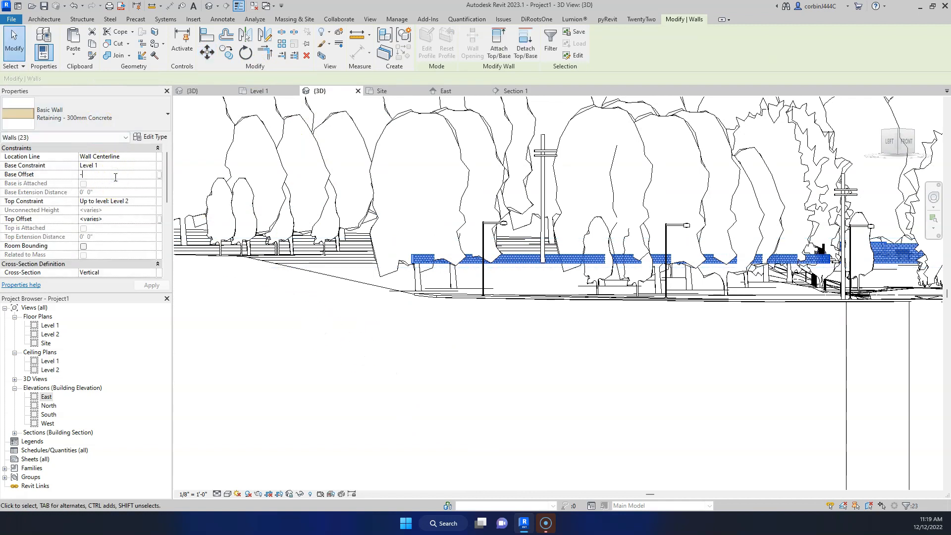
{"action": "left_click", "coordinate": [151, 286]}
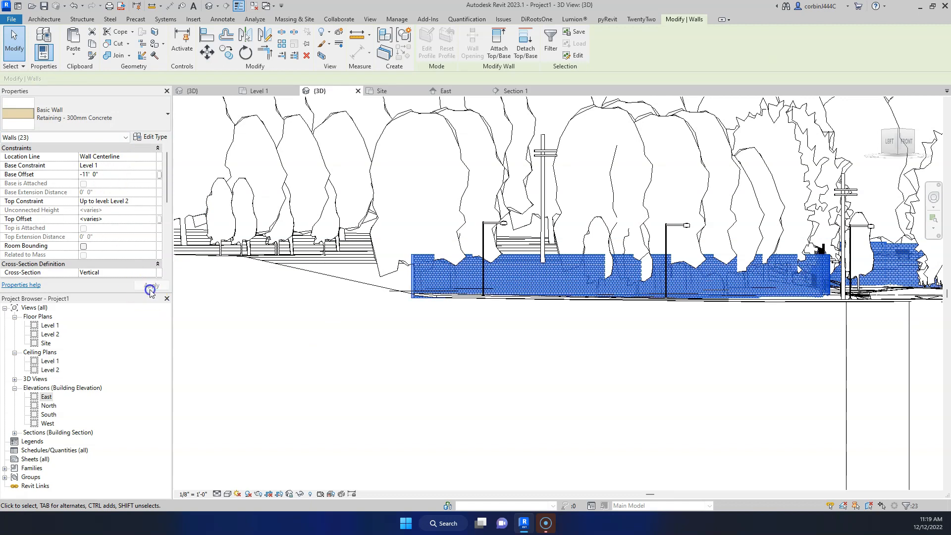
{"action": "left_click", "coordinate": [130, 219]}
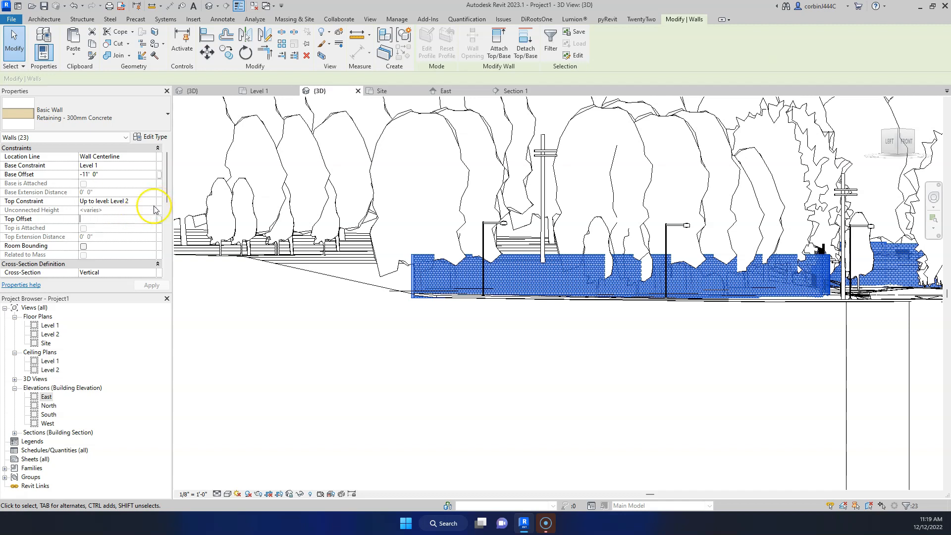
{"action": "left_click", "coordinate": [291, 343]}
Lower the top offset of the long straight retaining wall by 11' to -18' 0 9/16".
{"action": "left_click", "coordinate": [605, 259]}
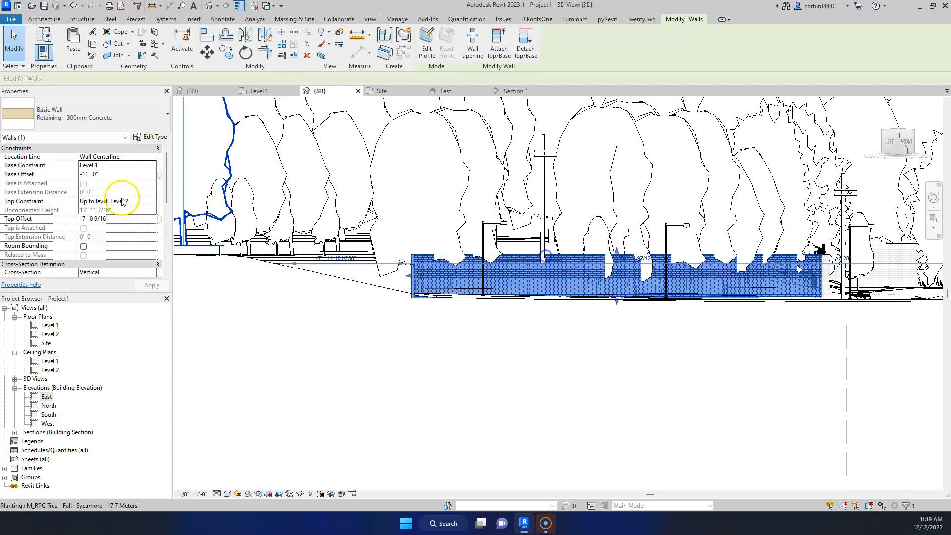
{"action": "left_click", "coordinate": [131, 219]}
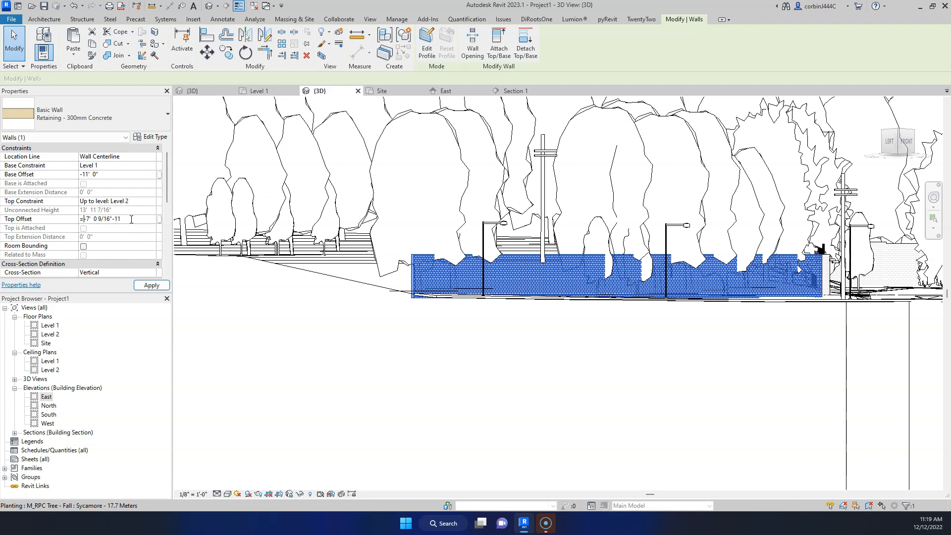
{"action": "key", "text": "Return"}
{"action": "left_click", "coordinate": [150, 285]}
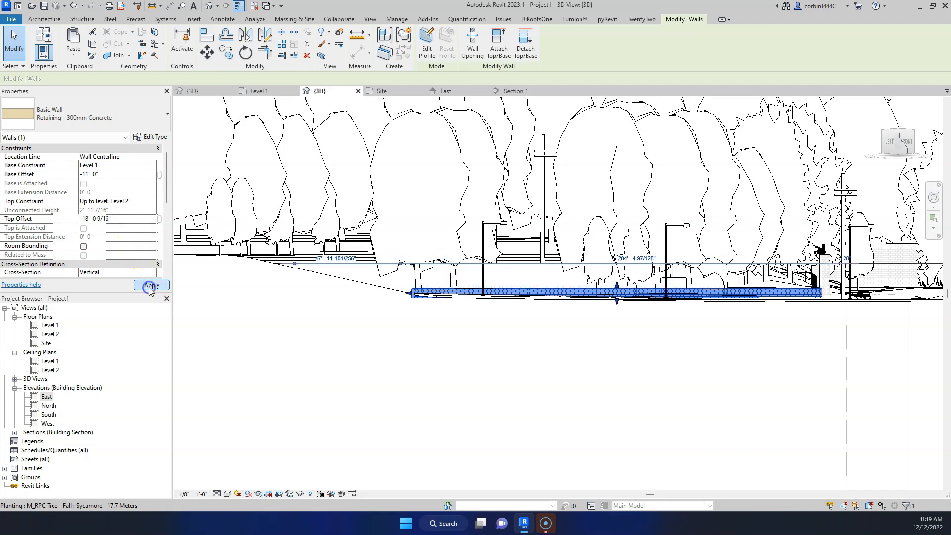
Select the two adjoining retaining walls beside the stairs and set their top offset to -18' 0 9/16".
{"action": "scroll", "coordinate": [453, 344], "scroll_direction": "down", "scroll_amount": 3}
{"action": "middle_click_drag", "start_coordinate": [870, 345], "coordinate": [813, 366], "text": "shift"}
{"action": "scroll", "coordinate": [815, 293], "scroll_direction": "up", "scroll_amount": 3}
{"action": "scroll", "coordinate": [815, 293], "scroll_direction": "up", "scroll_amount": 2}
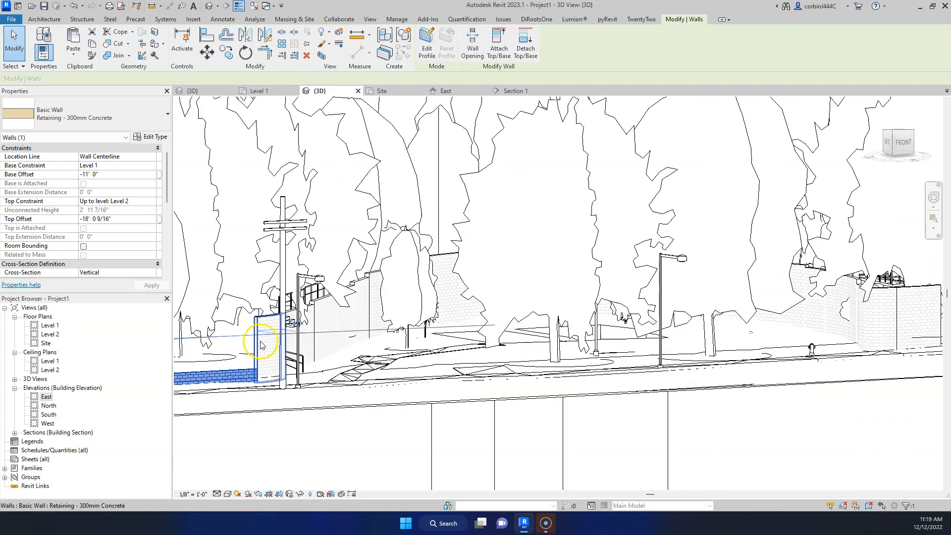
{"action": "scroll", "coordinate": [292, 303], "scroll_direction": "up", "scroll_amount": 2}
{"action": "left_click", "coordinate": [309, 308]}
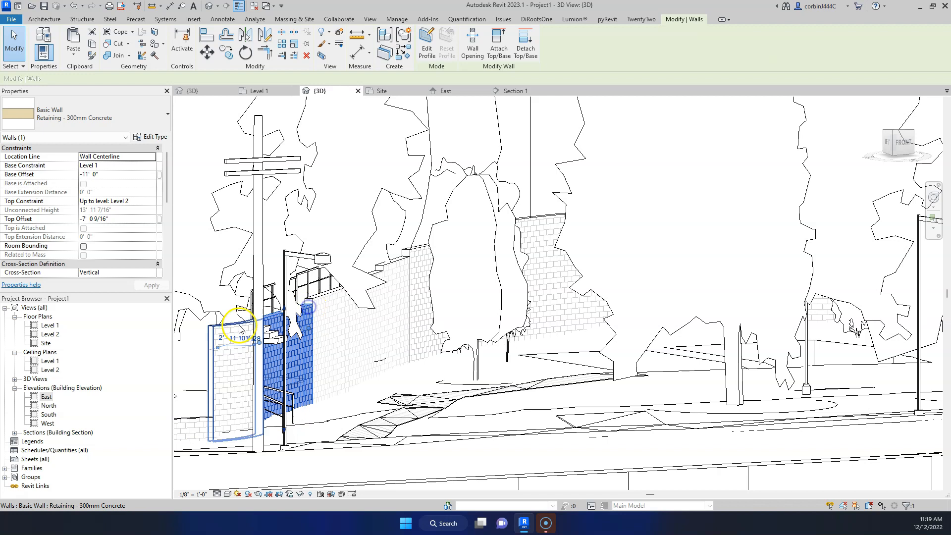
{"action": "left_click", "coordinate": [237, 325], "text": "ctrl"}
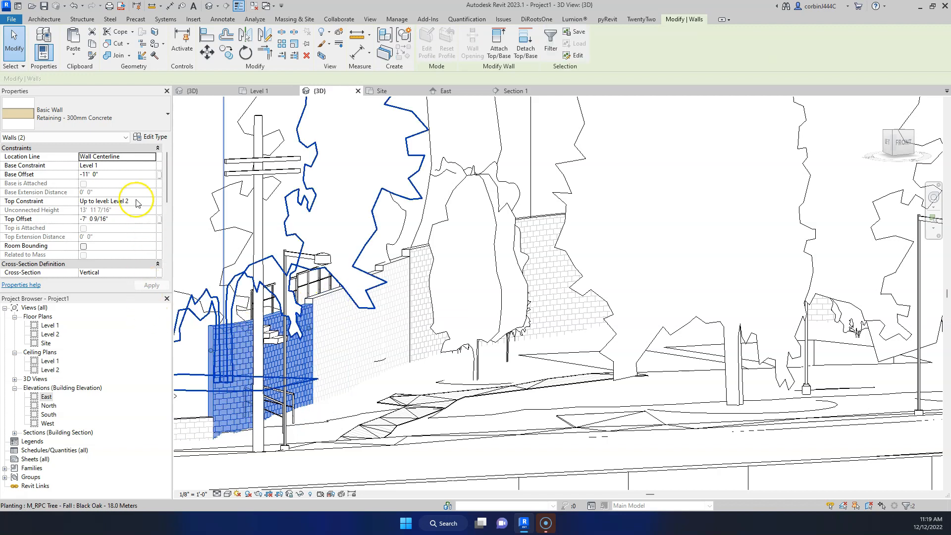
{"action": "left_click", "coordinate": [113, 219]}
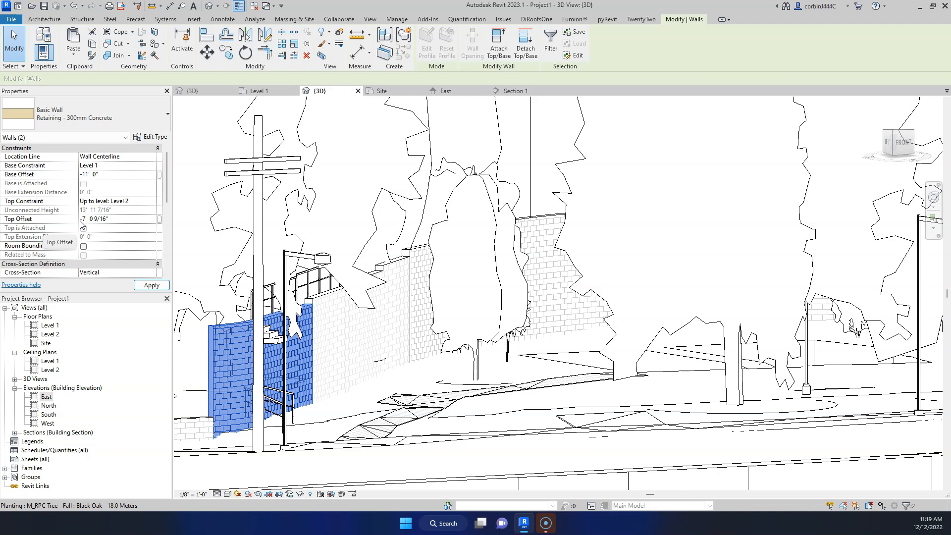
{"action": "left_click", "coordinate": [81, 220]}
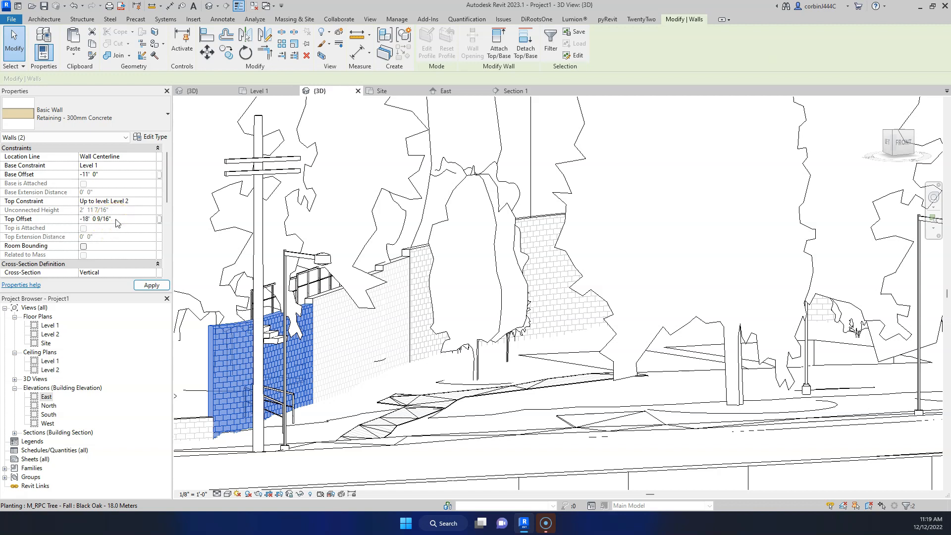
{"action": "left_click", "coordinate": [327, 300]}
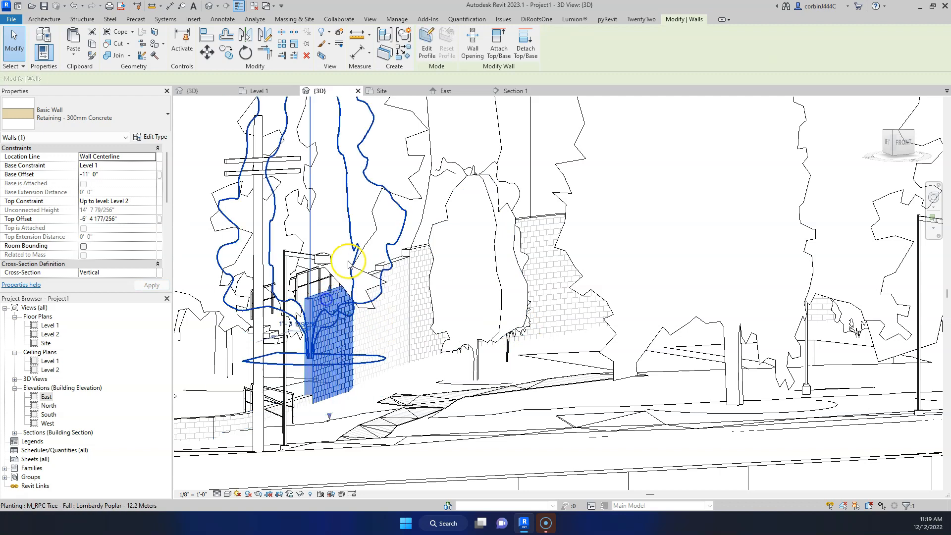
Inspect the retaining walls around the stairs from several angles.
{"action": "scroll", "coordinate": [296, 255], "scroll_direction": "down", "scroll_amount": 3}
{"action": "key", "text": "Escape"}
{"action": "scroll", "coordinate": [509, 287], "scroll_direction": "down", "scroll_amount": 3}
{"action": "middle_click_drag", "start_coordinate": [509, 286], "coordinate": [391, 327], "text": "shift"}
{"action": "middle_click_drag", "start_coordinate": [478, 312], "coordinate": [526, 340], "text": "shift"}
{"action": "scroll", "coordinate": [383, 324], "scroll_direction": "up", "scroll_amount": 3}
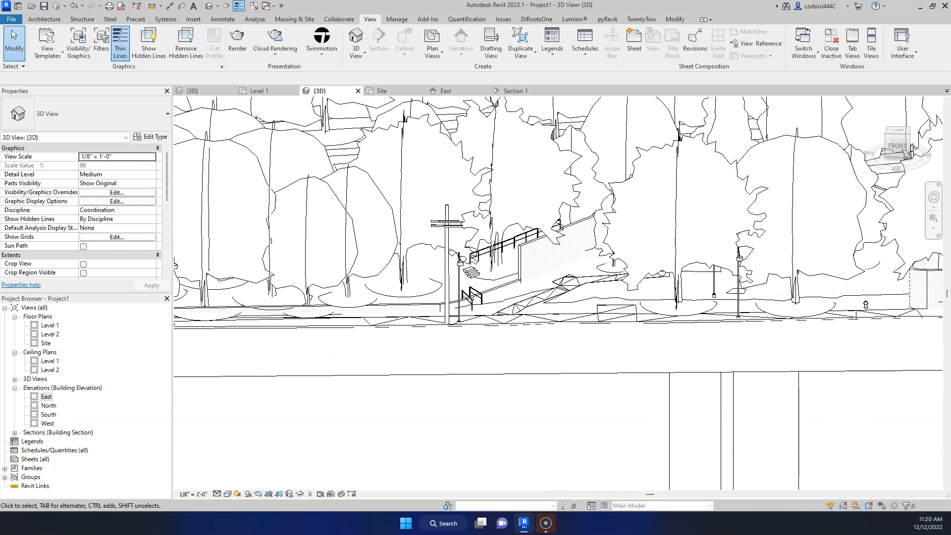
Select the two building pads lying far below the terrain and set their height offset from Level 1 to -6' 0".
{"action": "scroll", "coordinate": [509, 223], "scroll_direction": "down", "scroll_amount": 5}
{"action": "scroll", "coordinate": [461, 333], "scroll_direction": "up", "scroll_amount": 6}
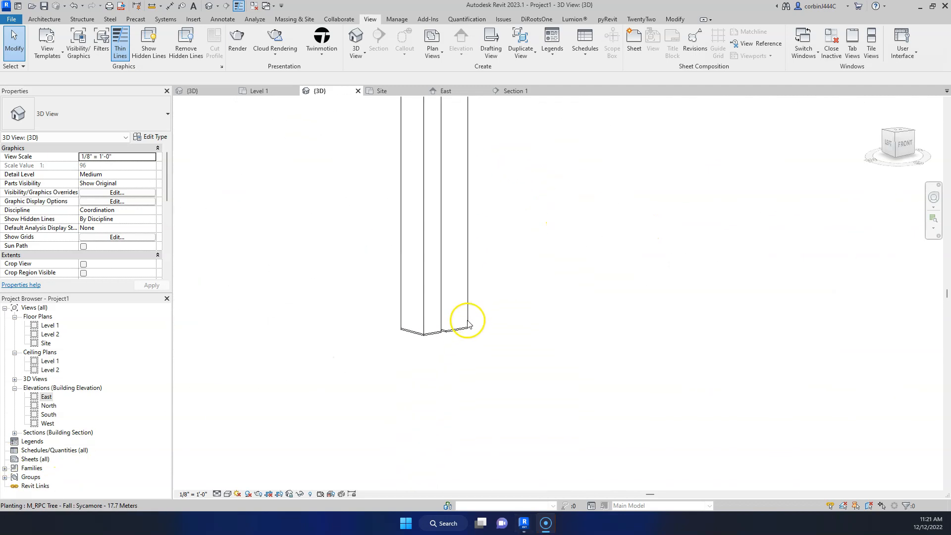
{"action": "left_click_drag", "start_coordinate": [304, 298], "coordinate": [525, 414]}
{"action": "left_click", "coordinate": [139, 166]}
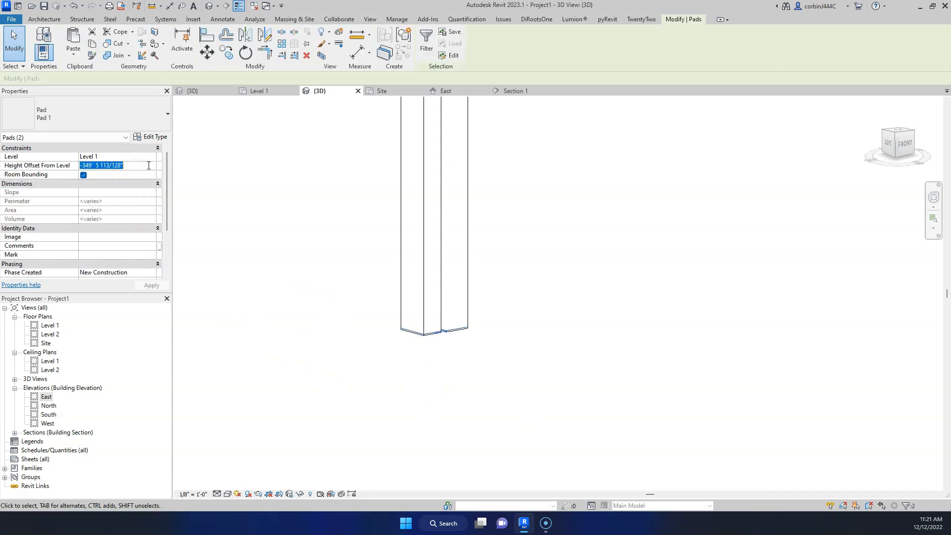
{"action": "scroll", "coordinate": [372, 430], "scroll_direction": "down", "scroll_amount": 7}
{"action": "scroll", "coordinate": [391, 238], "scroll_direction": "up", "scroll_amount": 4}
{"action": "scroll", "coordinate": [393, 238], "scroll_direction": "up", "scroll_amount": 3}
{"action": "middle_click_drag", "start_coordinate": [392, 248], "coordinate": [416, 335], "text": "shift"}
{"action": "left_click", "coordinate": [125, 168]}
{"action": "type", "text": "-6' 0"}
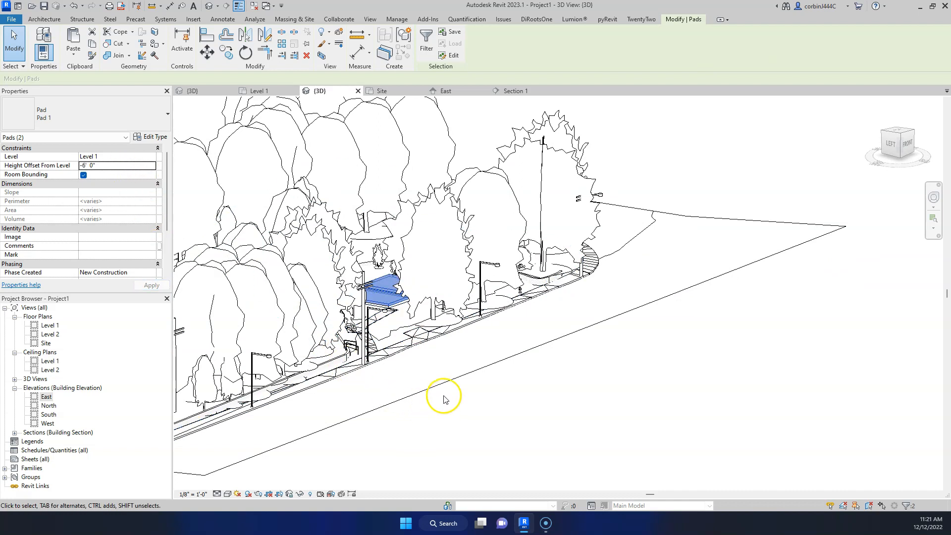
Set the height offset of the two selected pads to -7' and deselect them.
{"action": "left_click", "coordinate": [123, 166]}
{"action": "type", "text": "-7"}
{"action": "left_click", "coordinate": [452, 349]}
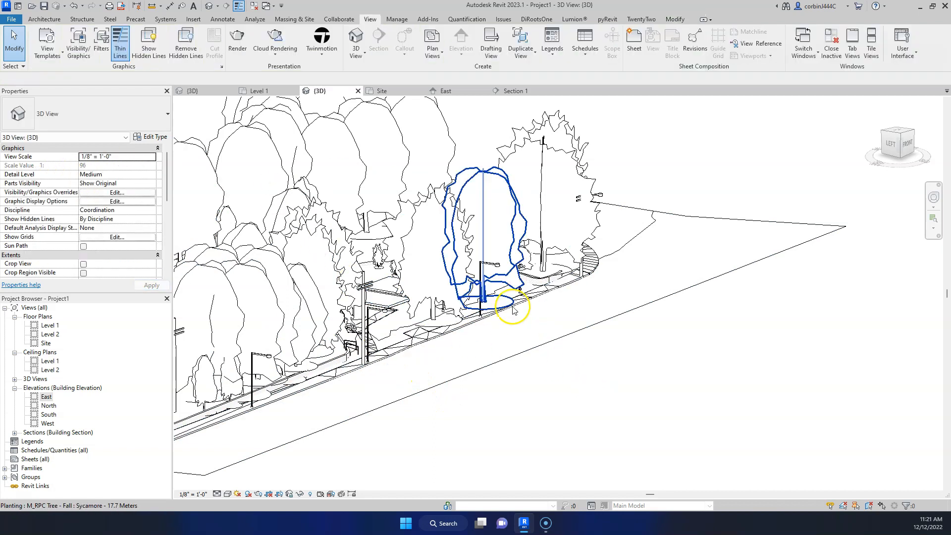
Temporarily hide the whole planting category in the 3D view, using one of the sycamore trees.
{"action": "scroll", "coordinate": [588, 182], "scroll_direction": "down", "scroll_amount": 3}
{"action": "middle_click_drag", "start_coordinate": [567, 225], "coordinate": [577, 302], "text": "shift"}
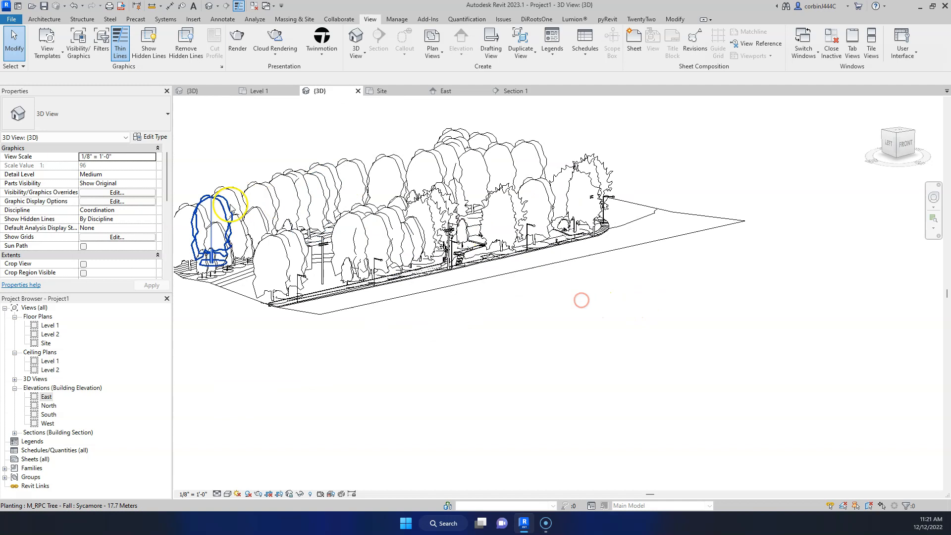
{"action": "left_click", "coordinate": [192, 212]}
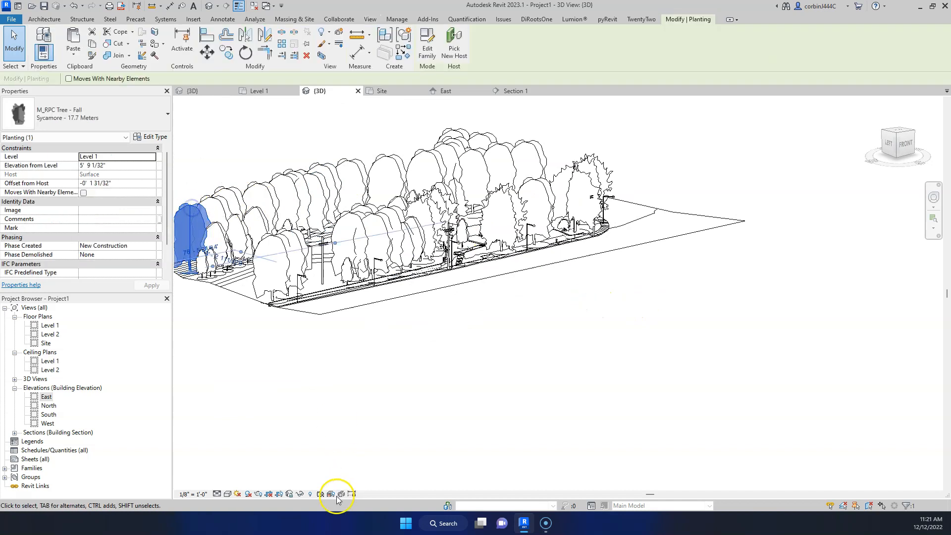
{"action": "left_click", "coordinate": [300, 495]}
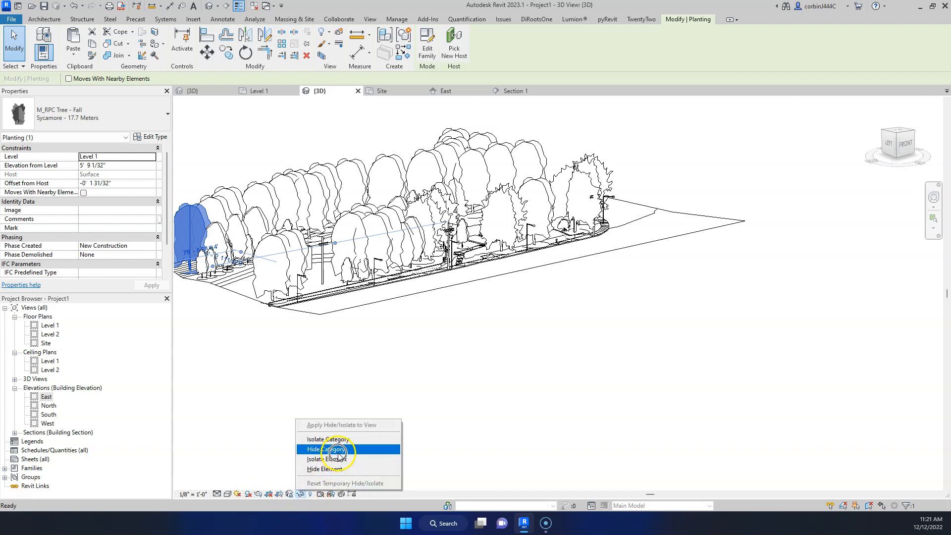
{"action": "left_click", "coordinate": [339, 452]}
Move the two floating 900mm Wood railings straight down 11' in the front view so they meet the retaining wall.
{"action": "middle_click_drag", "start_coordinate": [705, 248], "coordinate": [657, 272], "text": "shift"}
{"action": "scroll", "coordinate": [418, 223], "scroll_direction": "up", "scroll_amount": 5}
{"action": "left_click", "coordinate": [418, 272]}
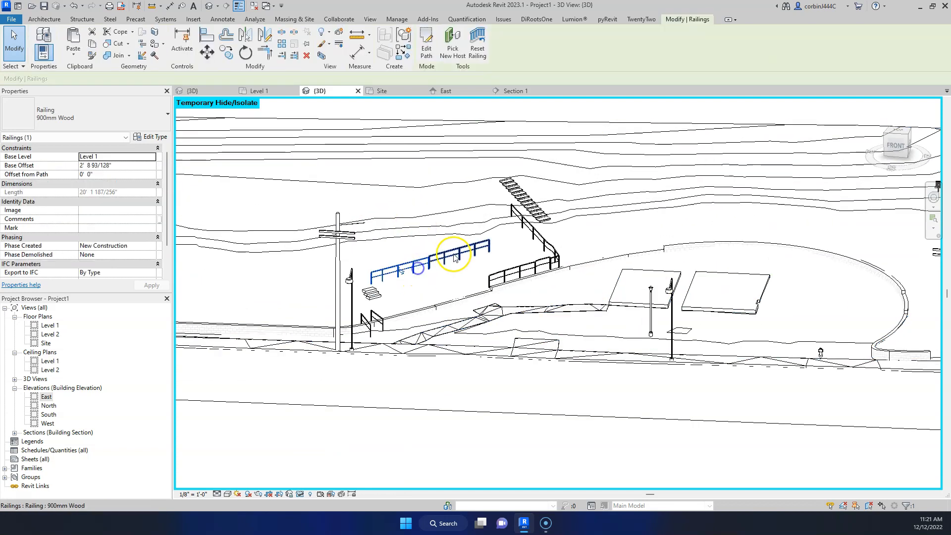
{"action": "left_click", "coordinate": [453, 253], "text": "ctrl"}
{"action": "left_click", "coordinate": [898, 148]}
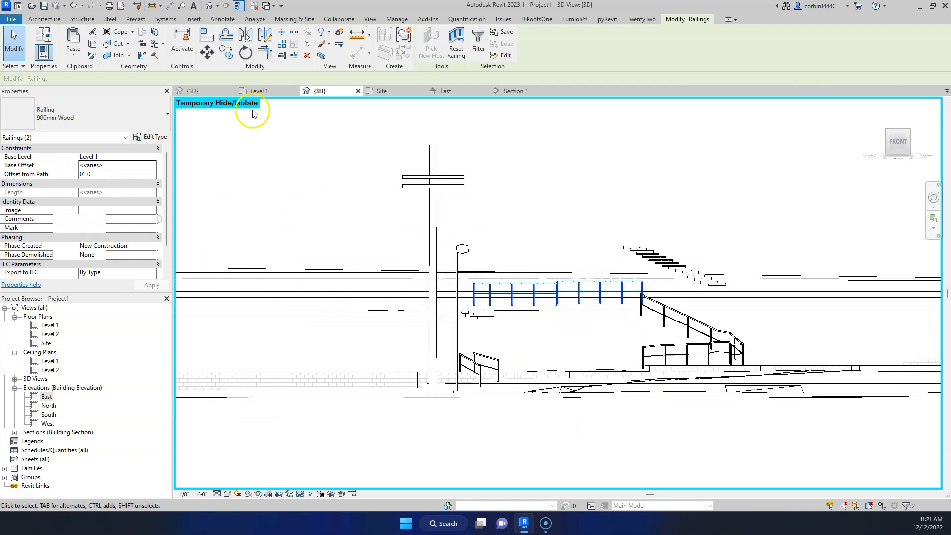
{"action": "left_click", "coordinate": [207, 52]}
{"action": "left_click", "coordinate": [504, 231]}
{"action": "type", "text": "16"}
{"action": "key", "text": "Return"}
{"action": "key", "text": "Escape"}
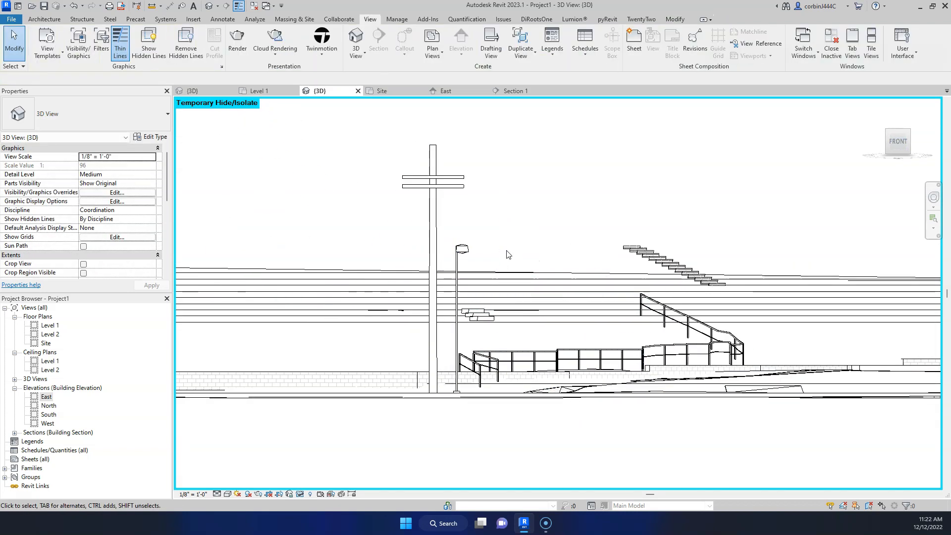
Lower the base offset of the long floating wood stair by 11' to -15' 1 17/128".
{"action": "left_click", "coordinate": [713, 281]}
{"action": "left_click", "coordinate": [208, 51]}
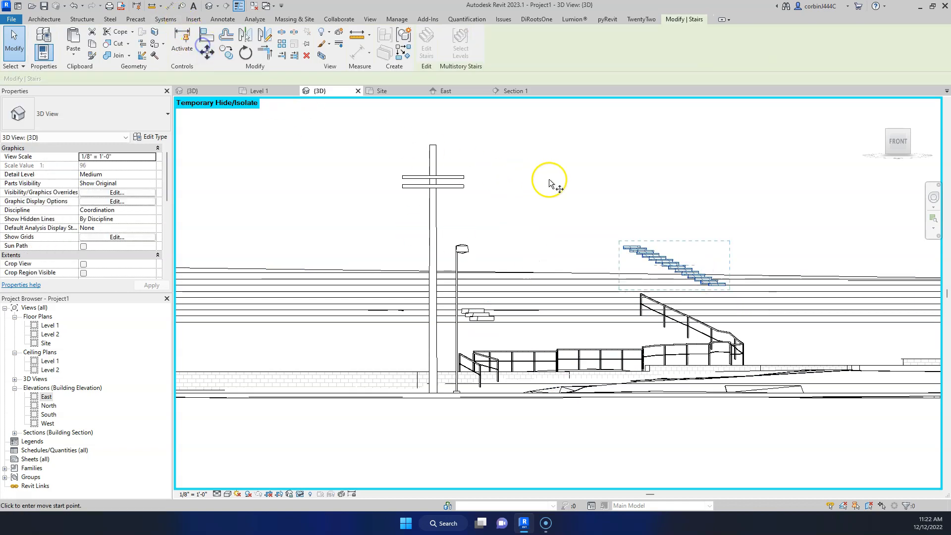
{"action": "left_click", "coordinate": [582, 182]}
{"action": "key", "text": "Escape"}
{"action": "left_click", "coordinate": [77, 185]}
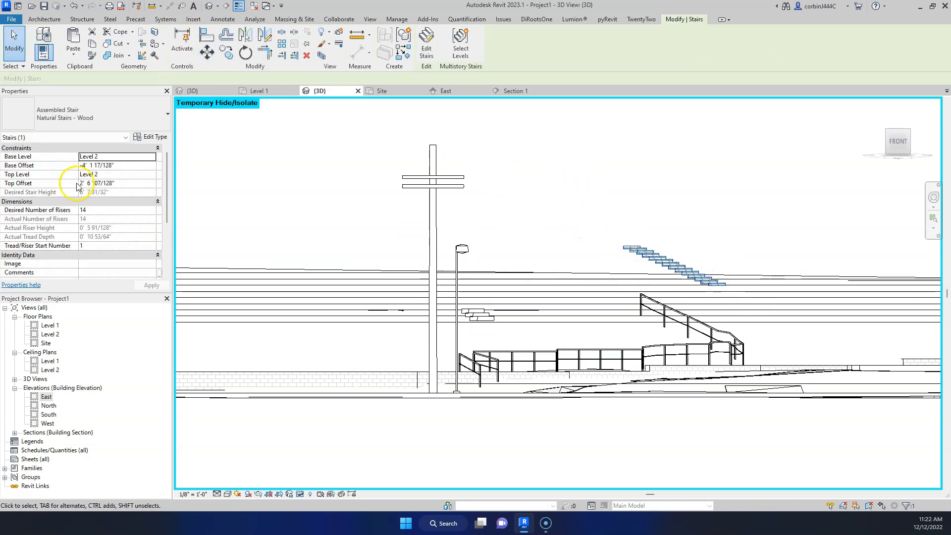
{"action": "left_click_drag", "start_coordinate": [141, 165], "coordinate": [81, 167]}
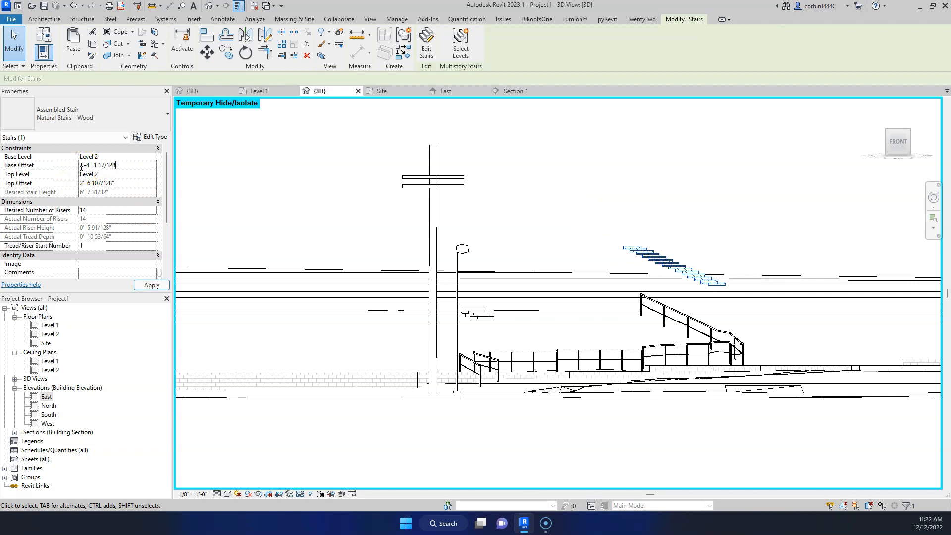
{"action": "type", "text": "-11'"}
{"action": "key", "text": "Return"}
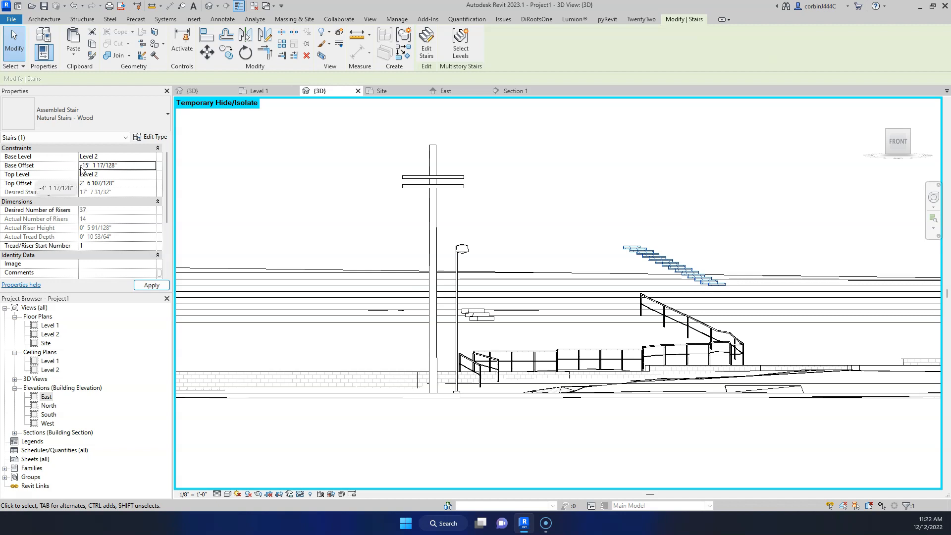
{"action": "left_click", "coordinate": [512, 293]}
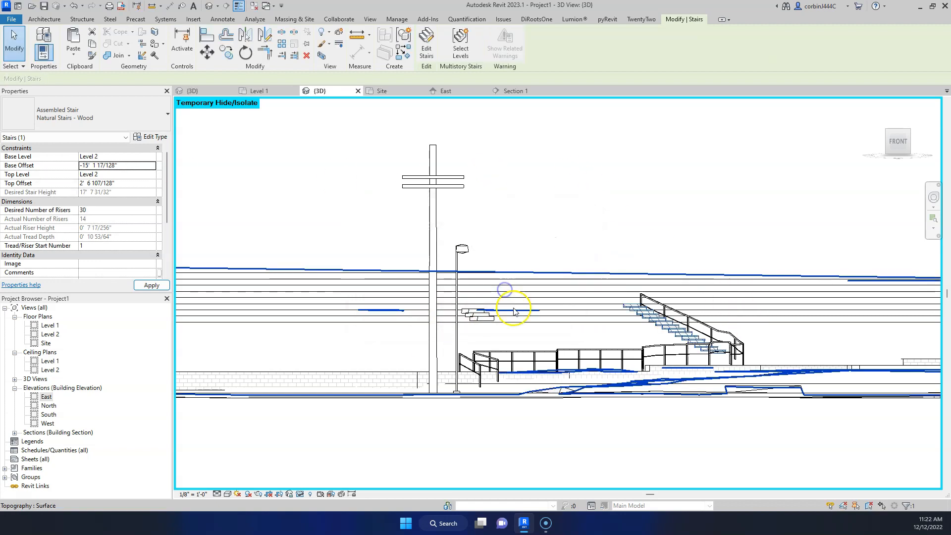
Lower the base offset of the short floating stair near the utility pole by 11' to -10' 8 55/256".
{"action": "middle_click_drag", "start_coordinate": [732, 340], "coordinate": [733, 399], "text": "shift"}
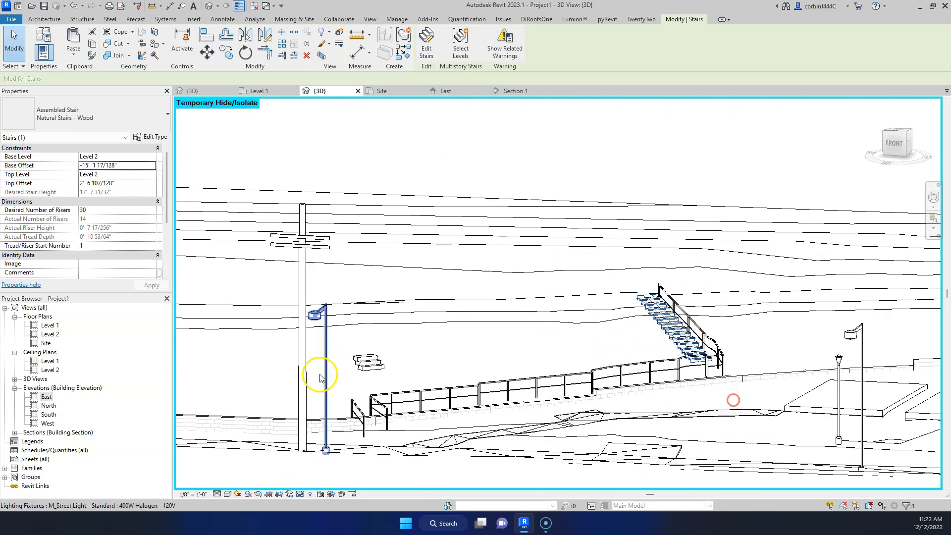
{"action": "left_click", "coordinate": [366, 362]}
{"action": "left_click", "coordinate": [137, 166]}
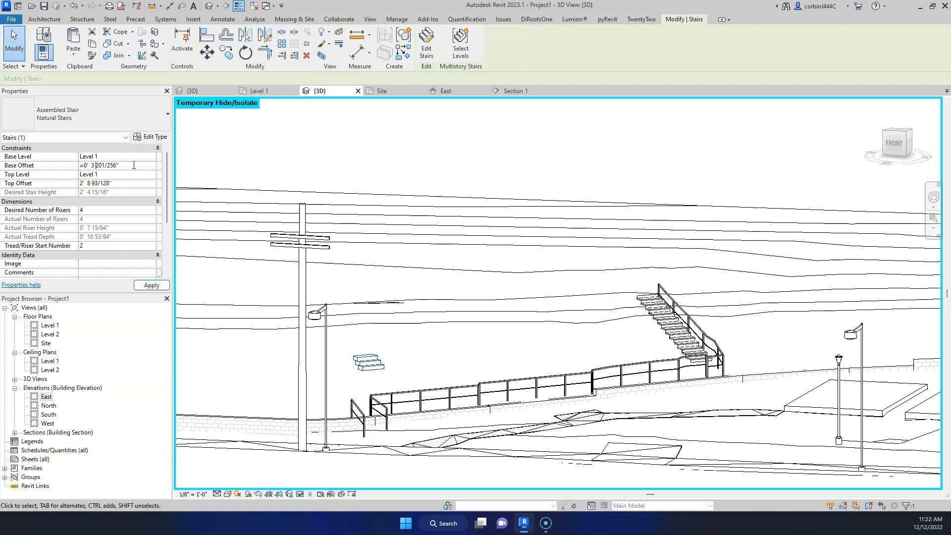
{"action": "key", "text": "Return"}
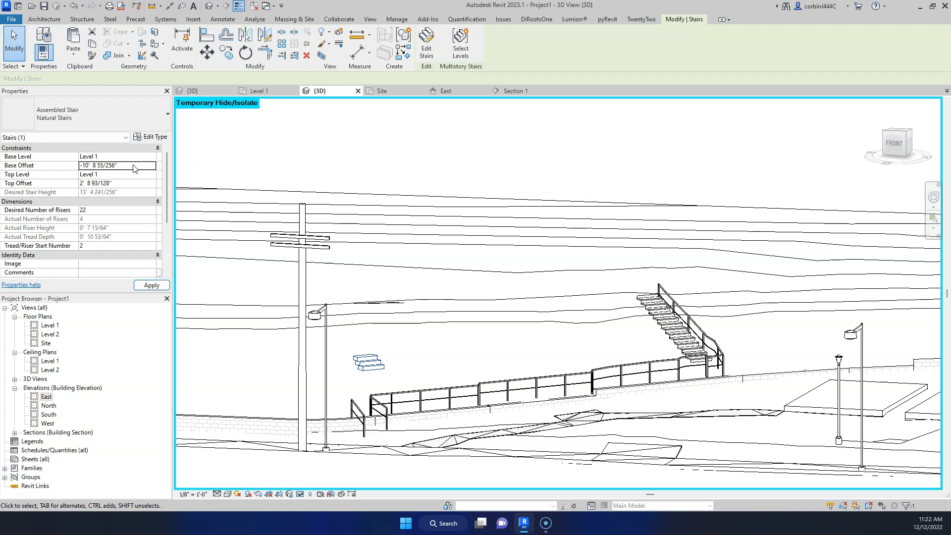
{"action": "left_click", "coordinate": [515, 295]}
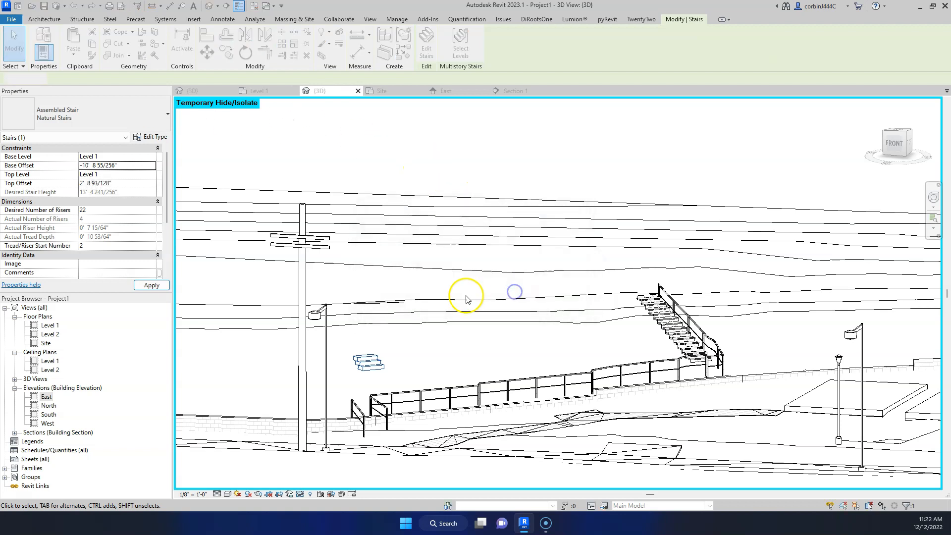
Clear the selection and reset the temporary hide so the planting is shown again in the 3D view.
{"action": "scroll", "coordinate": [434, 221], "scroll_direction": "down", "scroll_amount": 2}
{"action": "key", "text": "Escape"}
{"action": "scroll", "coordinate": [359, 367], "scroll_direction": "down", "scroll_amount": 3}
{"action": "middle_click_drag", "start_coordinate": [358, 369], "coordinate": [656, 410], "text": "shift"}
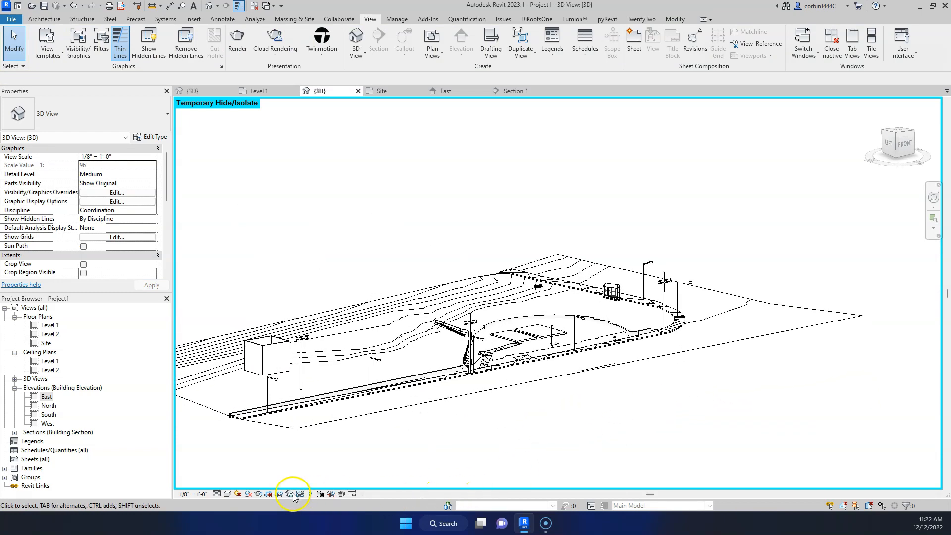
{"action": "scroll", "coordinate": [674, 343], "scroll_direction": "down", "scroll_amount": 3}
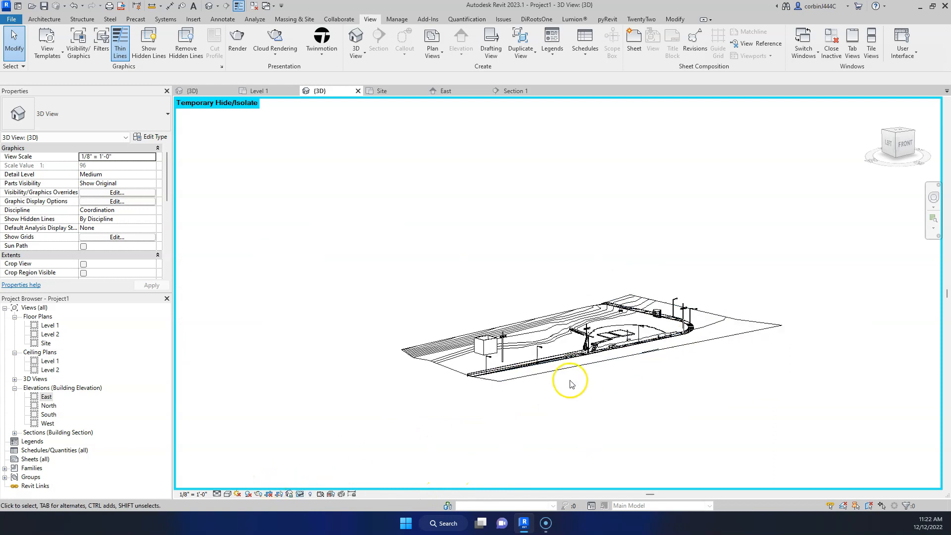
{"action": "scroll", "coordinate": [570, 384], "scroll_direction": "up", "scroll_amount": 2}
{"action": "left_click", "coordinate": [300, 494]}
{"action": "left_click", "coordinate": [327, 485]}
Inspect the whole lowered site in 3D from several angles and in the East elevation.
{"action": "middle_click_drag", "start_coordinate": [788, 333], "coordinate": [685, 433], "text": "shift"}
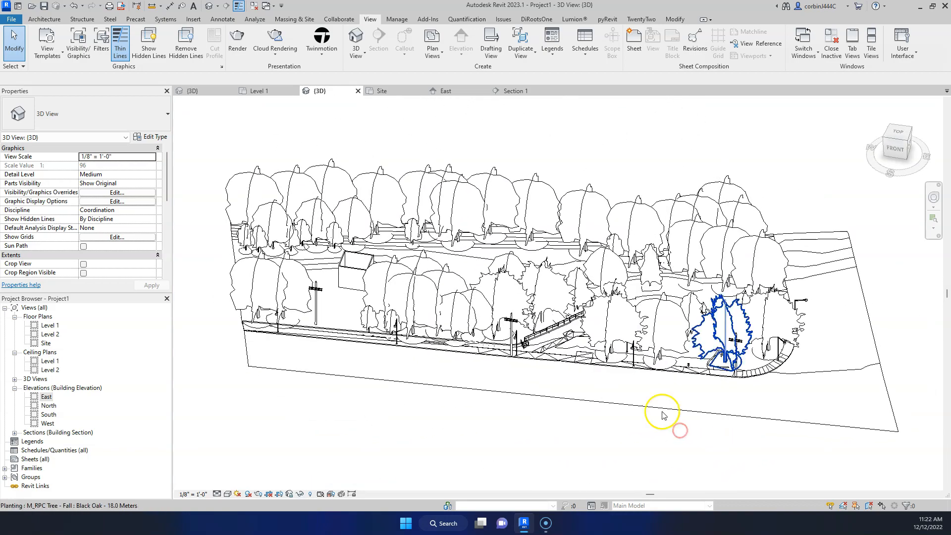
{"action": "scroll", "coordinate": [476, 384], "scroll_direction": "down", "scroll_amount": 2}
{"action": "mouse_move", "coordinate": [404, 402]}
{"action": "middle_mouse_down", "text": "shift"}
{"action": "mouse_move", "coordinate": [477, 416]}
{"action": "mouse_move", "coordinate": [476, 302]}
{"action": "mouse_move", "coordinate": [397, 388]}
{"action": "middle_mouse_up", "text": "shift"}
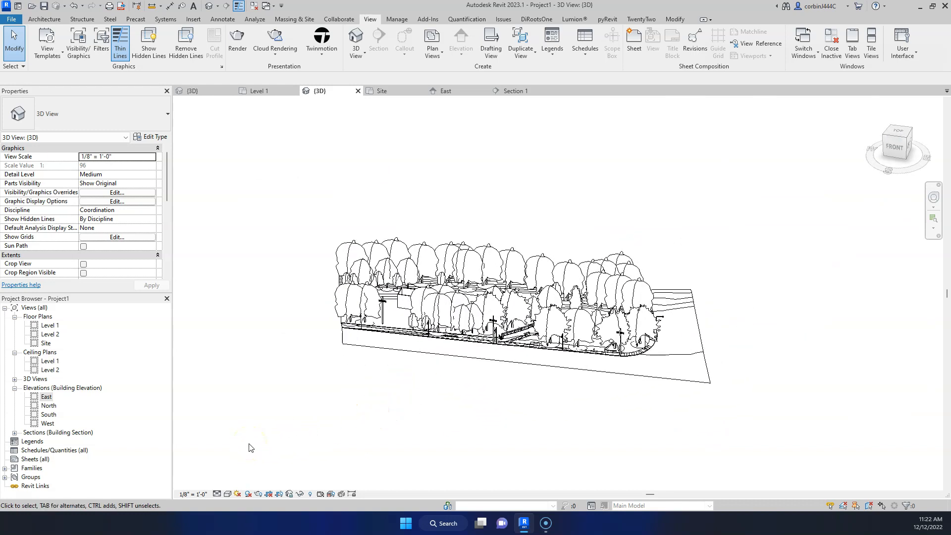
{"action": "middle_click_drag", "start_coordinate": [355, 410], "coordinate": [427, 422], "text": "shift"}
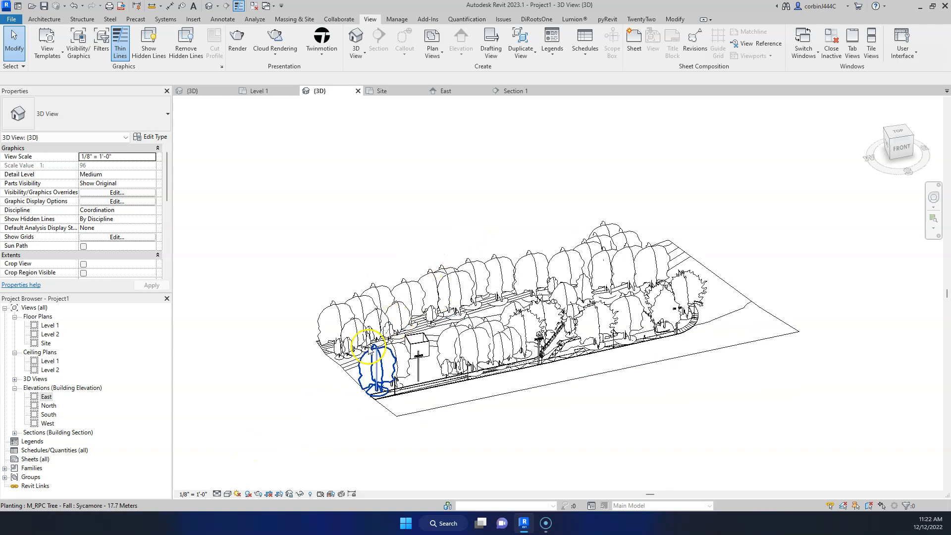
{"action": "scroll", "coordinate": [476, 378], "scroll_direction": "up", "scroll_amount": 5}
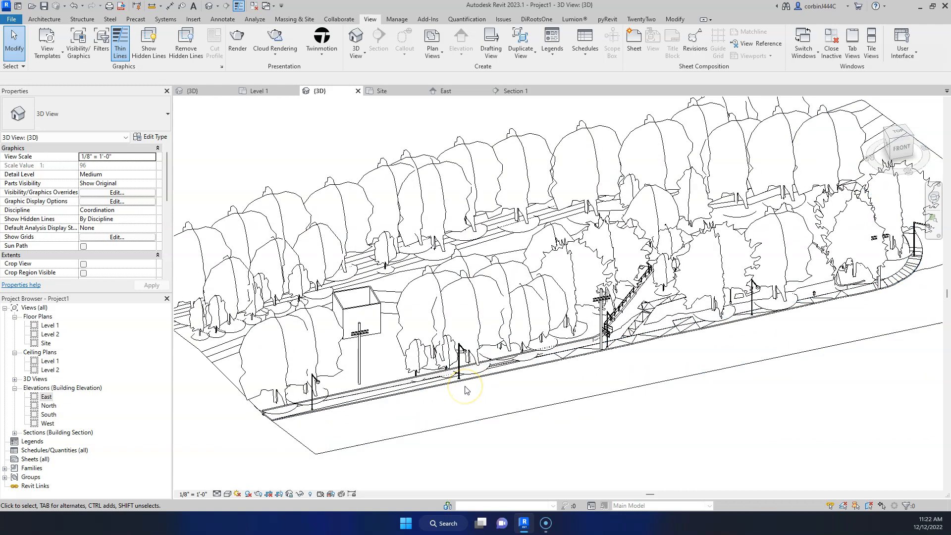
{"action": "scroll", "coordinate": [460, 377], "scroll_direction": "down", "scroll_amount": 8}
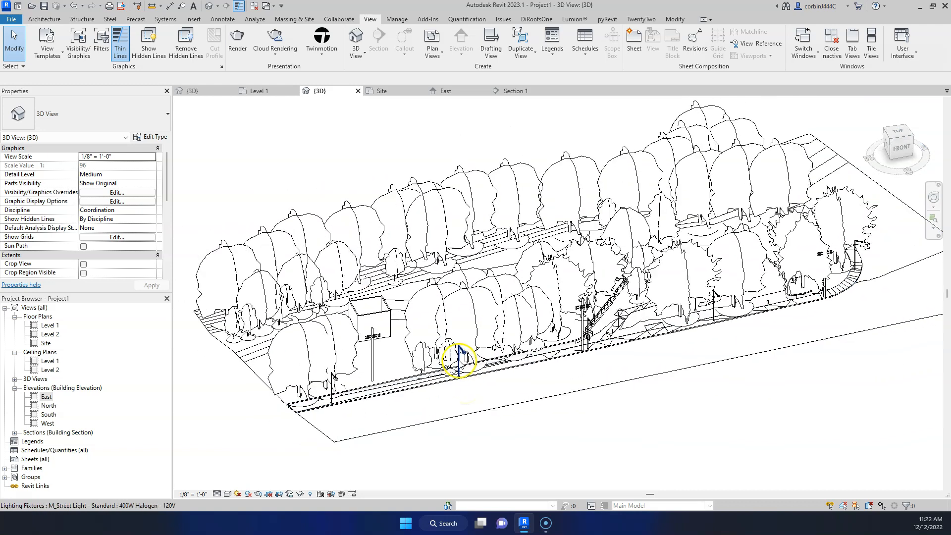
{"action": "middle_click_drag", "start_coordinate": [302, 399], "coordinate": [299, 350], "text": "shift"}
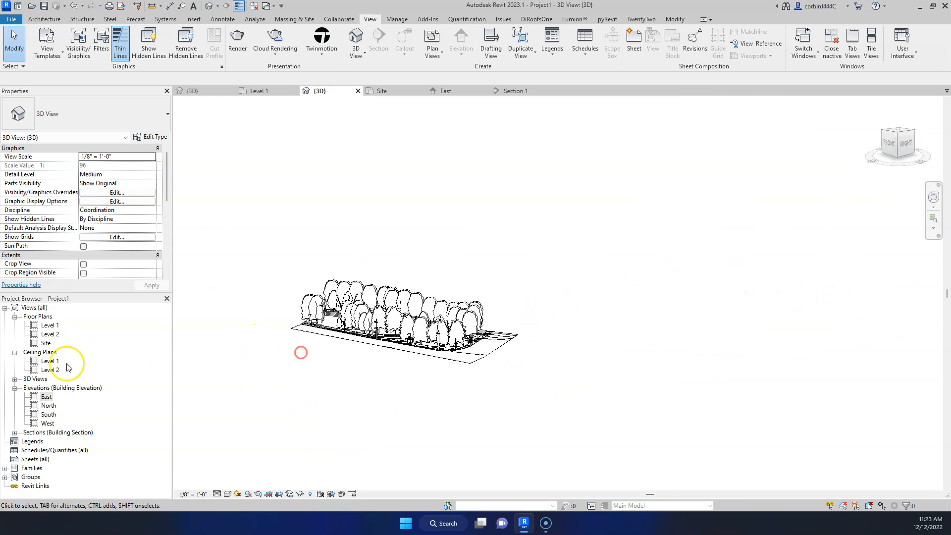
{"action": "double_click", "coordinate": [46, 397]}
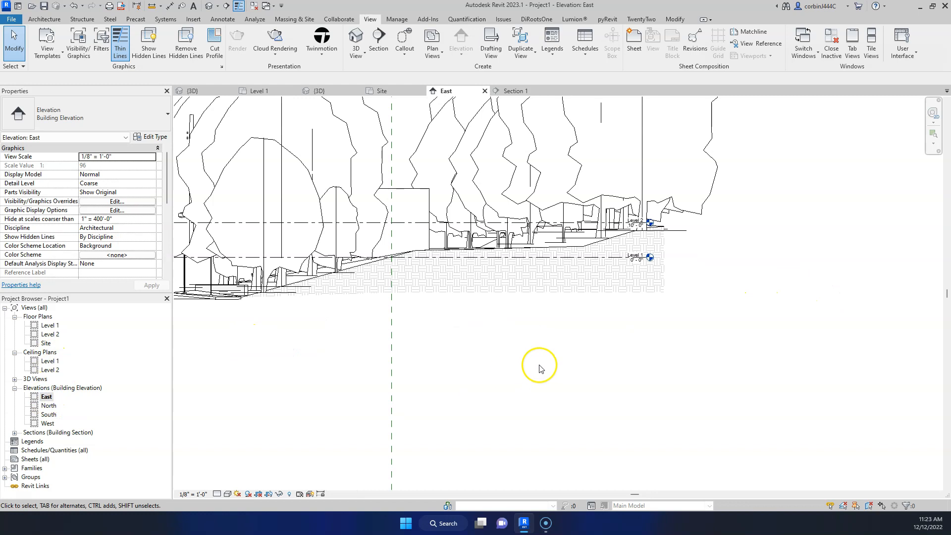
{"action": "scroll", "coordinate": [537, 365], "scroll_direction": "down", "scroll_amount": 3}
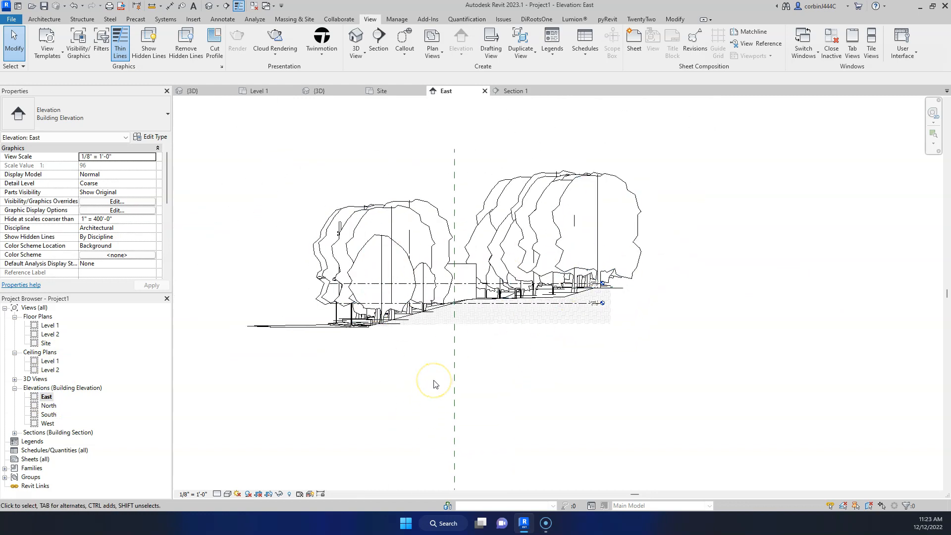